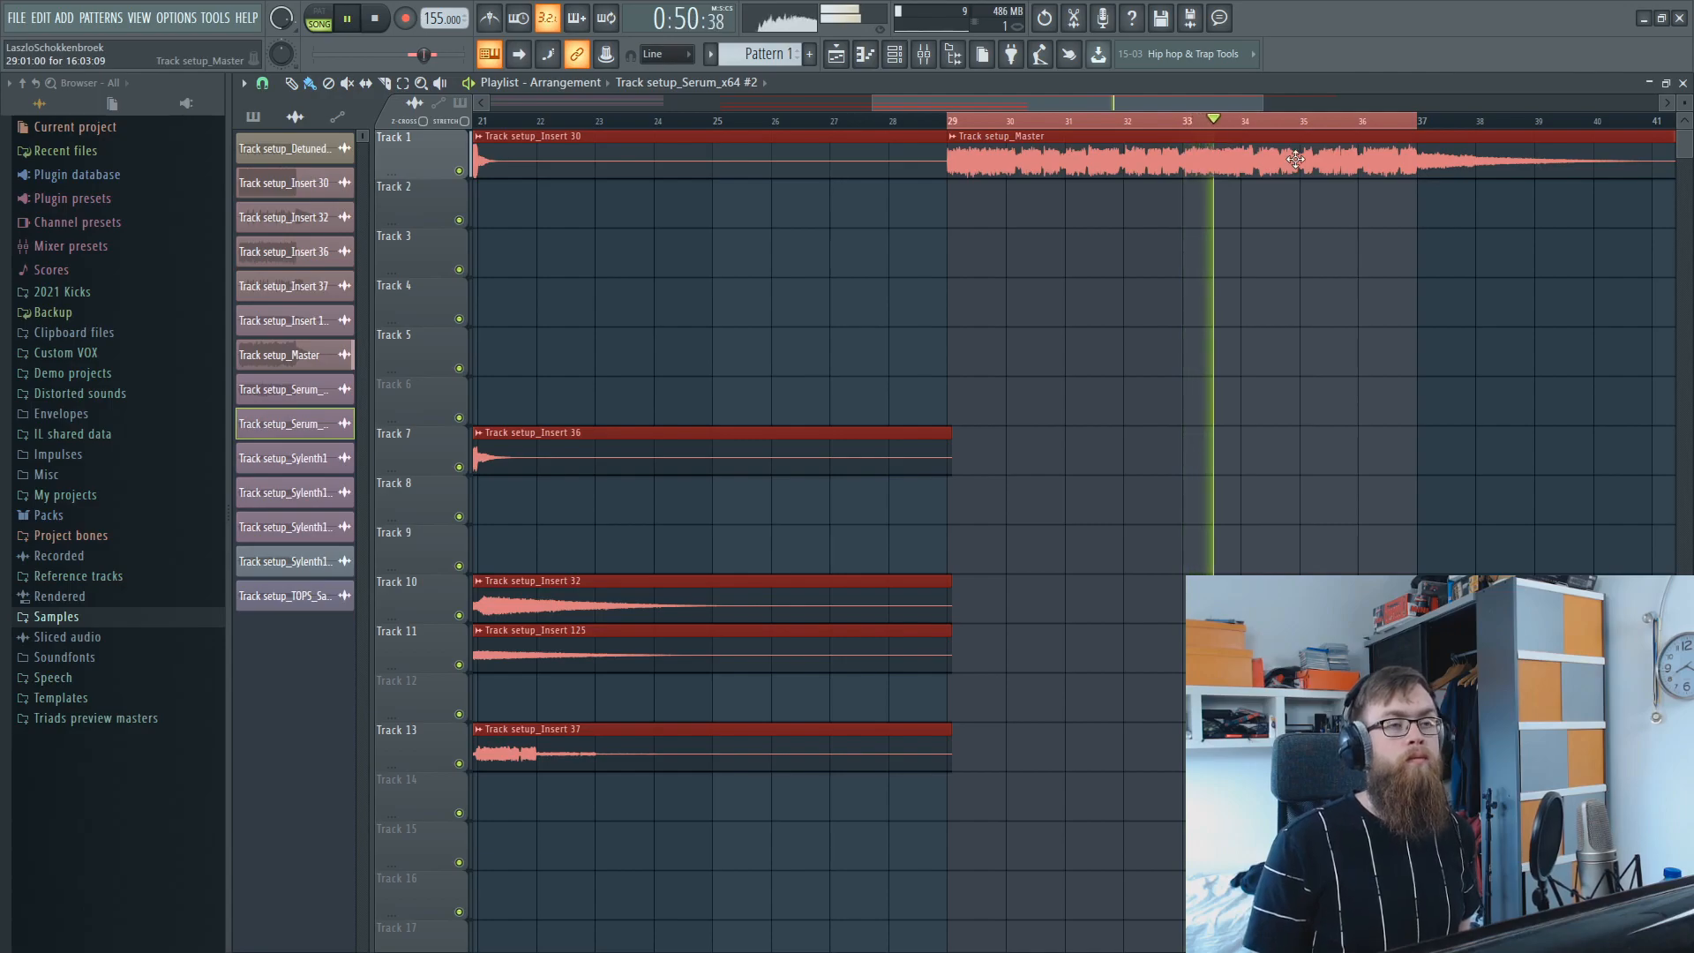
Extend the playback selection to bars 29–42 and listen to the Track setup_Master clip through its tail, stopping playback.
scroll(1297, 134, "down", 5)
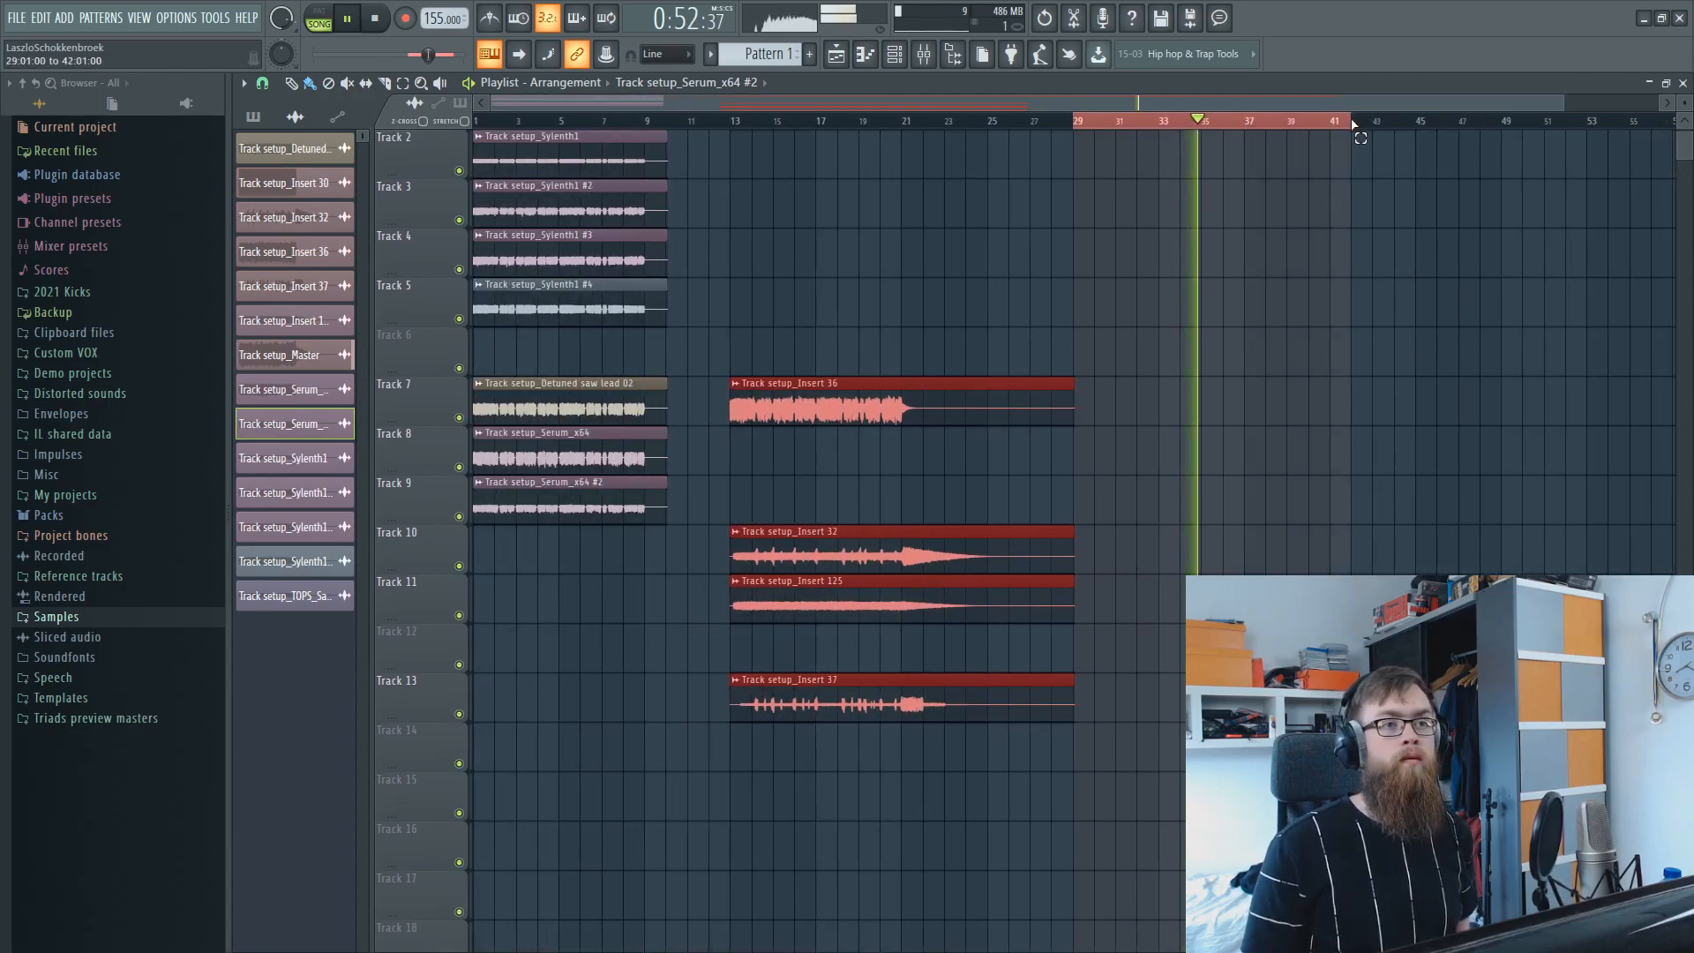
scroll(1350, 208, "up", 1)
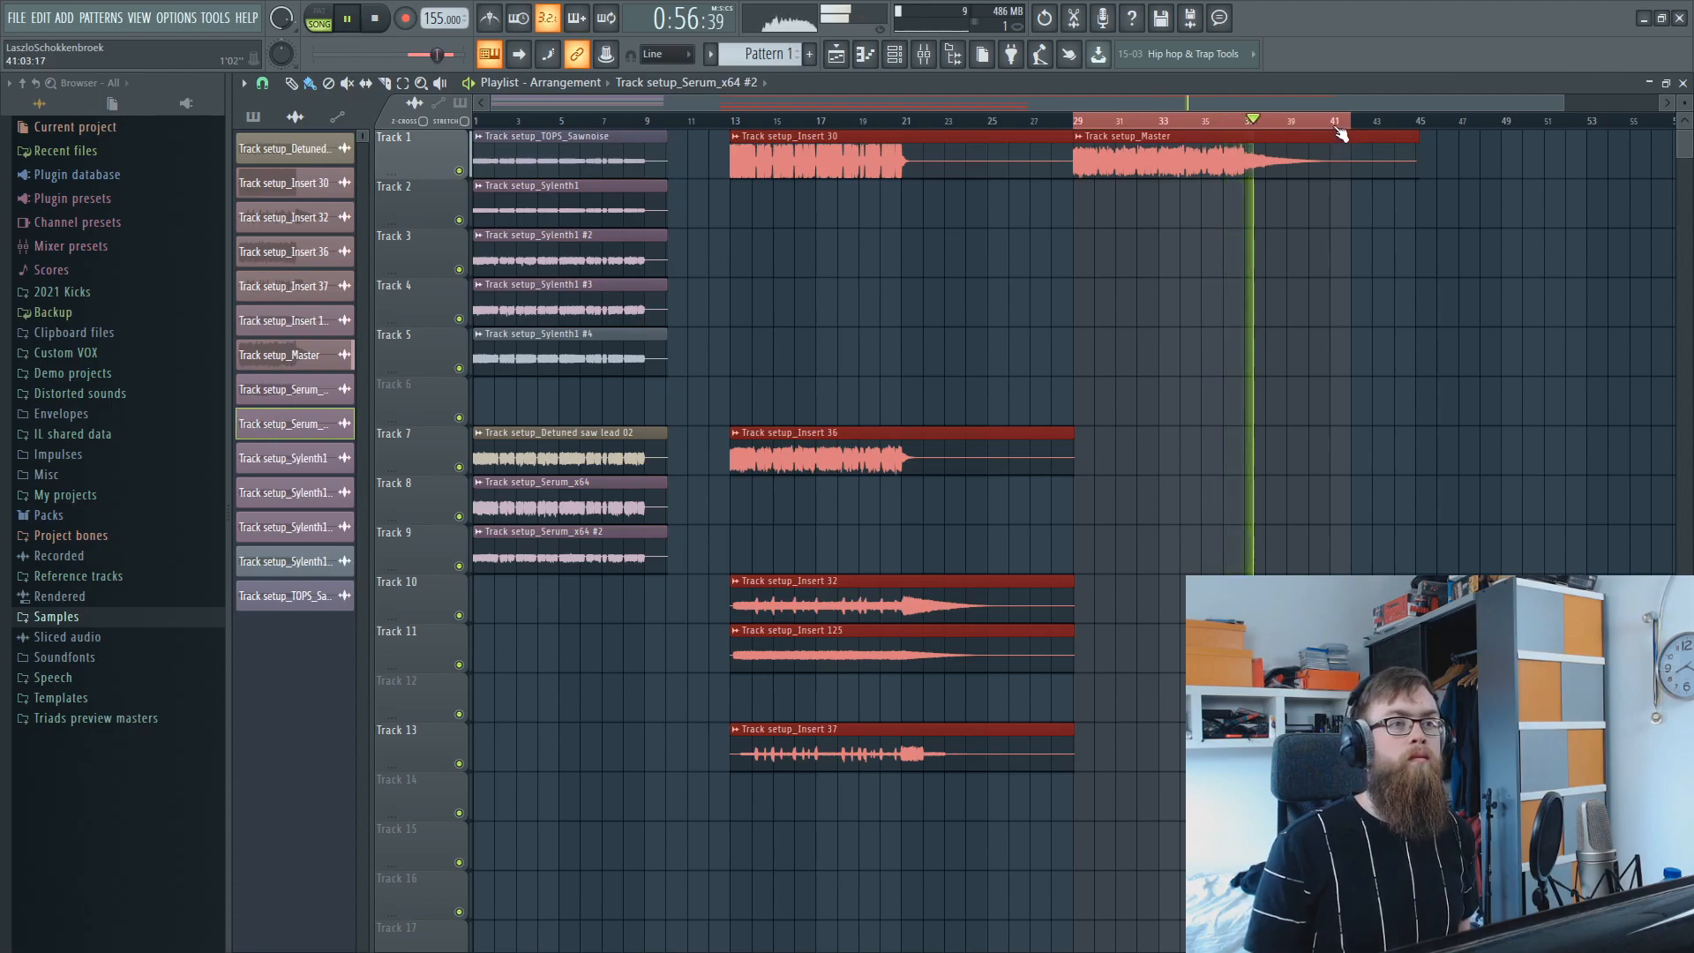
key("space")
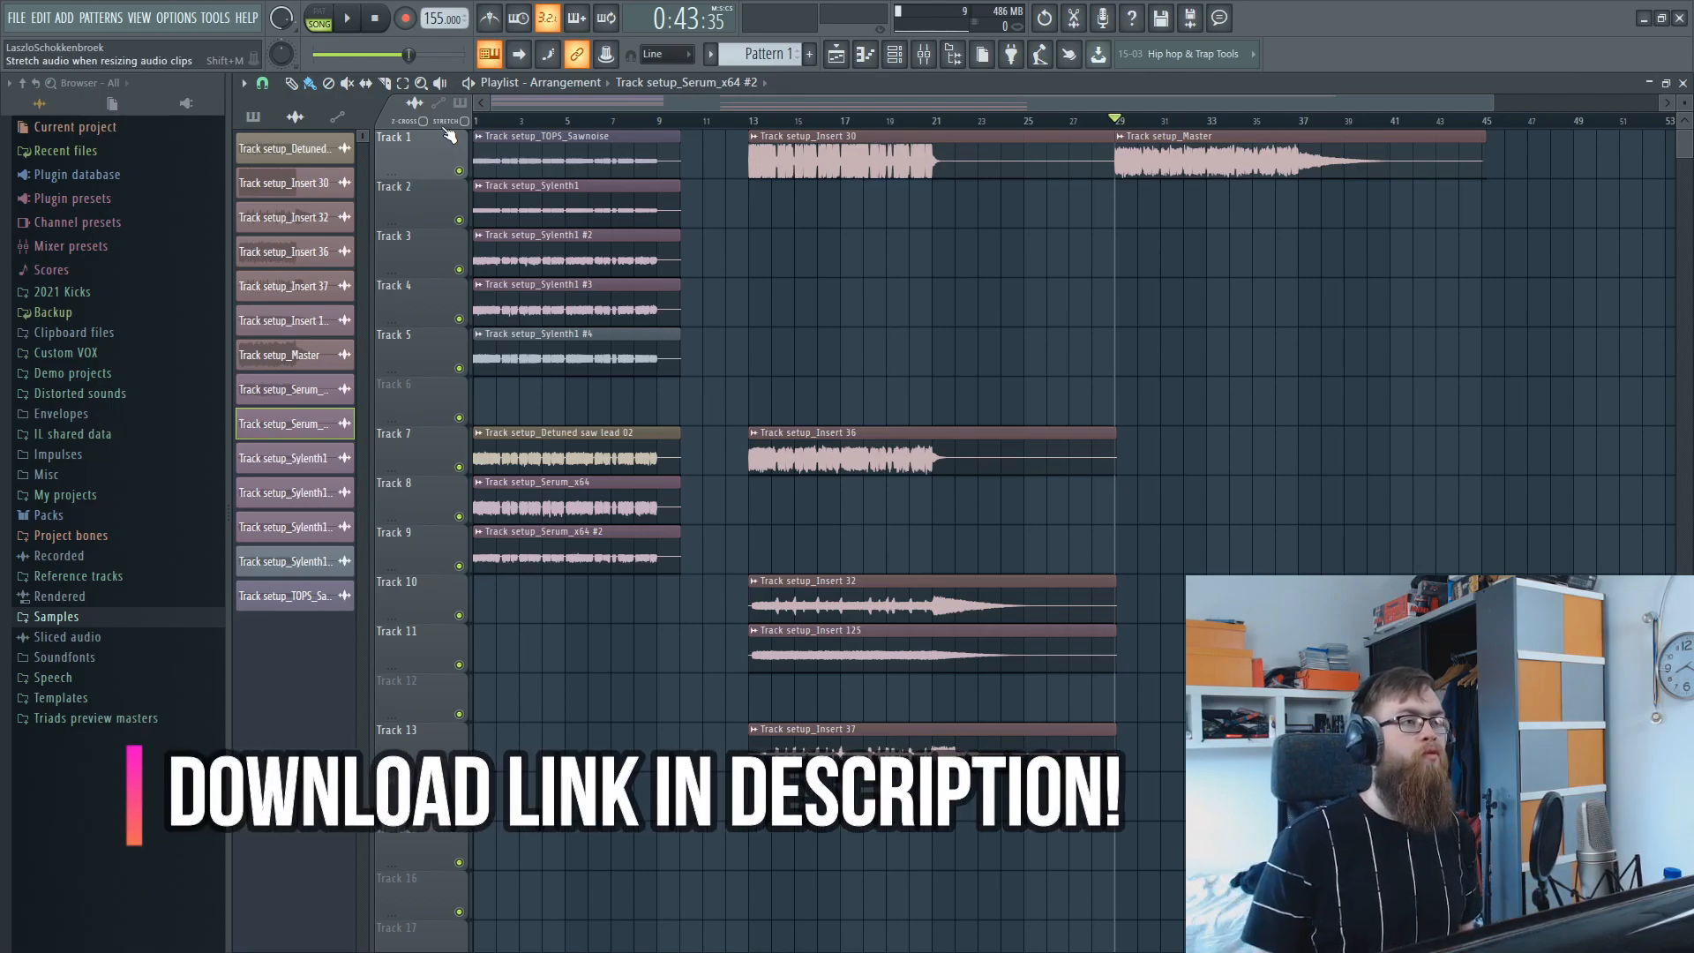
Solo Track 1 and play its Track setup_TOPS_Sawnoise clip from the start of the arrangement, then stop.
scroll(530, 113, "up", 5)
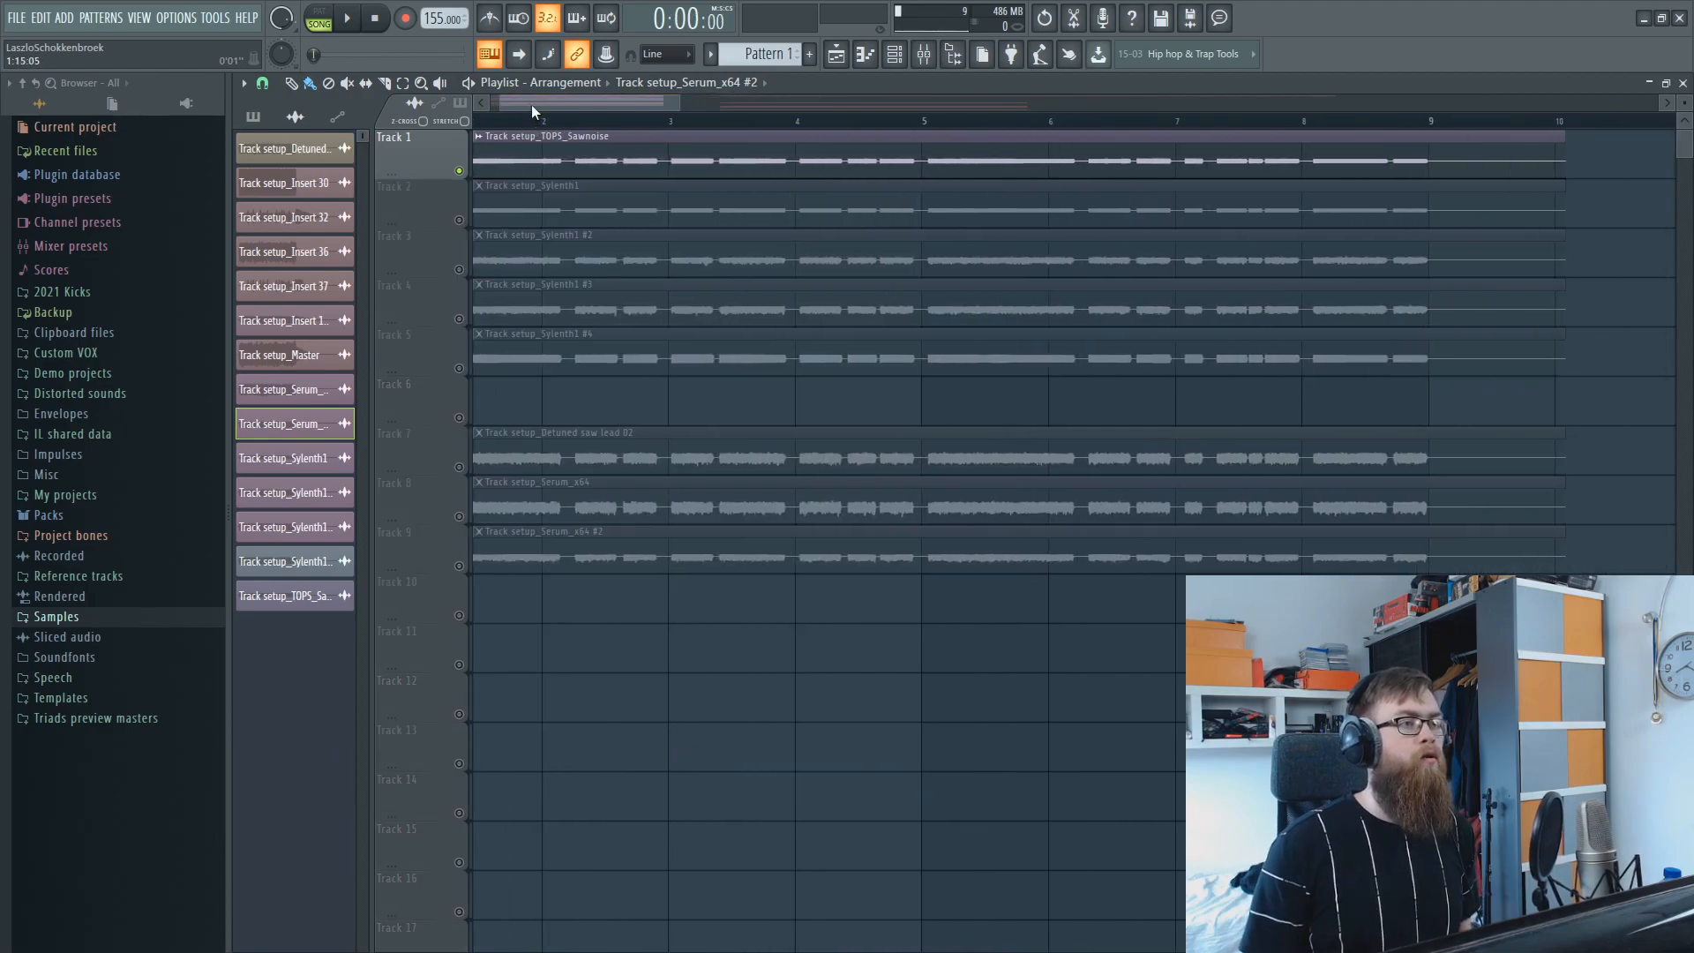
scroll(532, 105, "left", 2)
key("space")
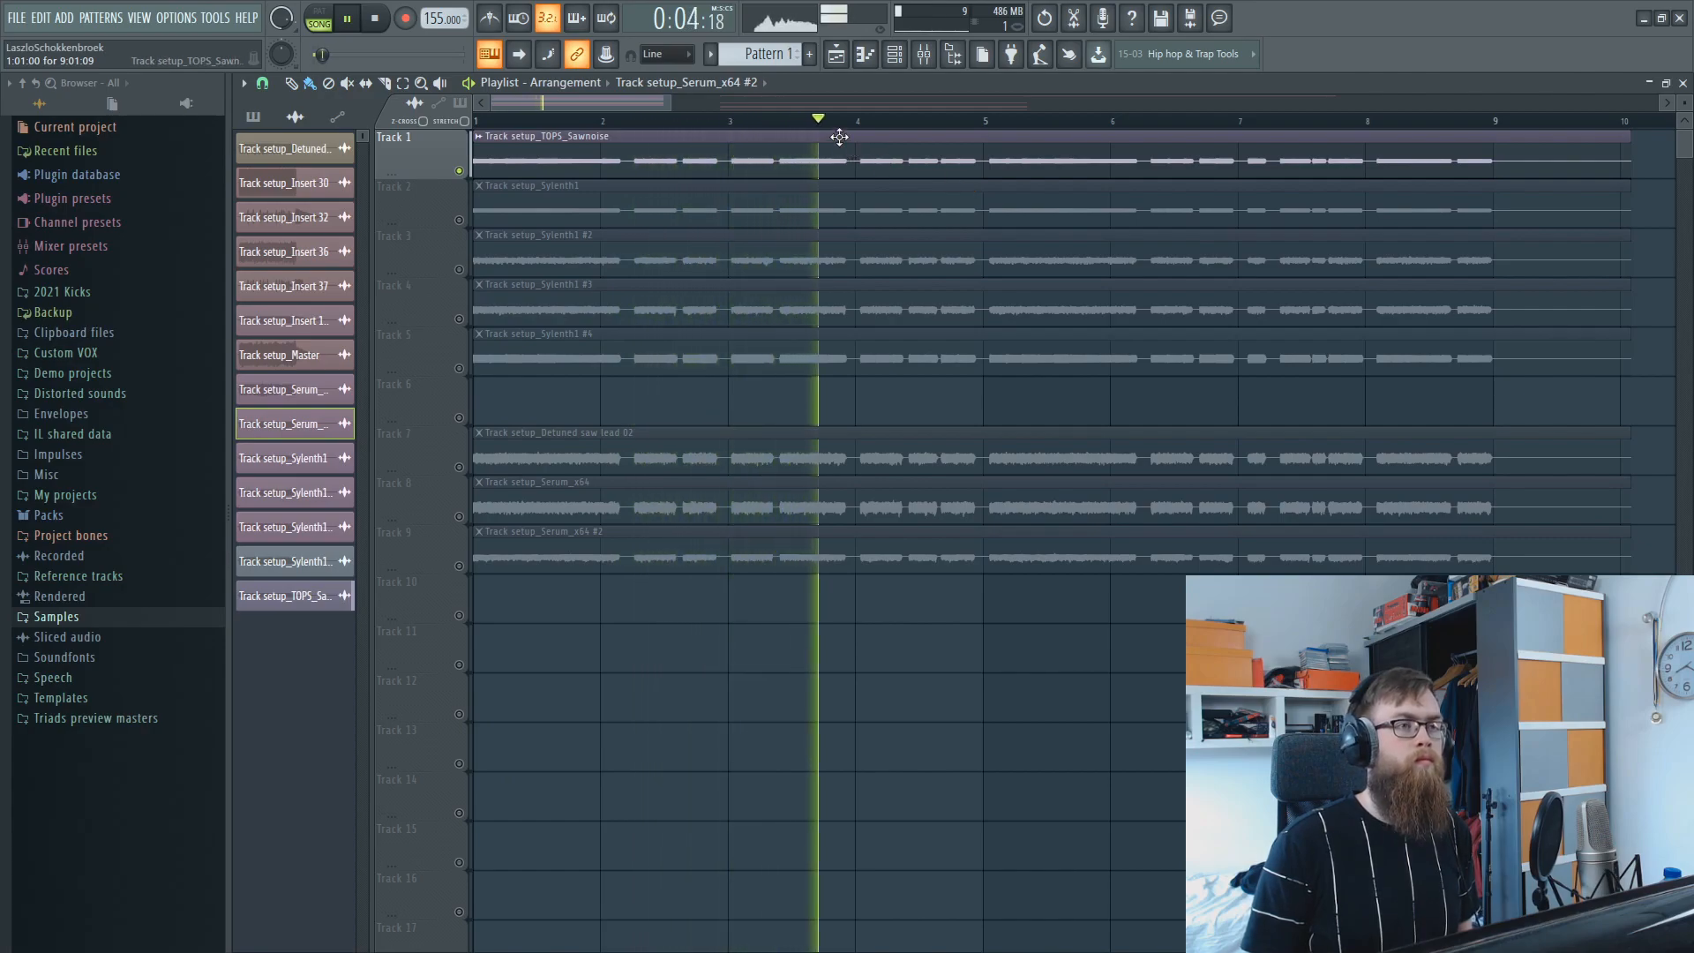
scroll(1004, 303, "down", 3)
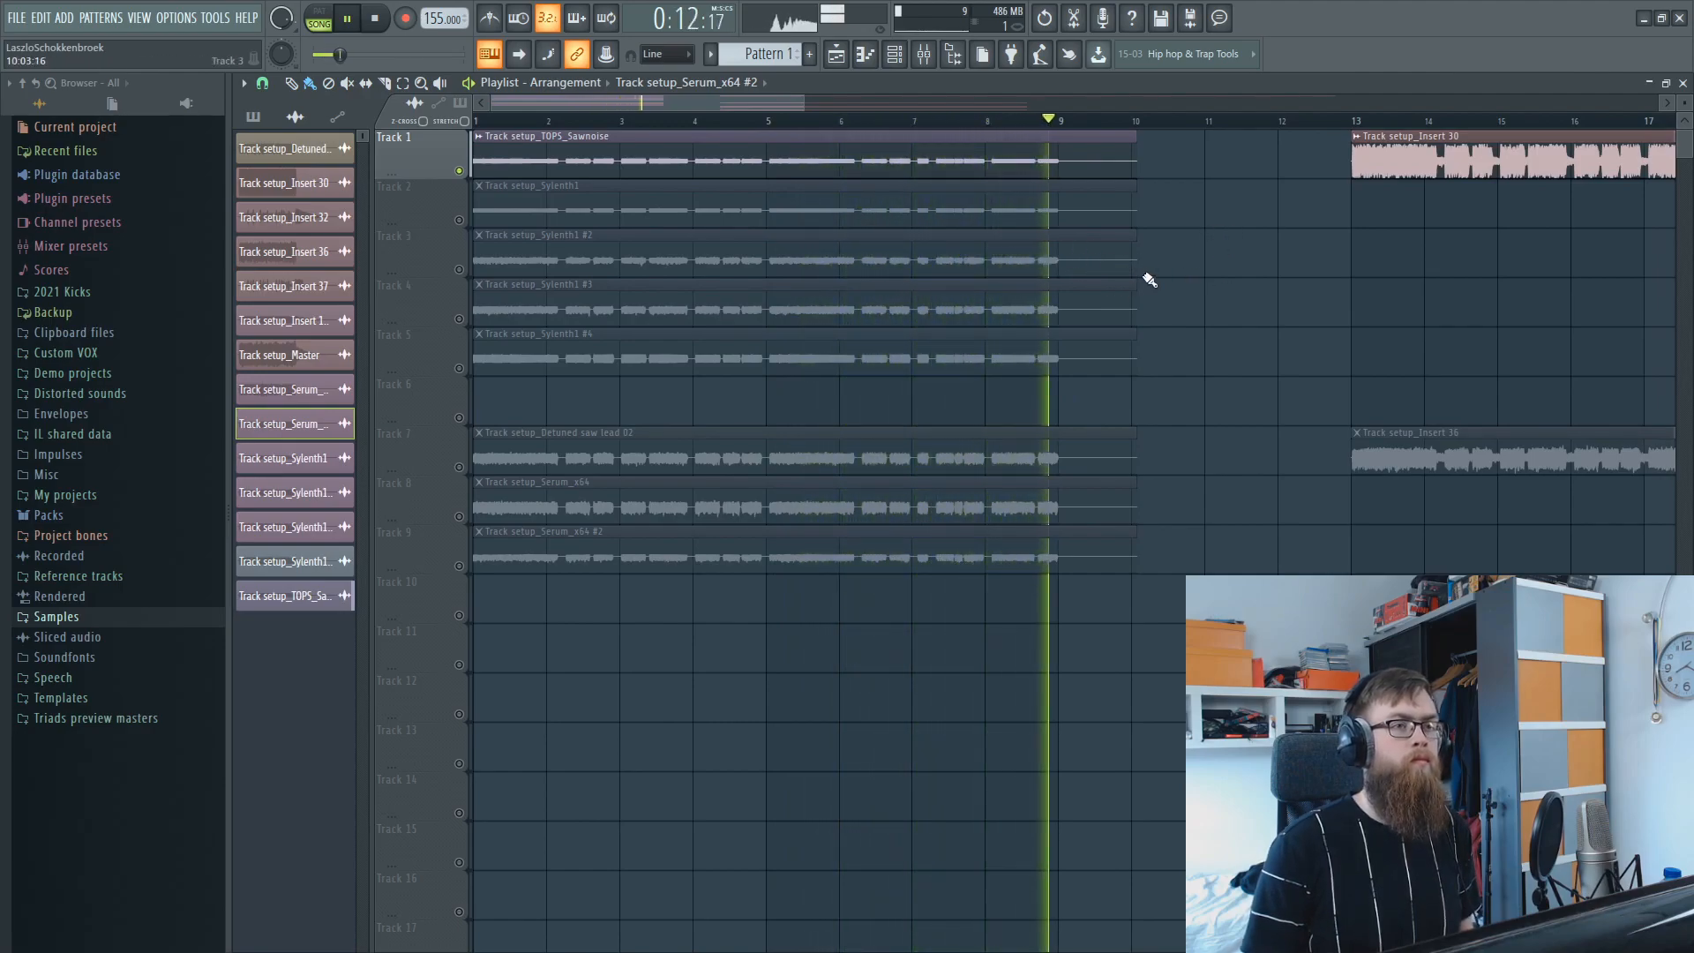
key("space")
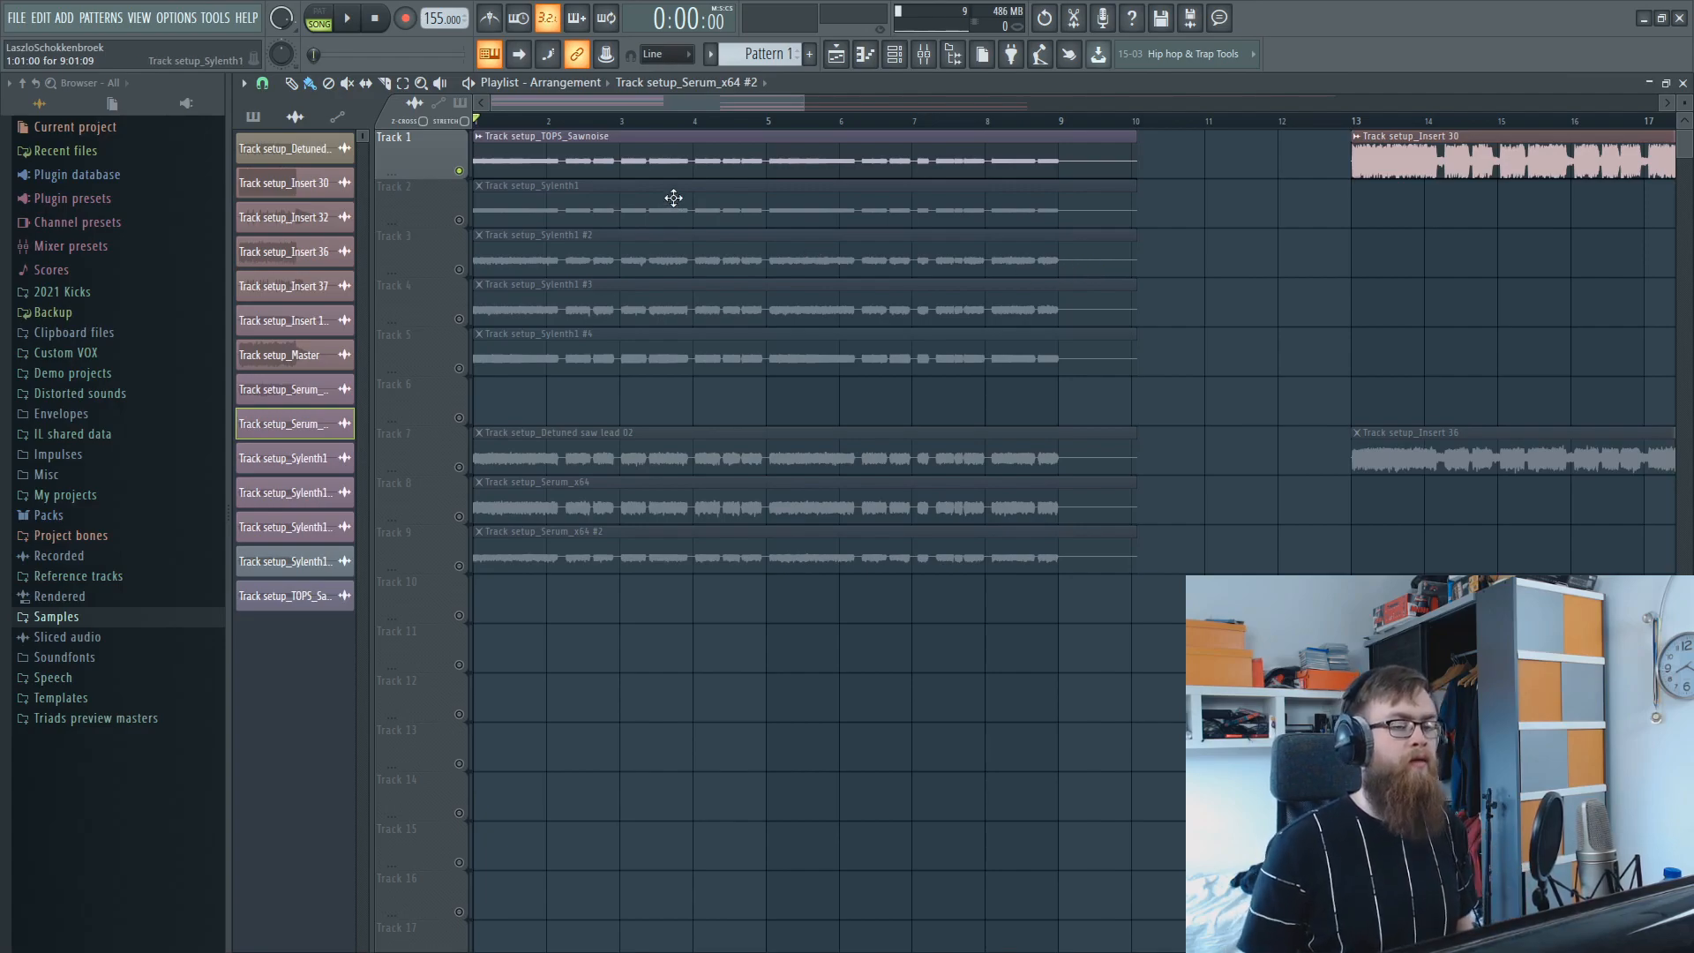
Switch the solo from Track 1 to Track 2 and audition its Track setup_Sylenth1 clip from the start.
left_click(459, 220)
left_click(458, 172)
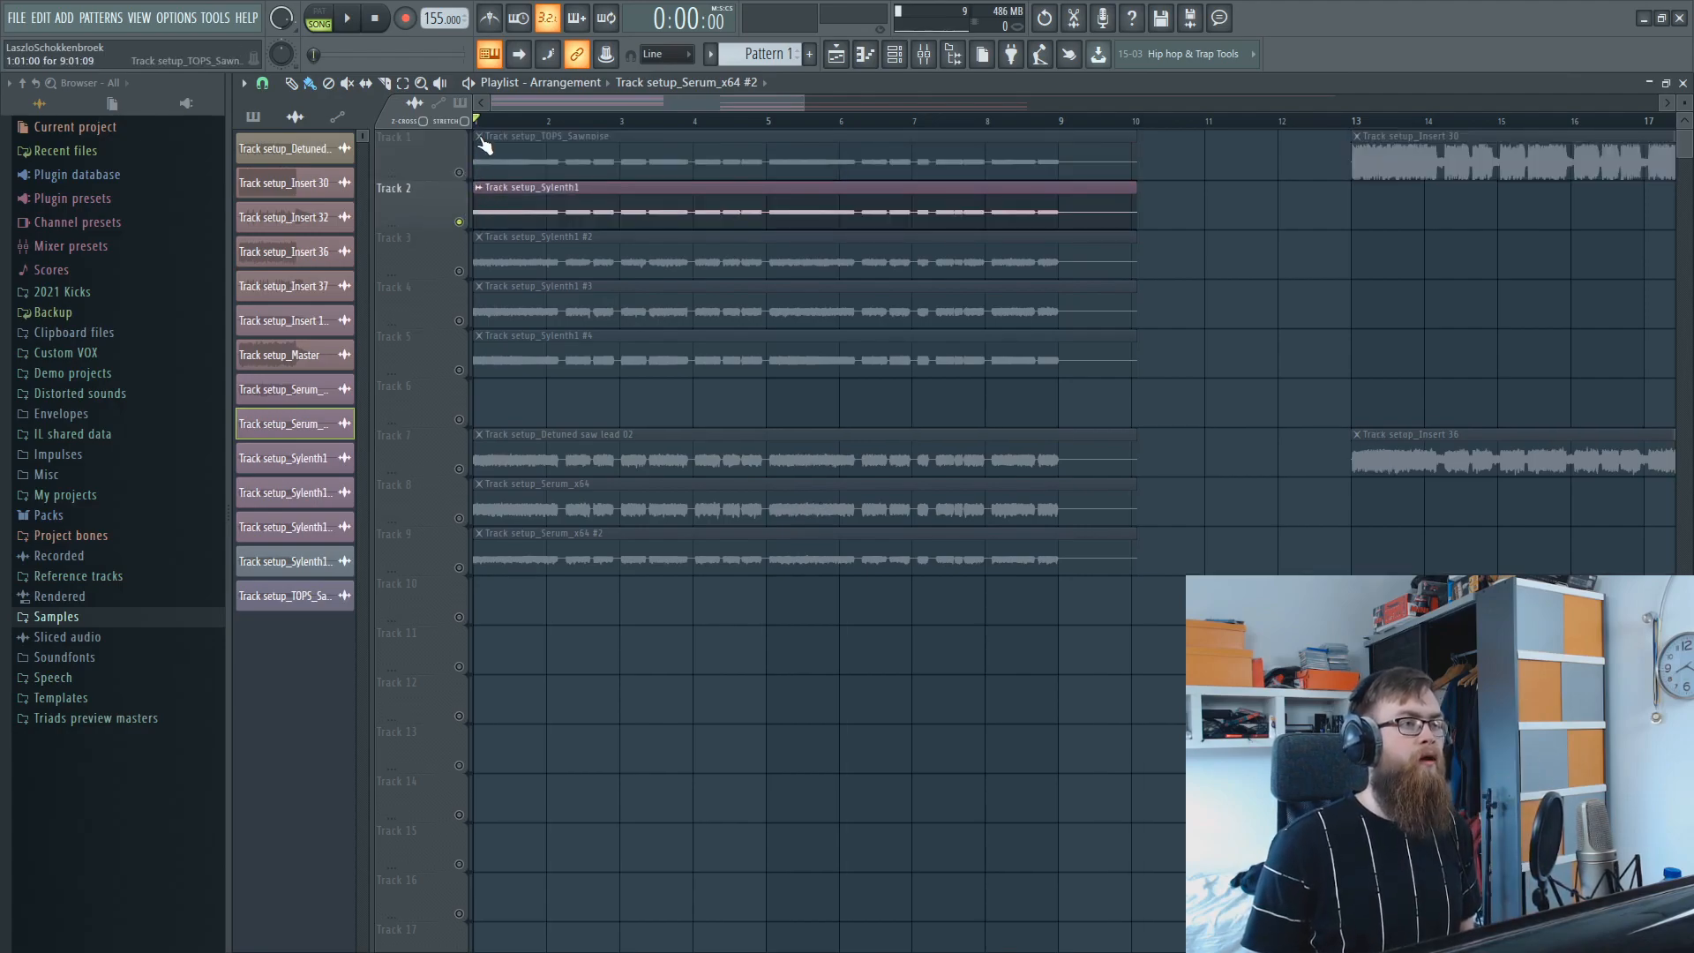
scroll(598, 188, "up", 5)
key("space")
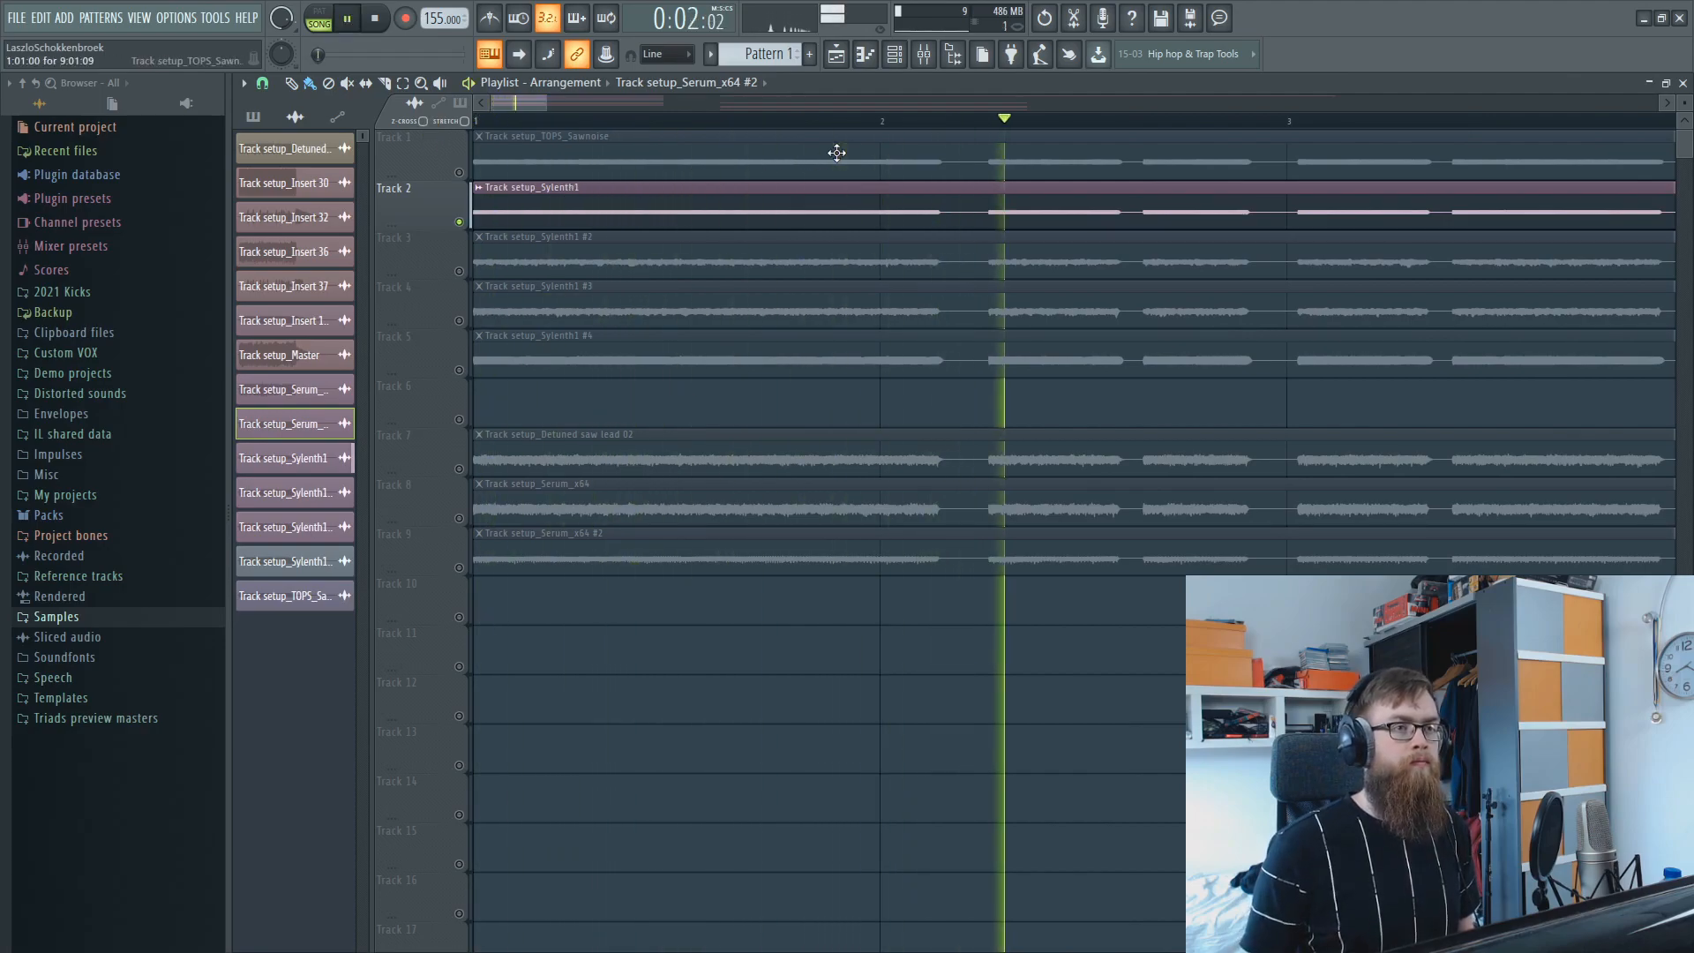
key("space")
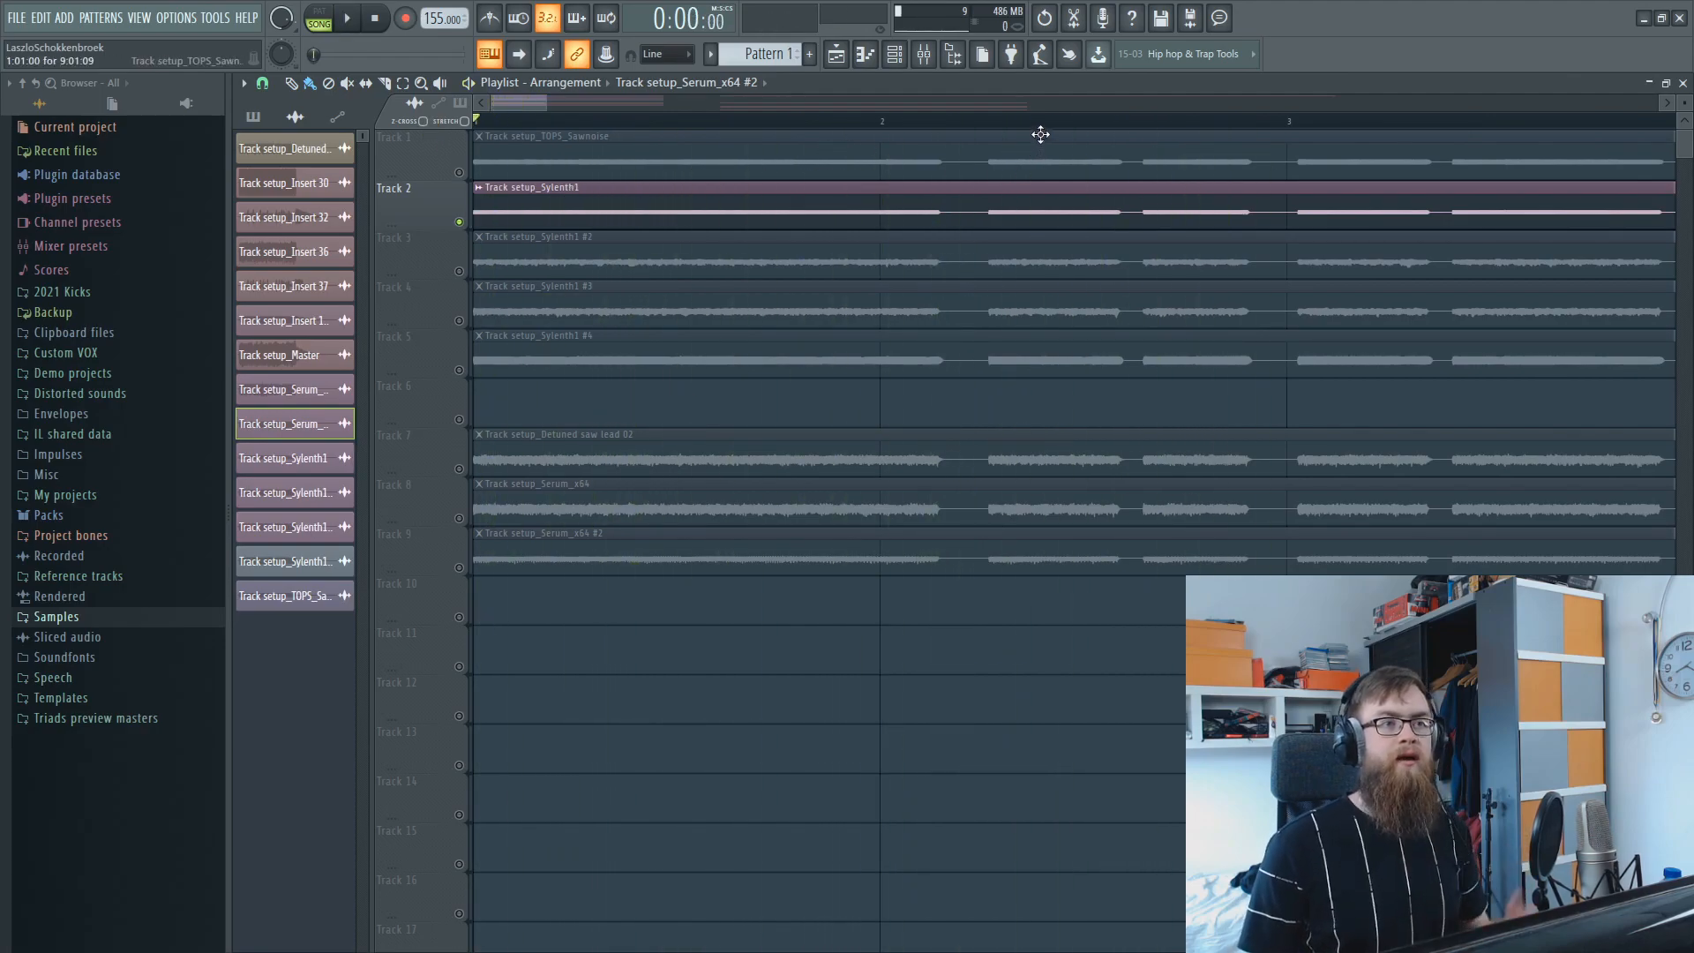
Unmute Track 1 alongside Track 2 and listen to both layers together starting at bar 3.
scroll(1039, 136, "down", 2)
scroll(1050, 128, "down", 3)
scroll(1050, 128, "down", 3)
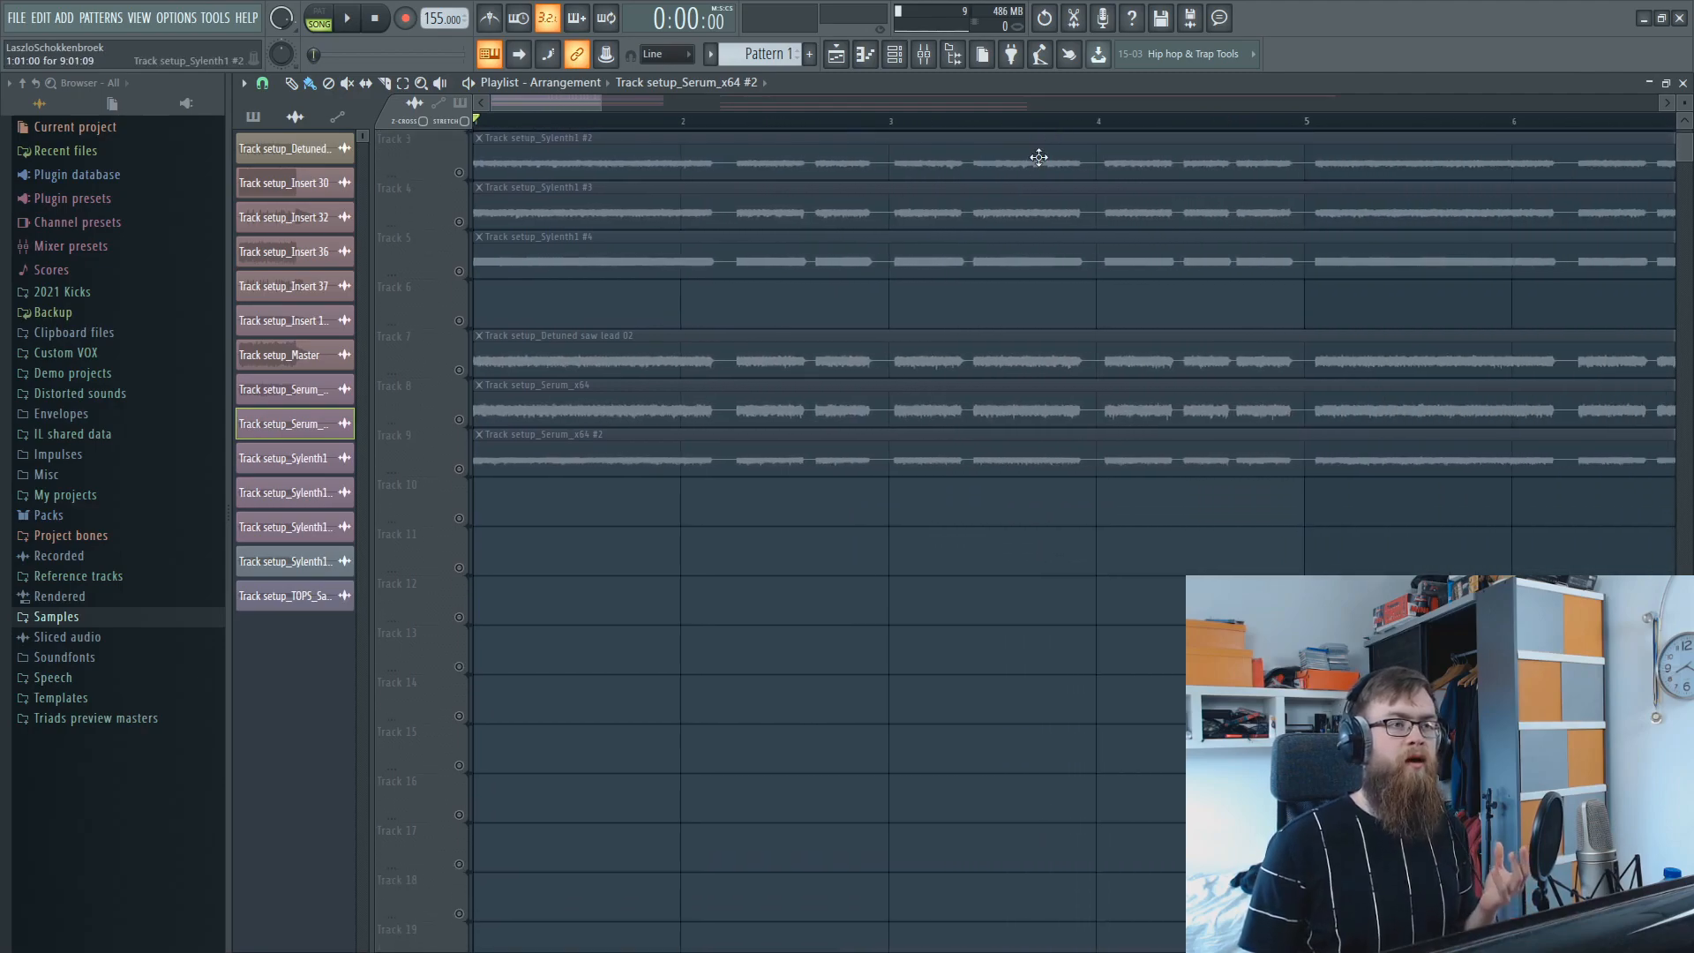
scroll(1048, 174, "up", 2)
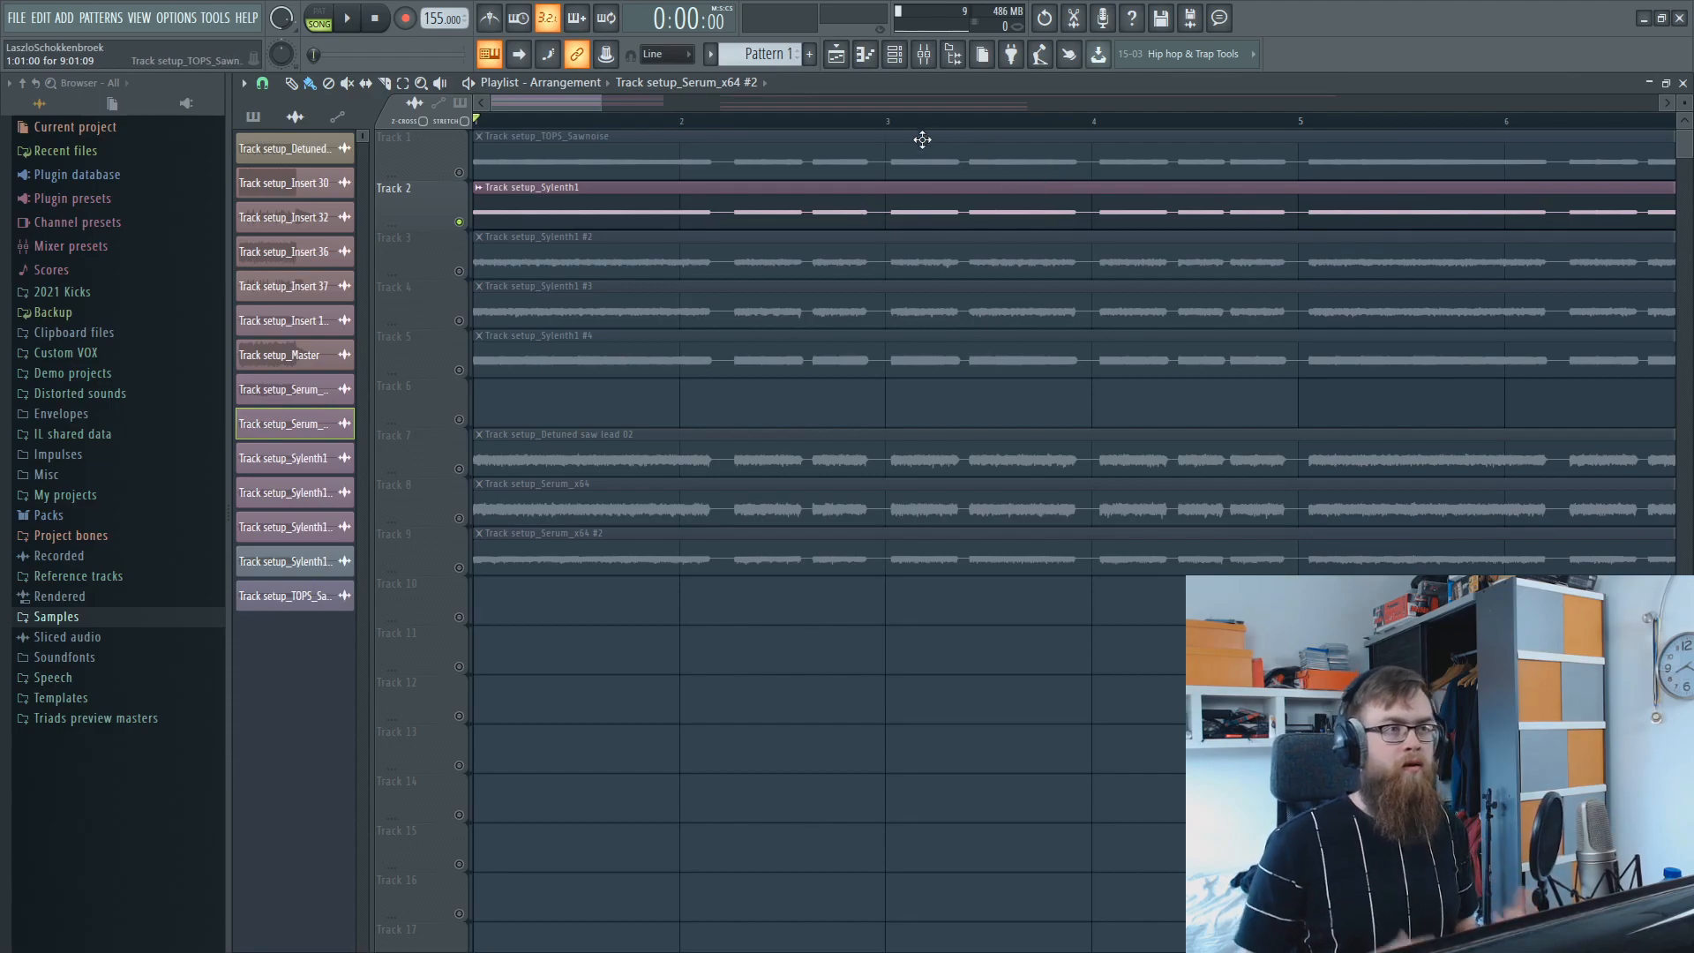
scroll(887, 126, "down", 1)
left_click(848, 120)
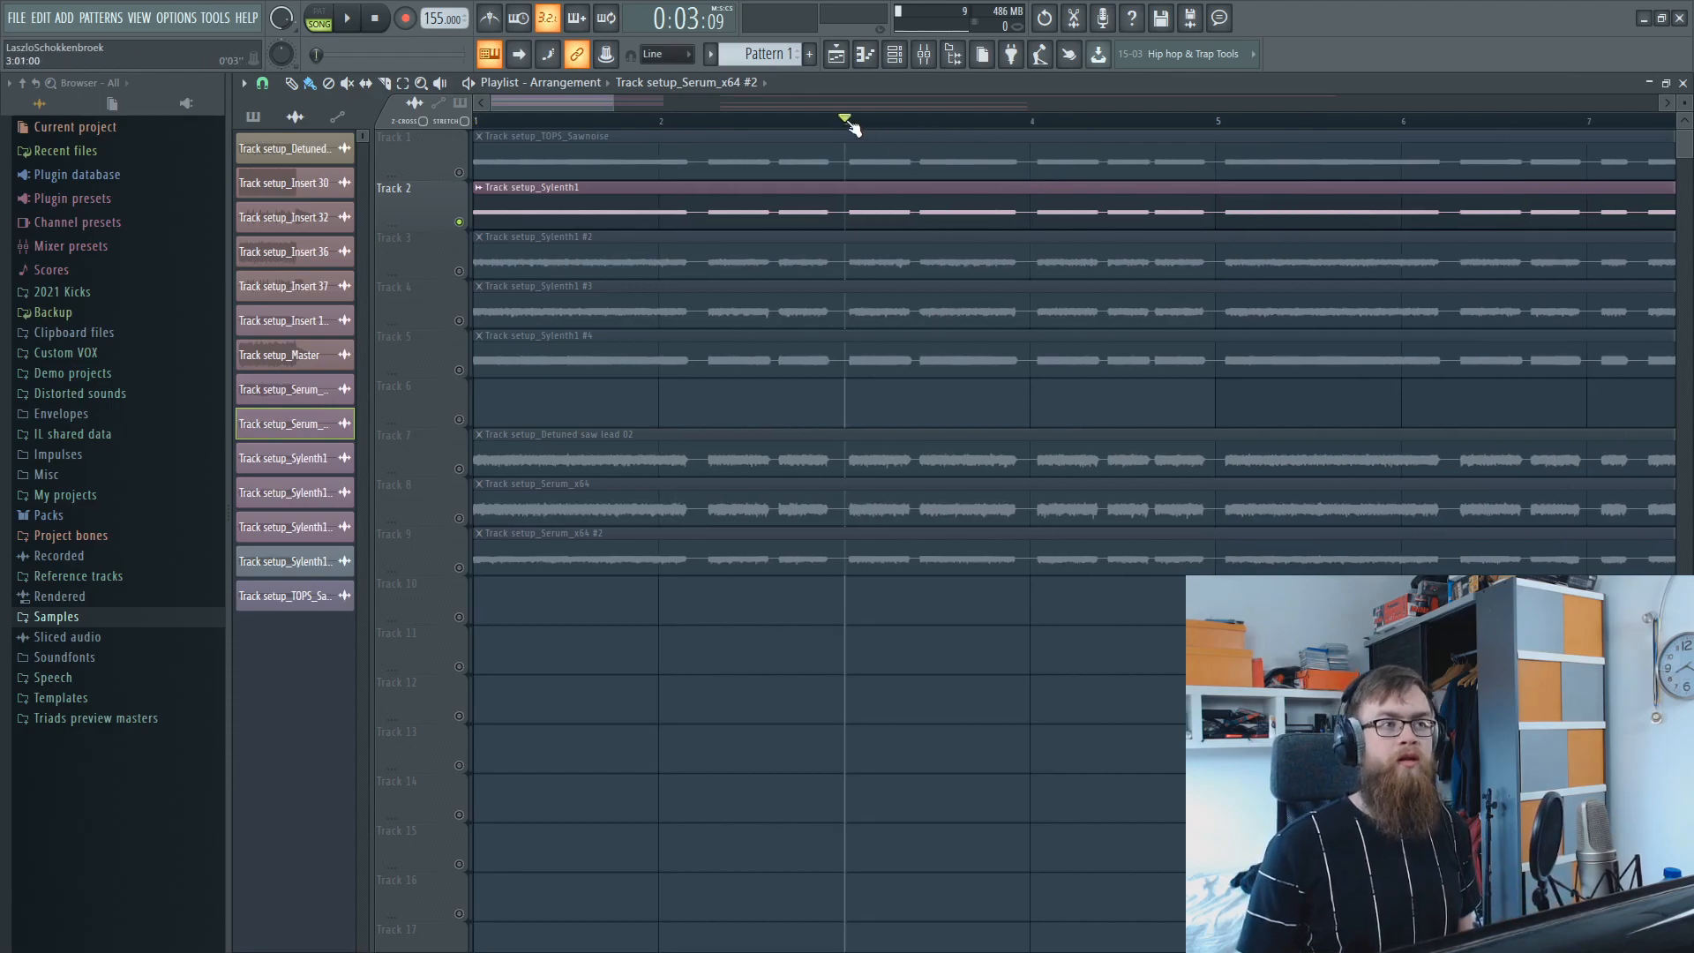
left_click(459, 172)
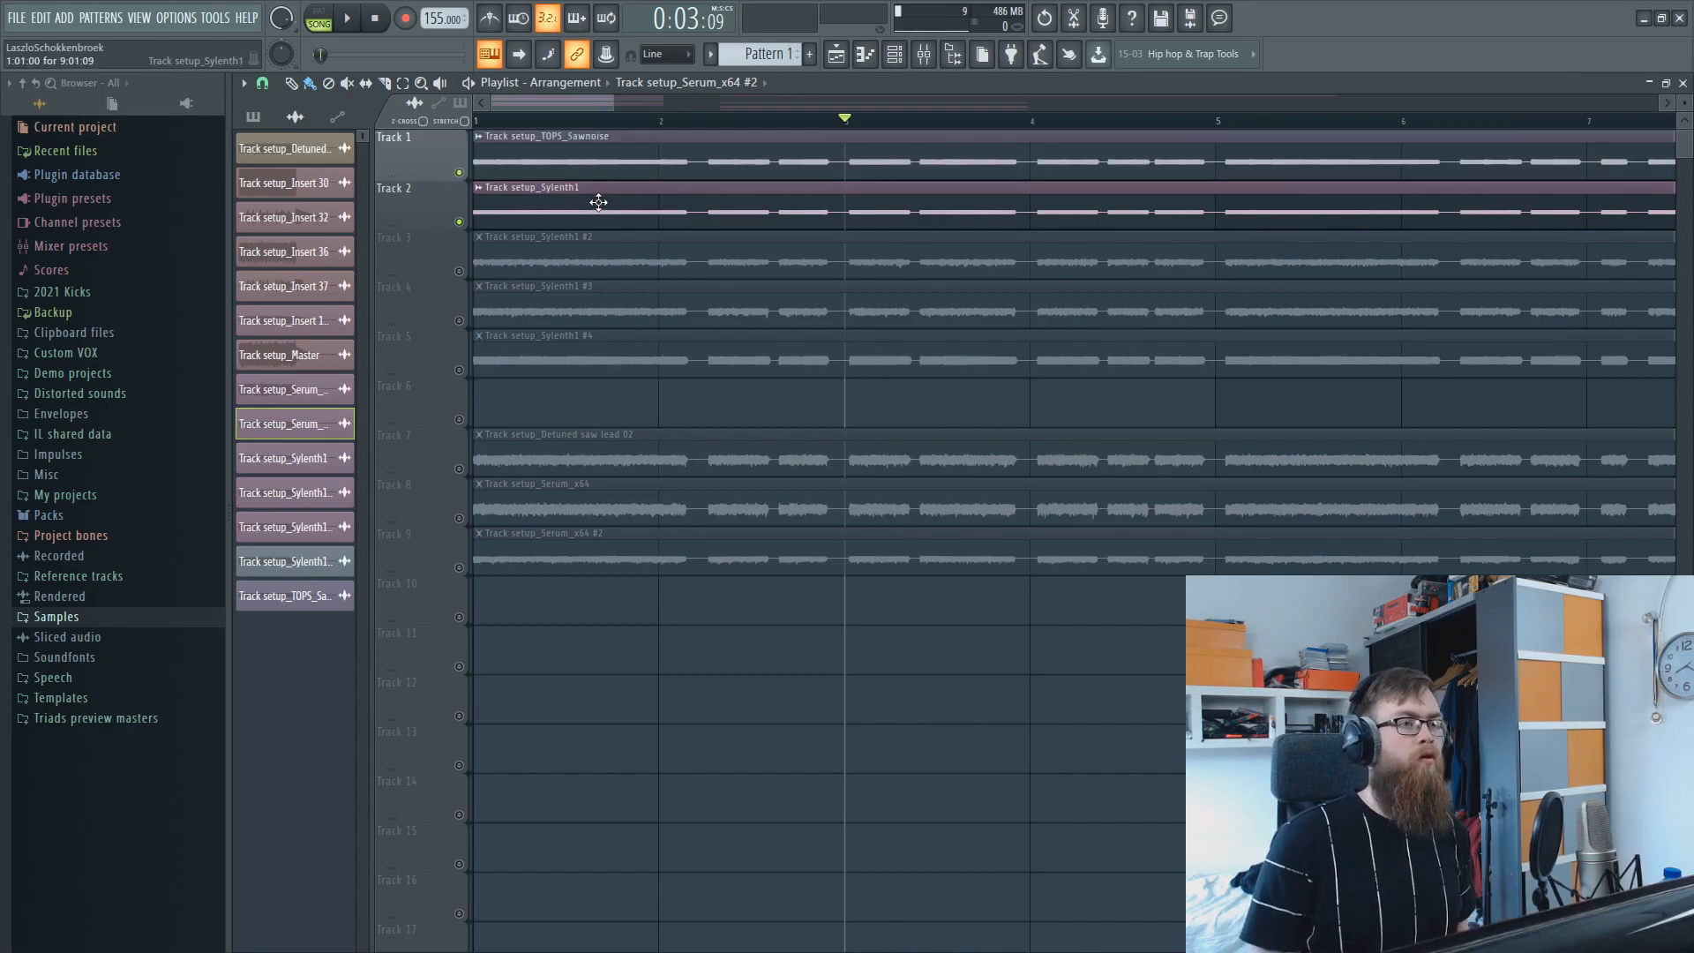
key("space")
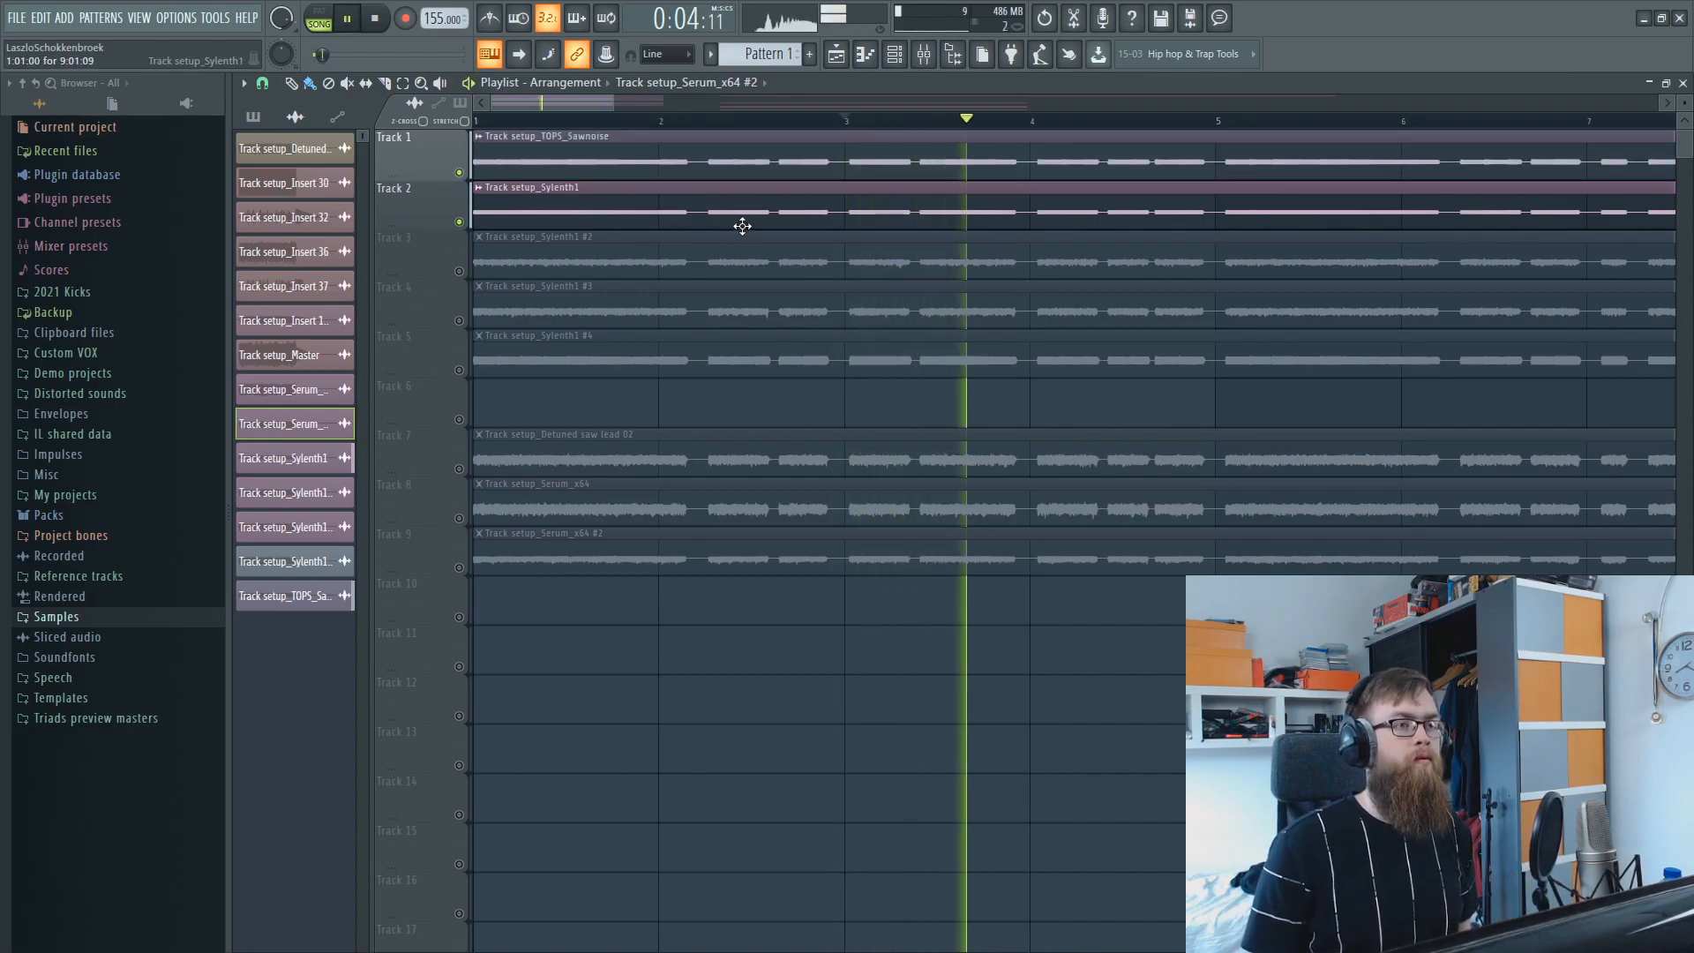
key("space")
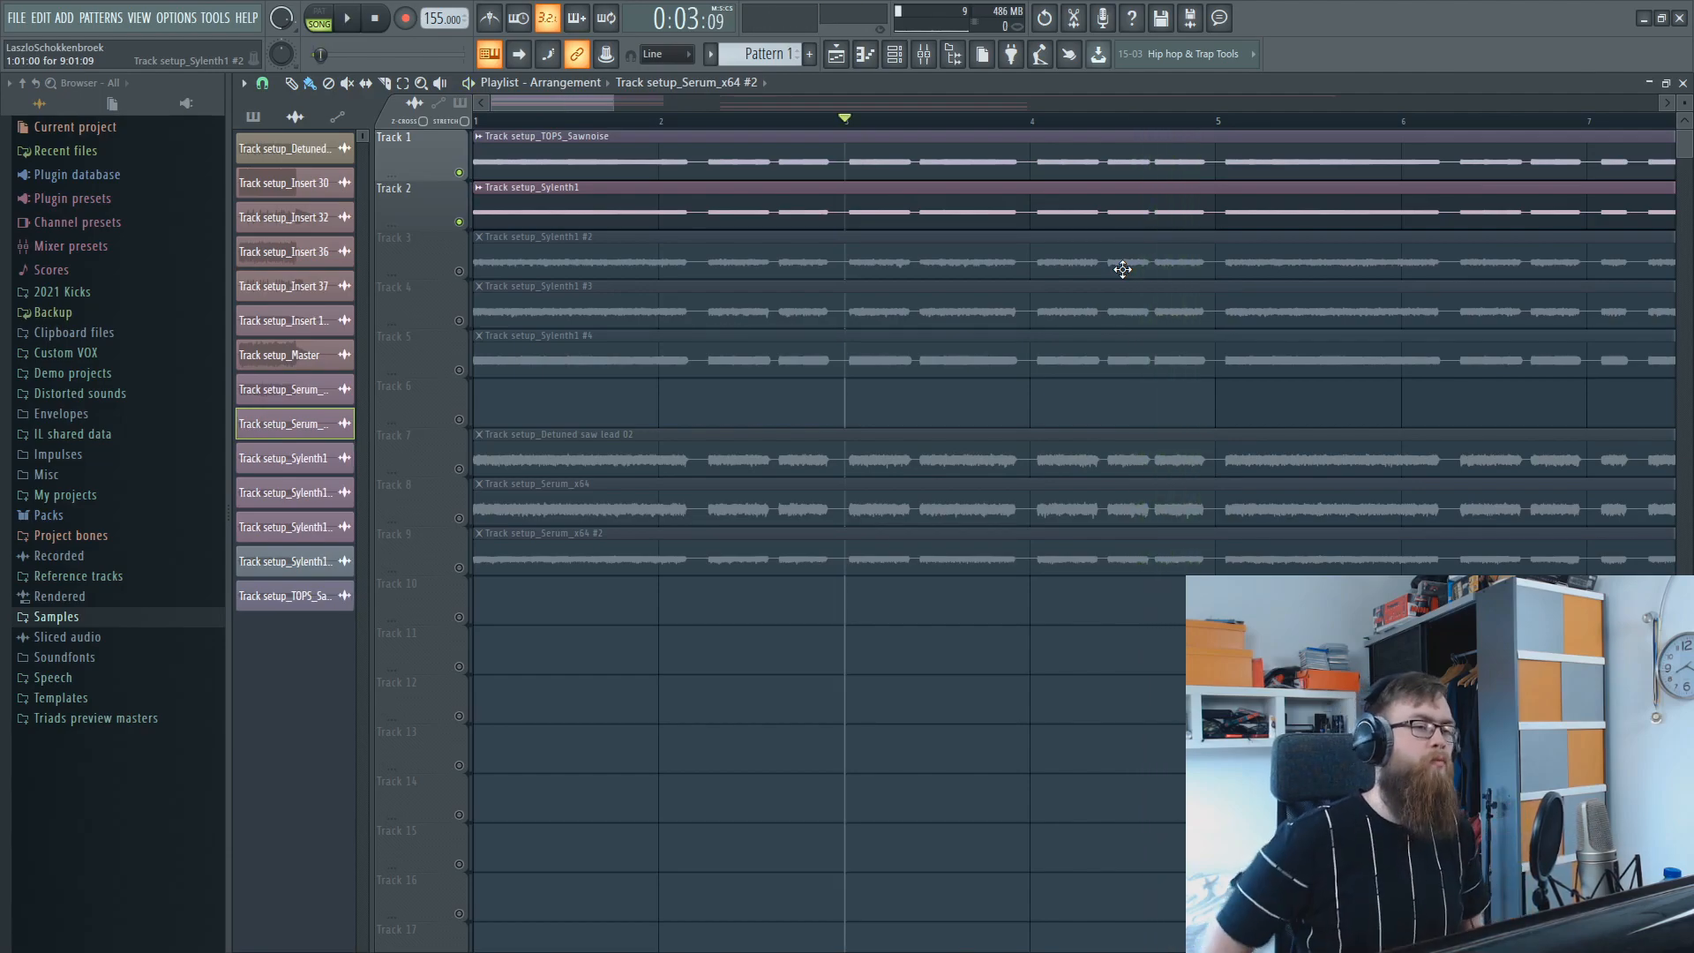
Mute Tracks 1 and 2, enable only Track 3, and audition its Sylenth1 #2 layer from the beginning.
left_click(460, 223)
left_click(460, 173)
left_click(460, 272)
key("Home")
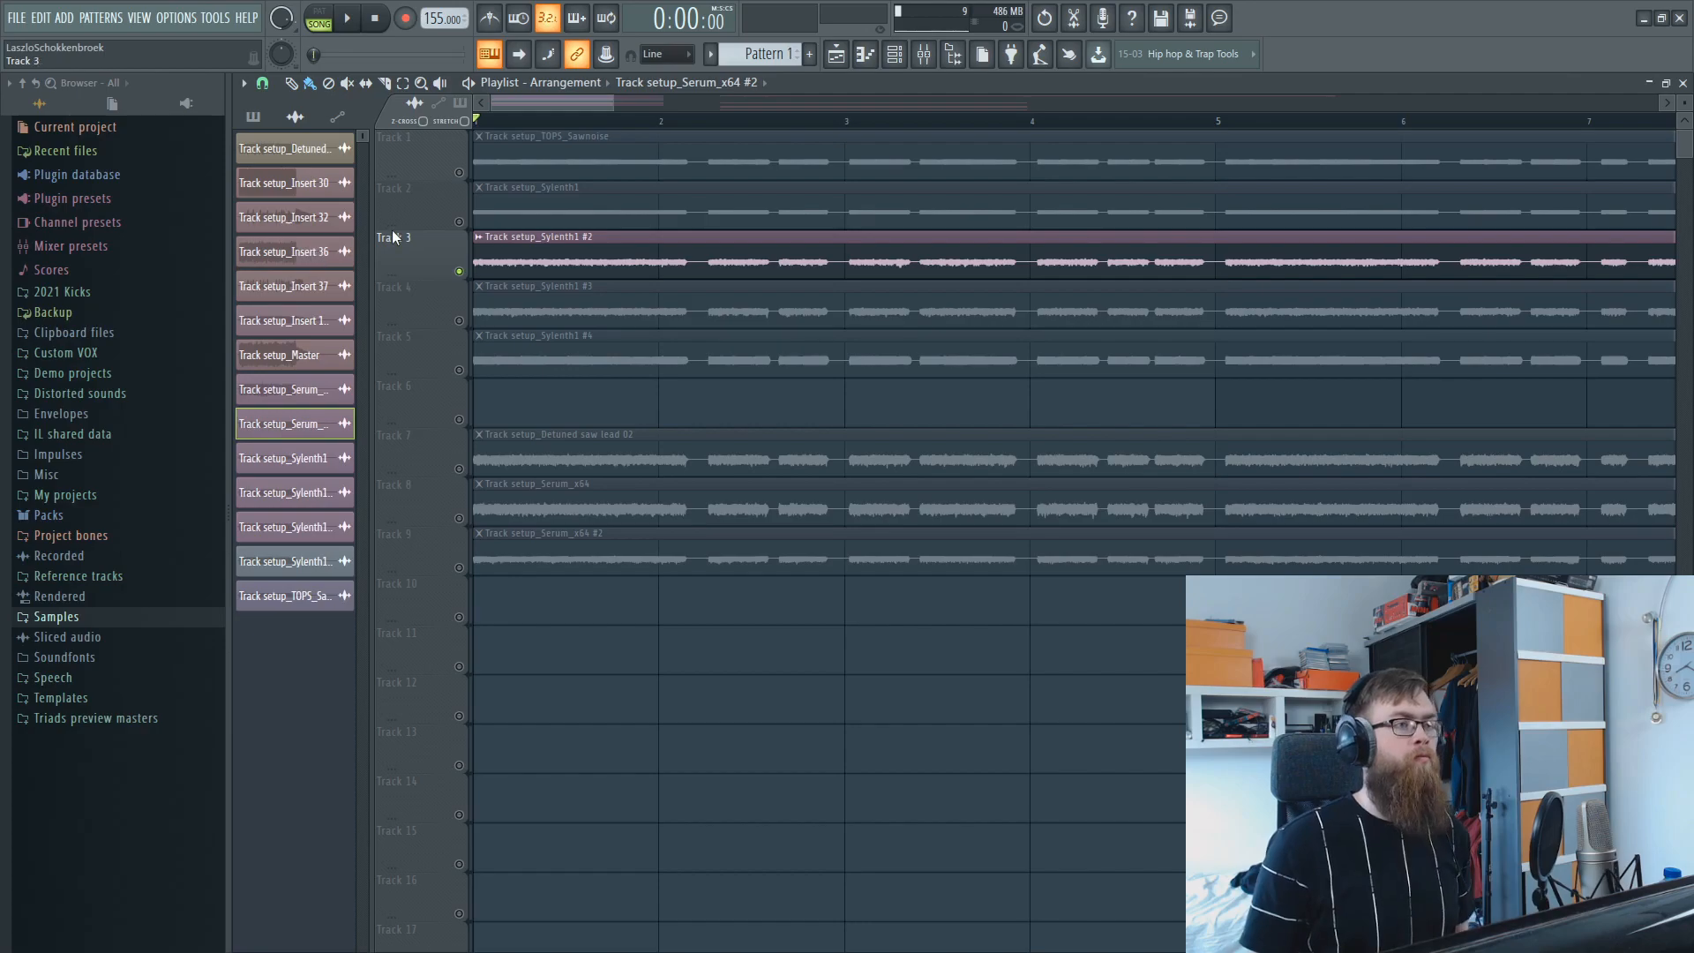
left_click(459, 222)
left_click(459, 223)
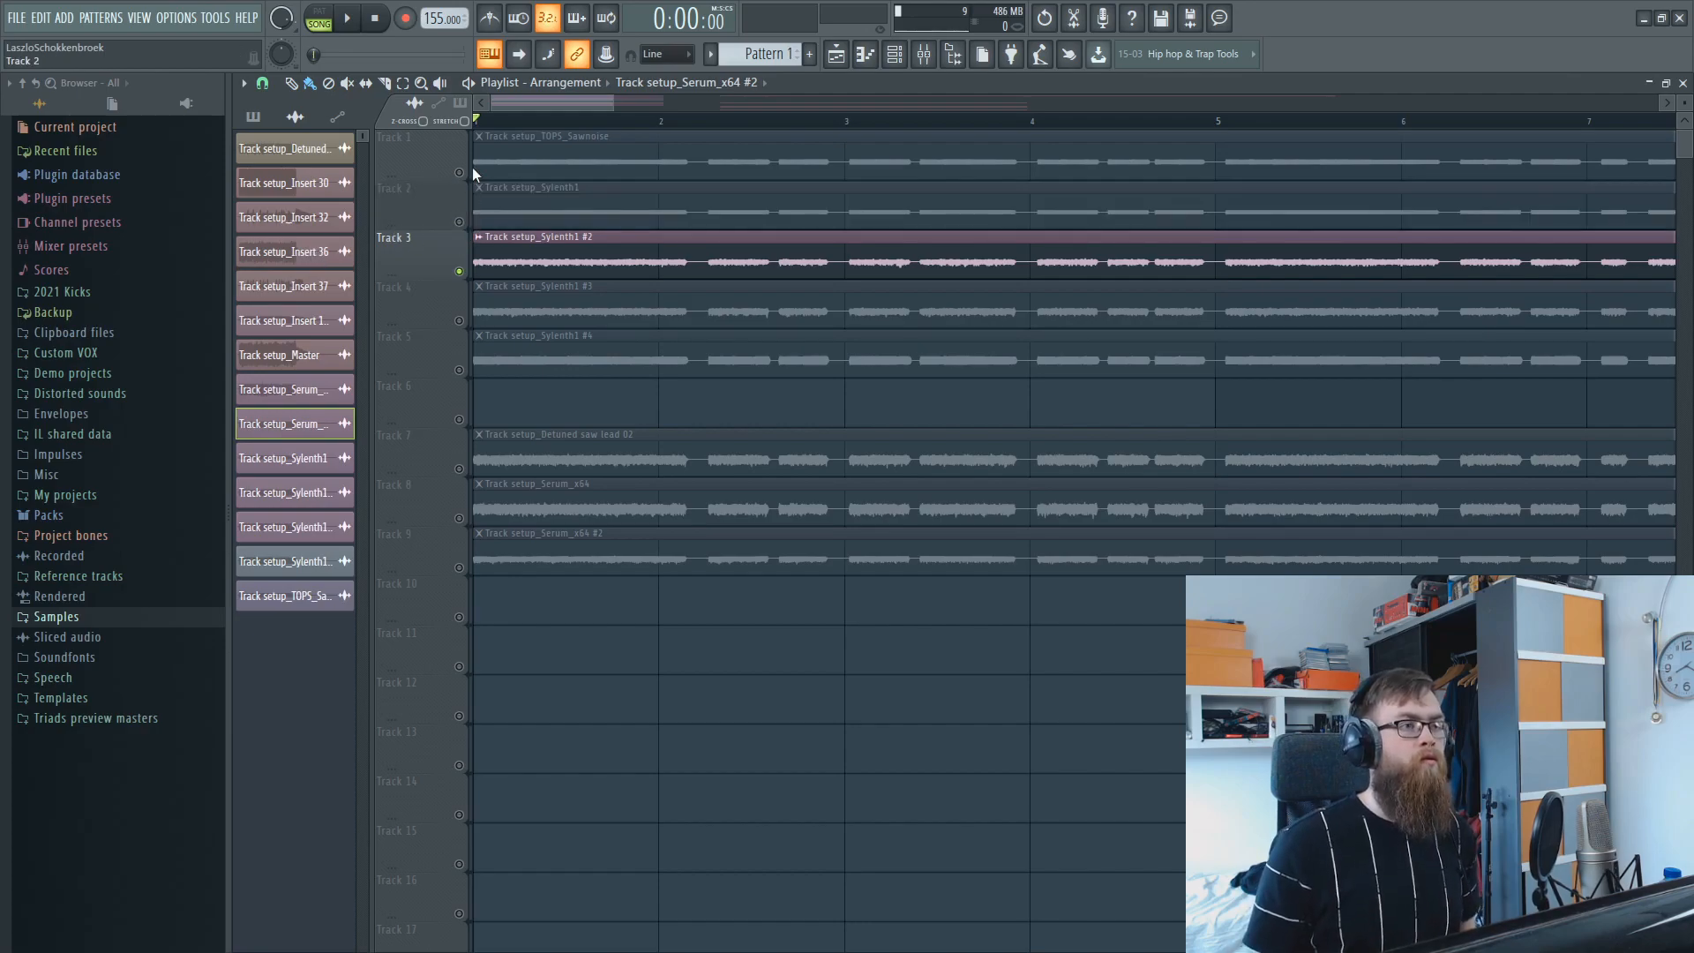
scroll(510, 129, "down", 3)
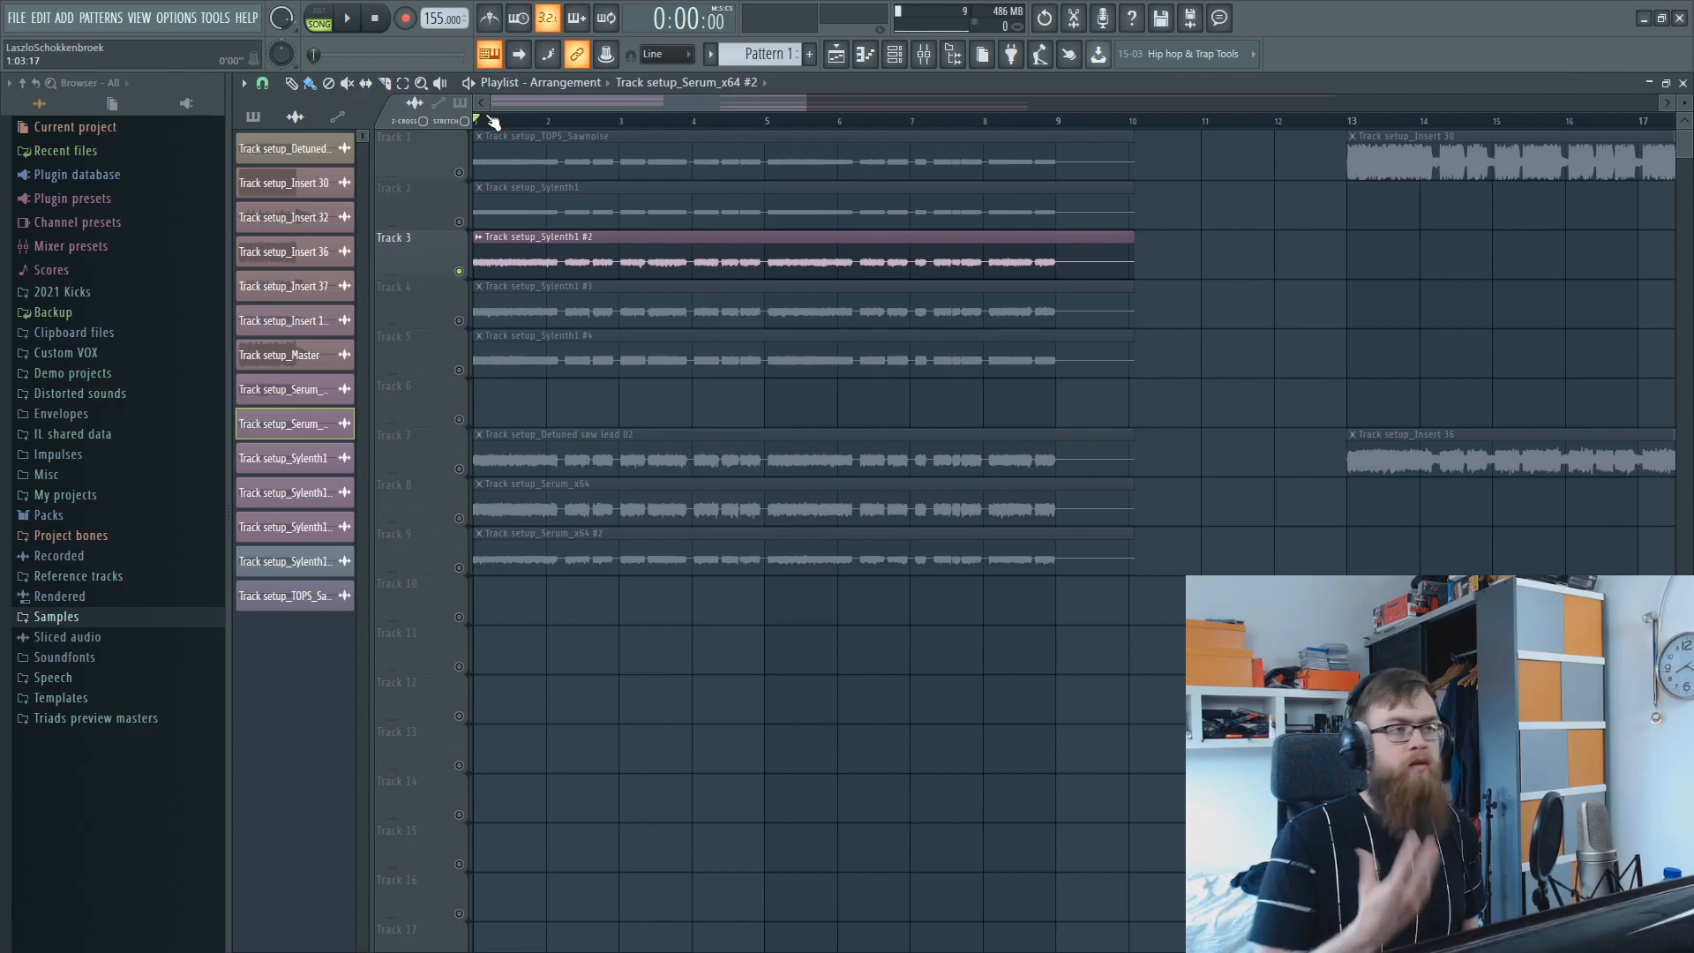
key("space")
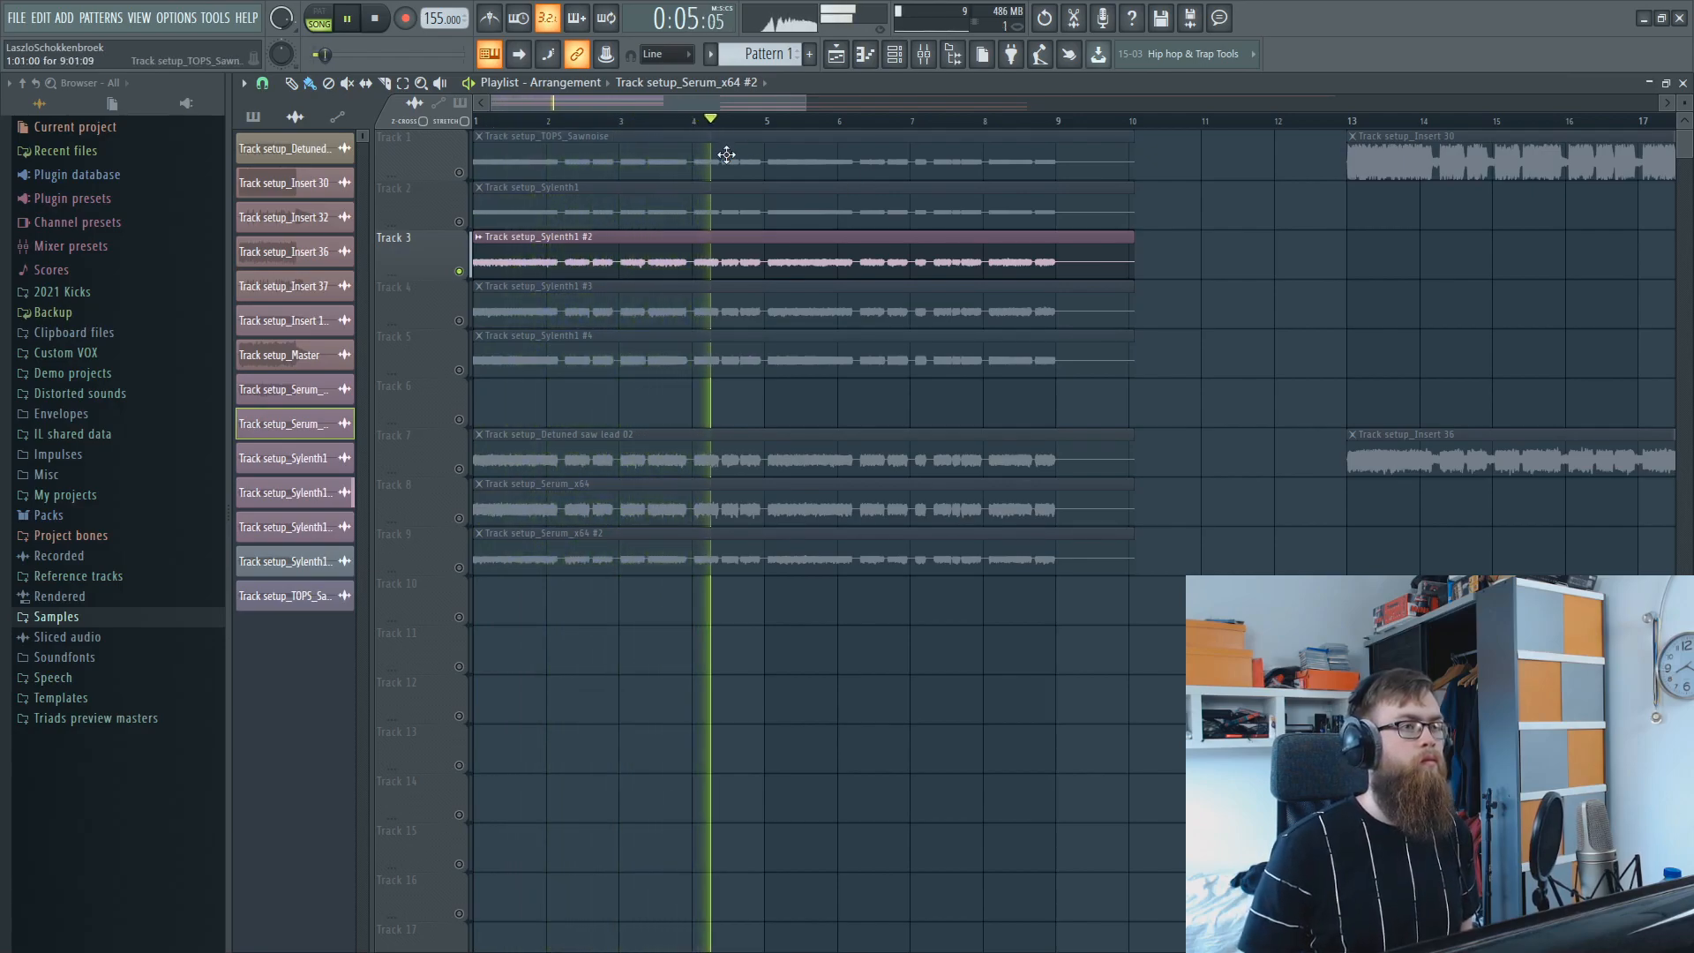
key("space")
Unmute Tracks 1 and 2 alongside Track 3 and listen to the three layers together from the start.
left_click(458, 217)
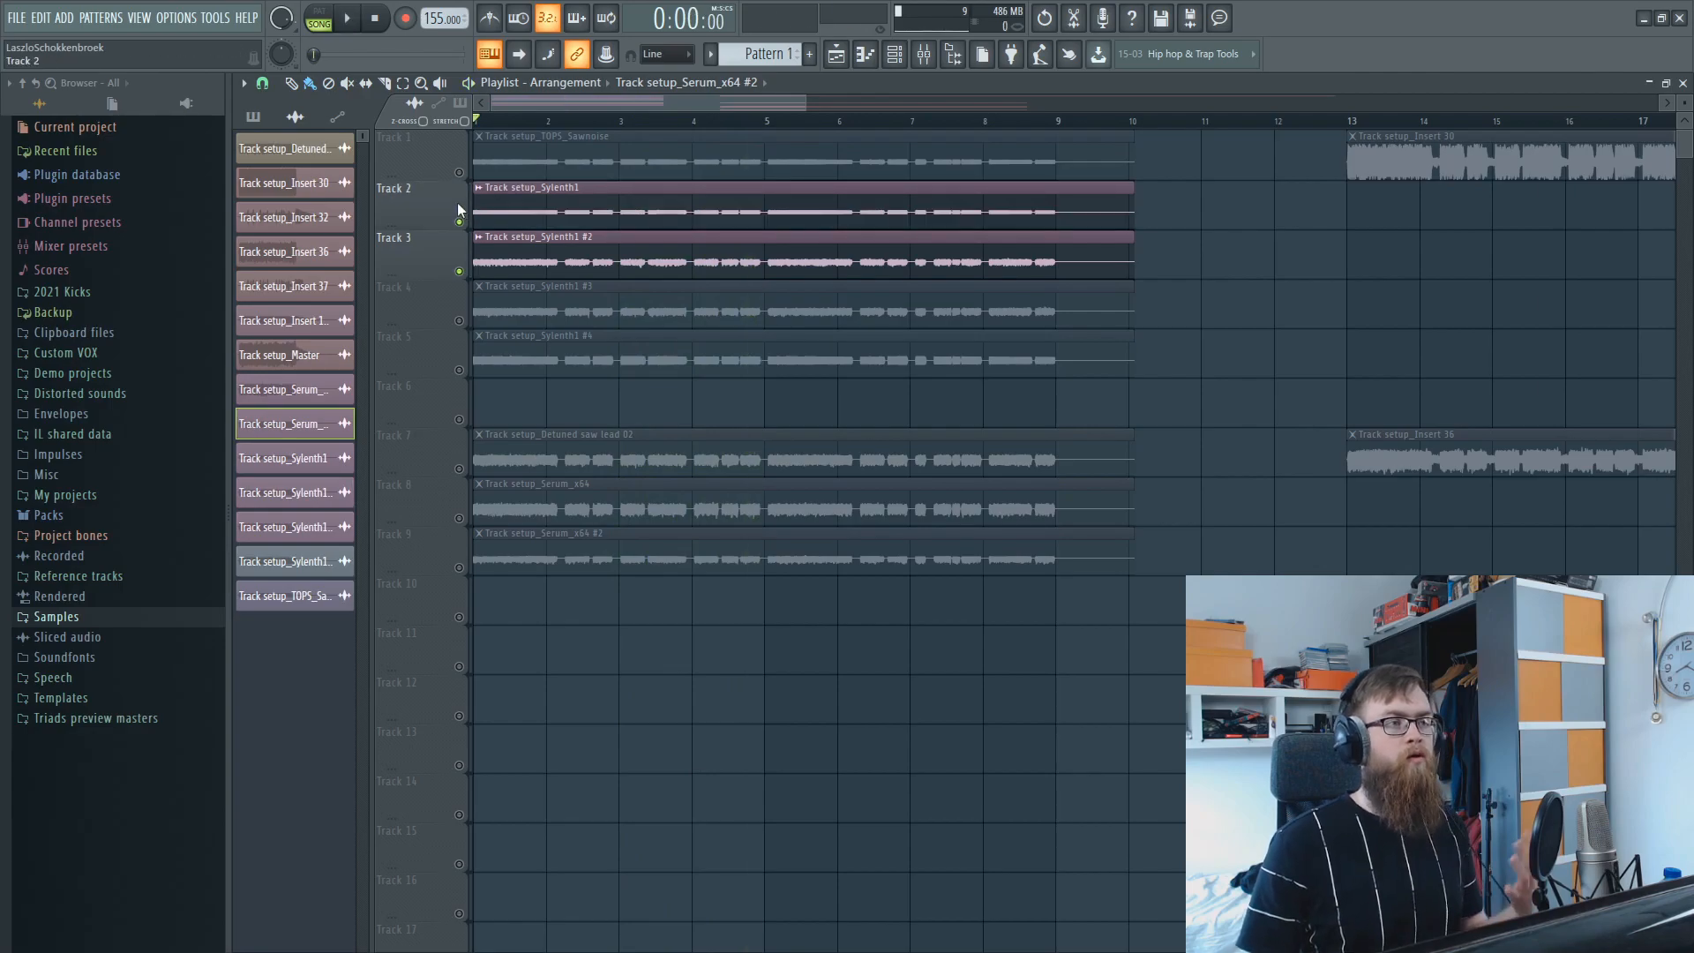
left_click(459, 173)
left_click(459, 271)
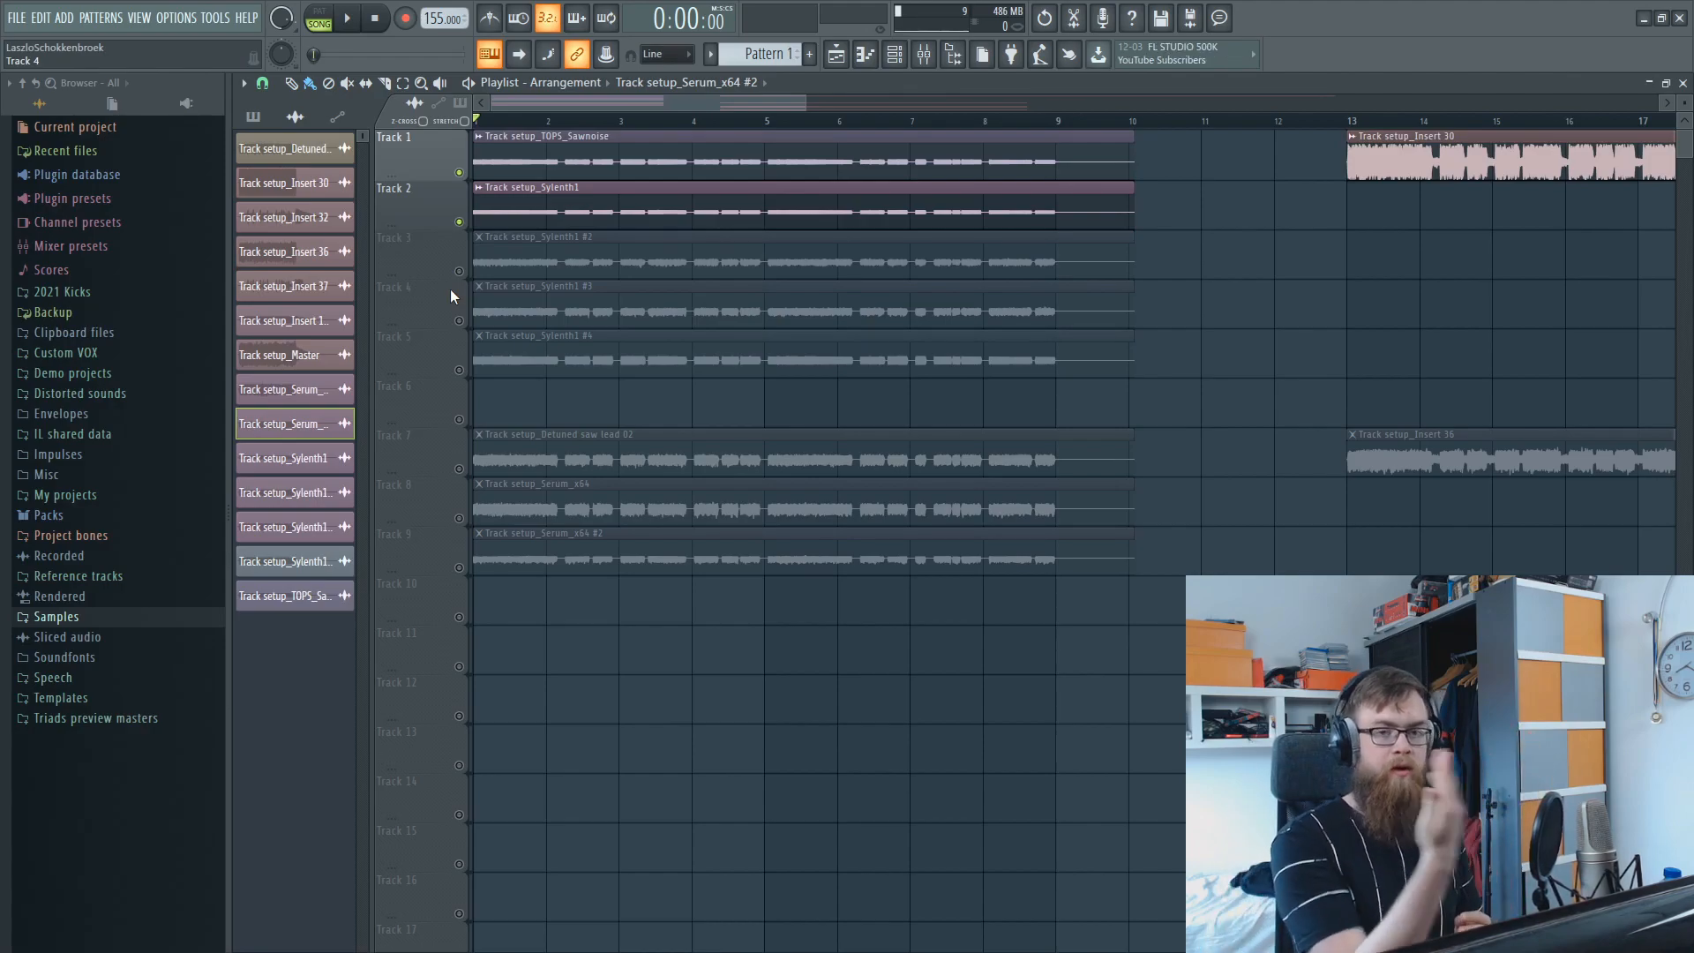
left_click(459, 271)
left_click(459, 222)
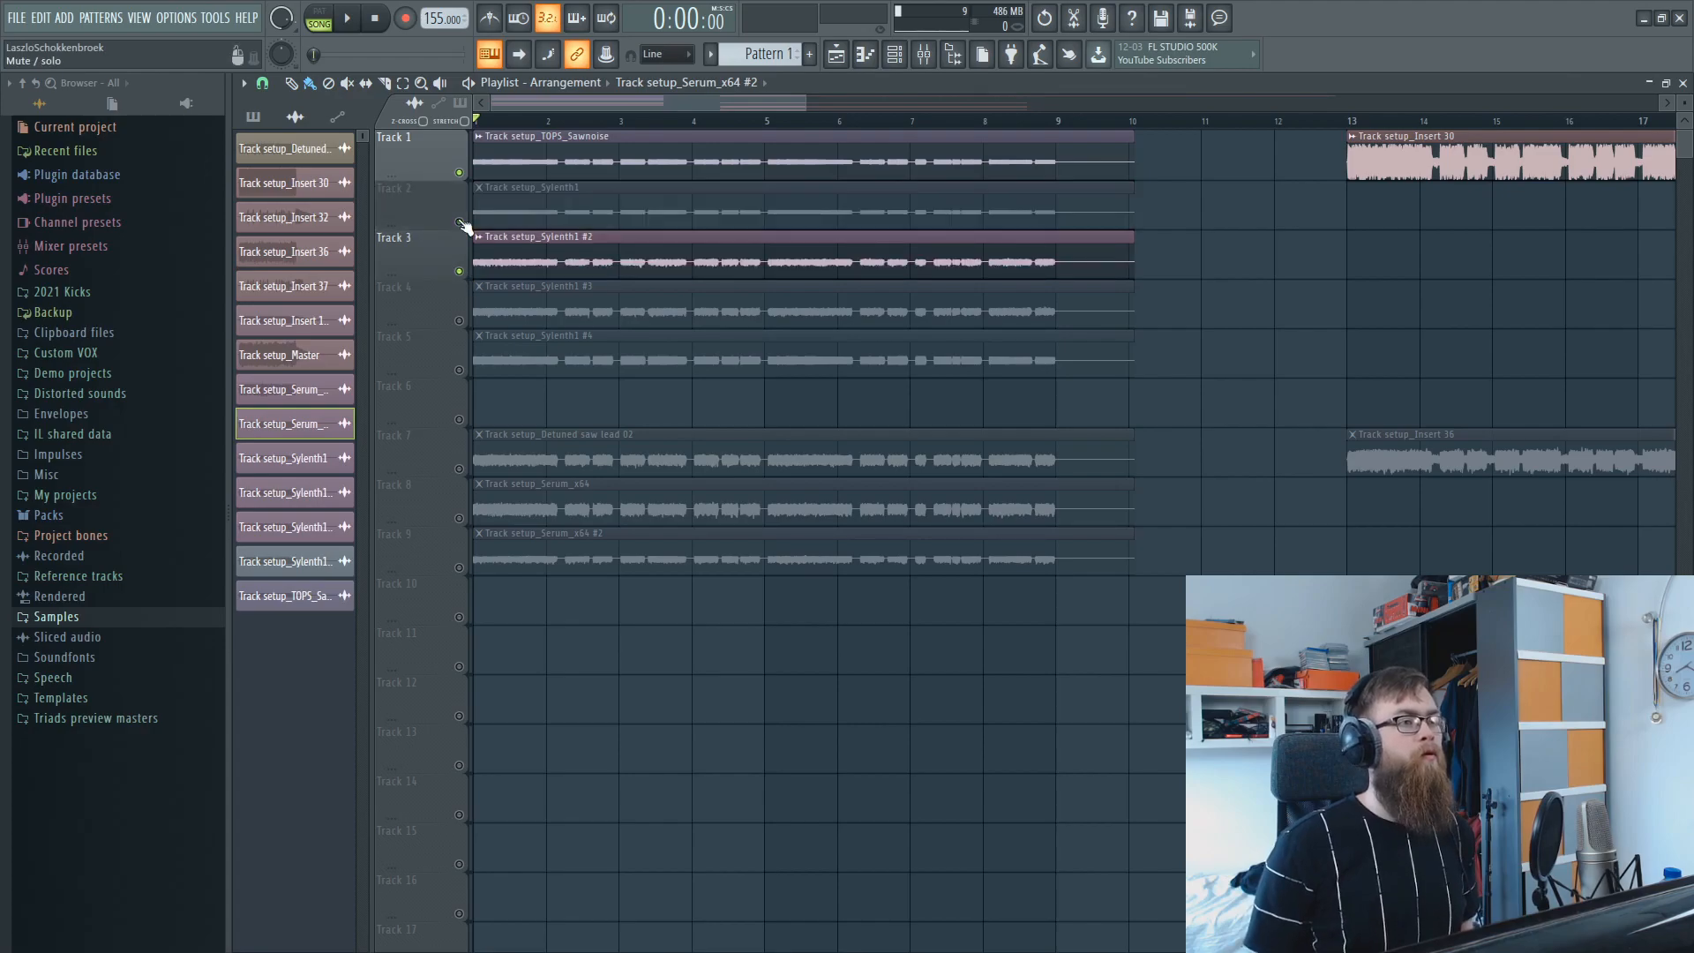
left_click(459, 221)
key("space")
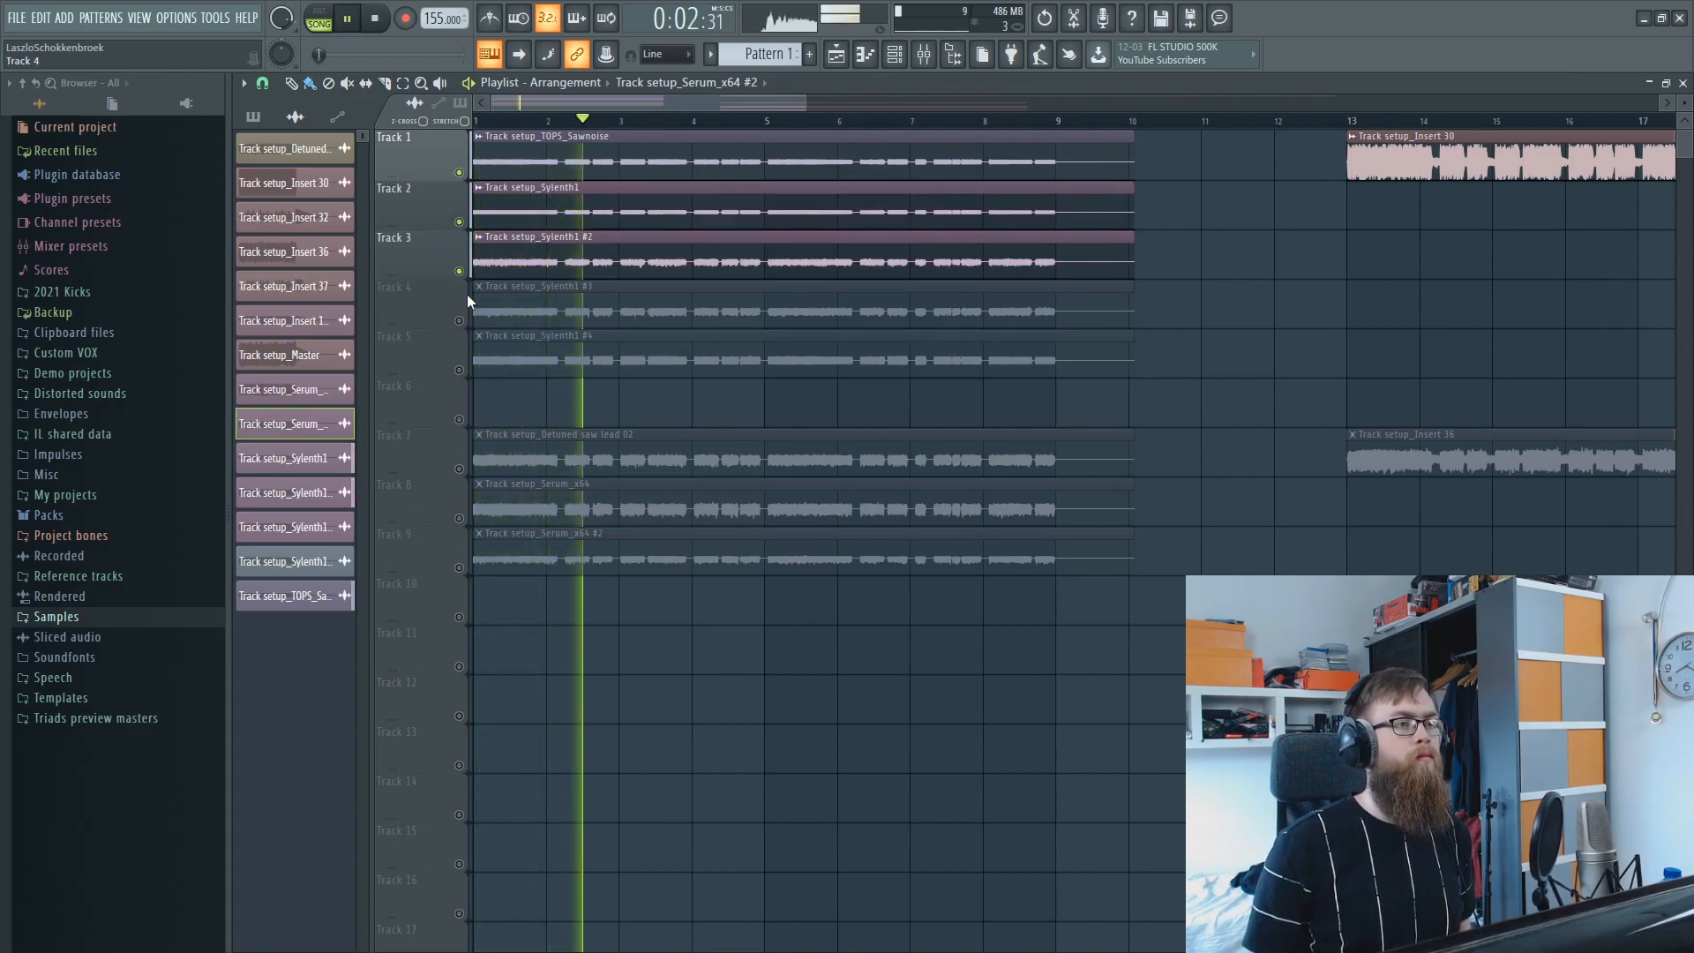
key("space")
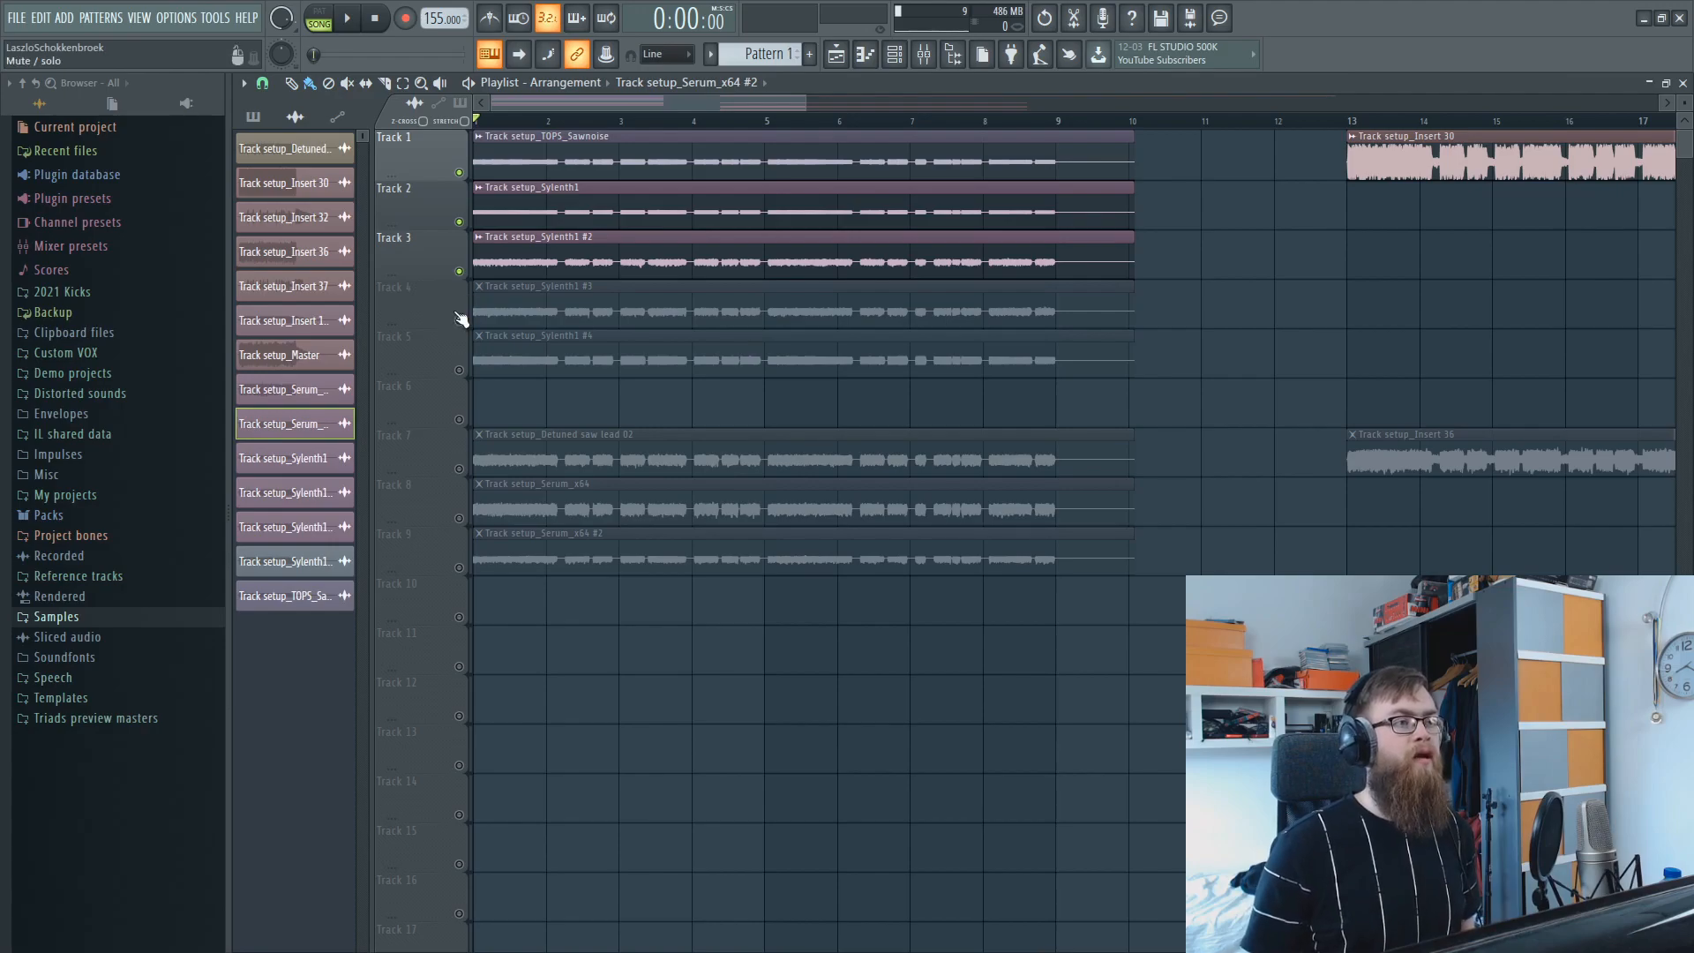
Solo Track 4 and audition its Track setup_Sylenth1 #3 clip from the beginning.
left_click(459, 320)
left_click(458, 271)
left_click(458, 321, "ctrl")
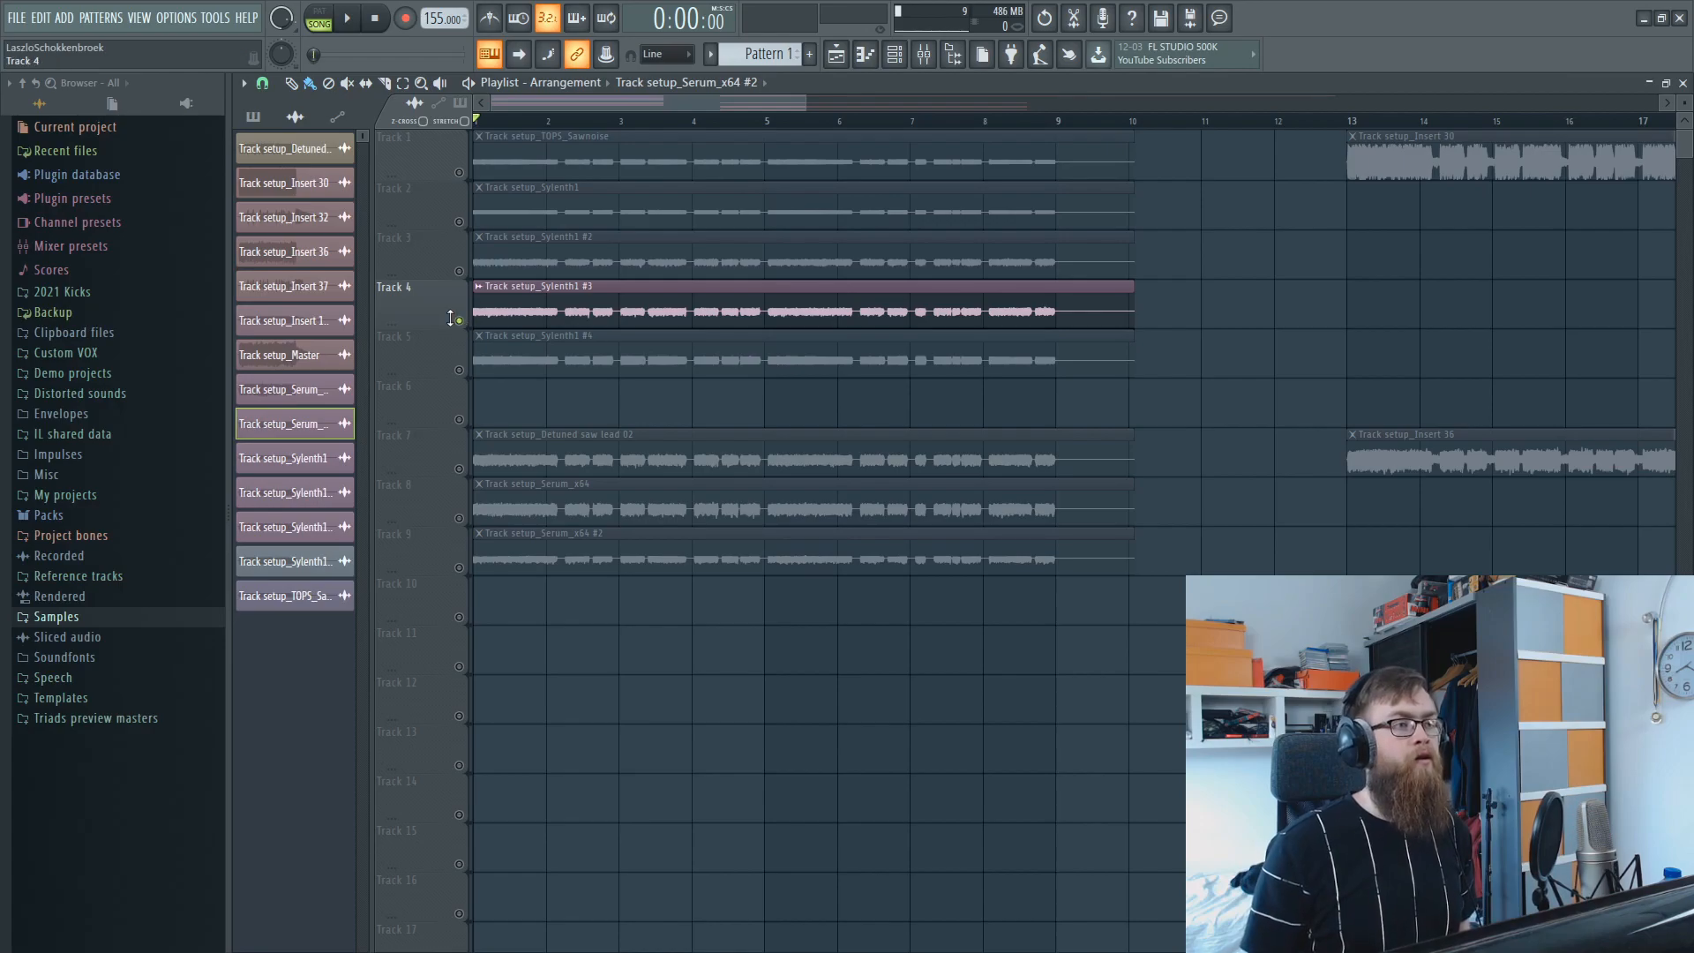
key("space")
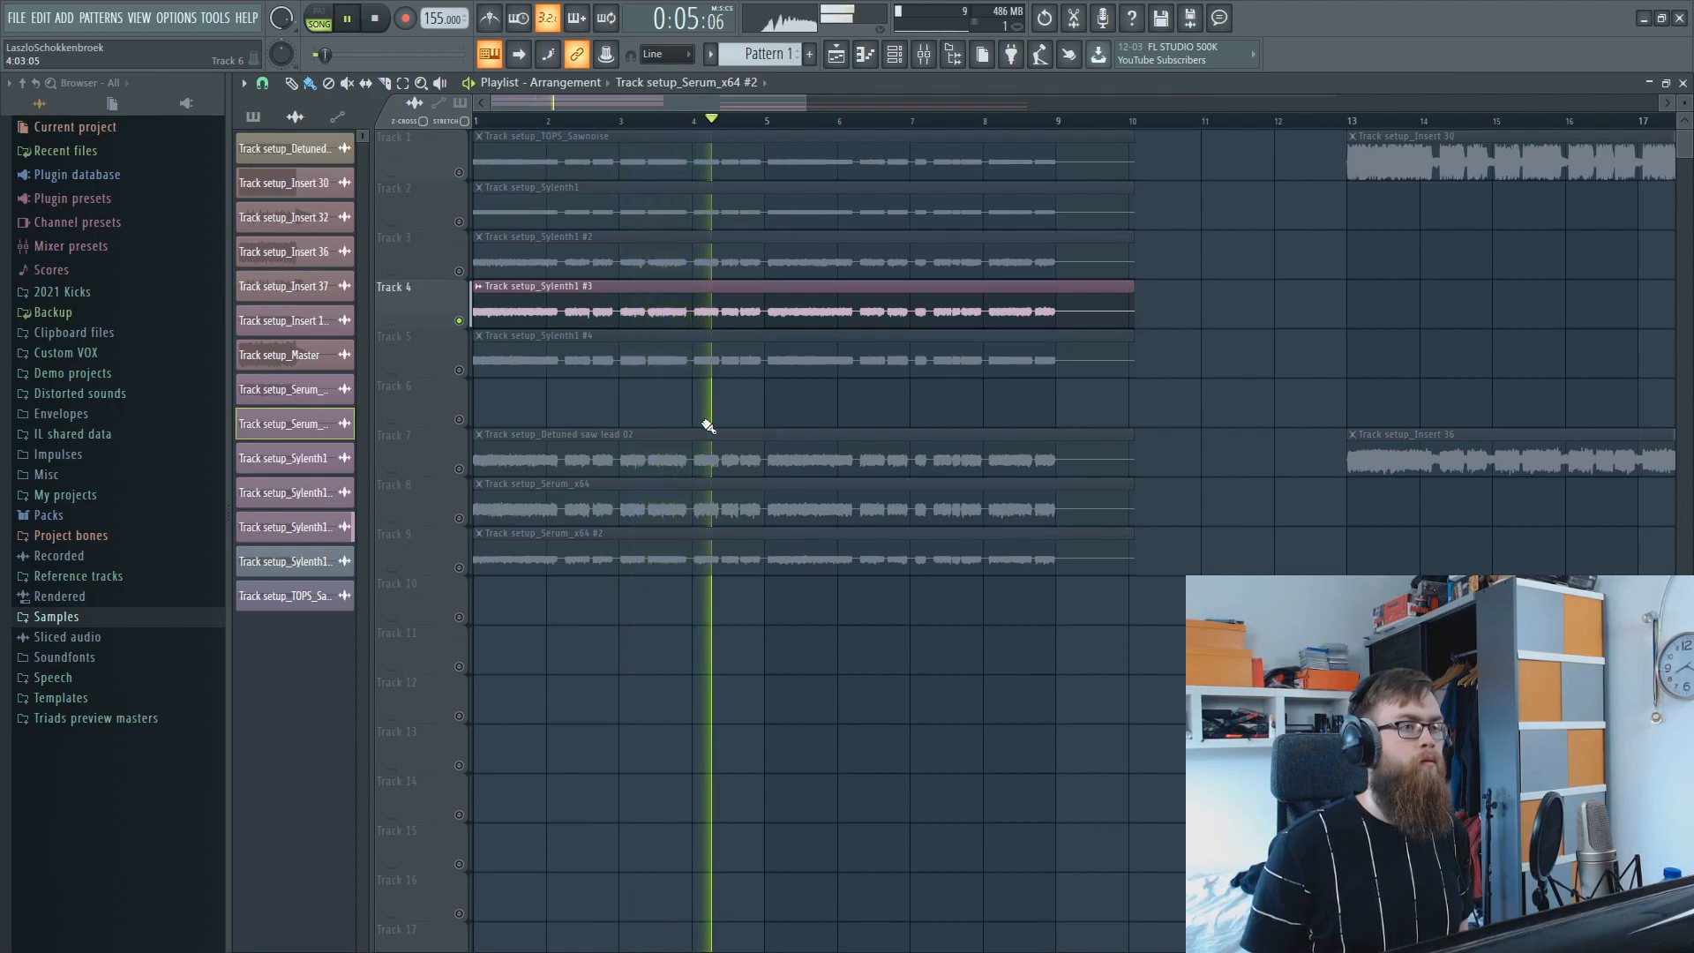
key("space")
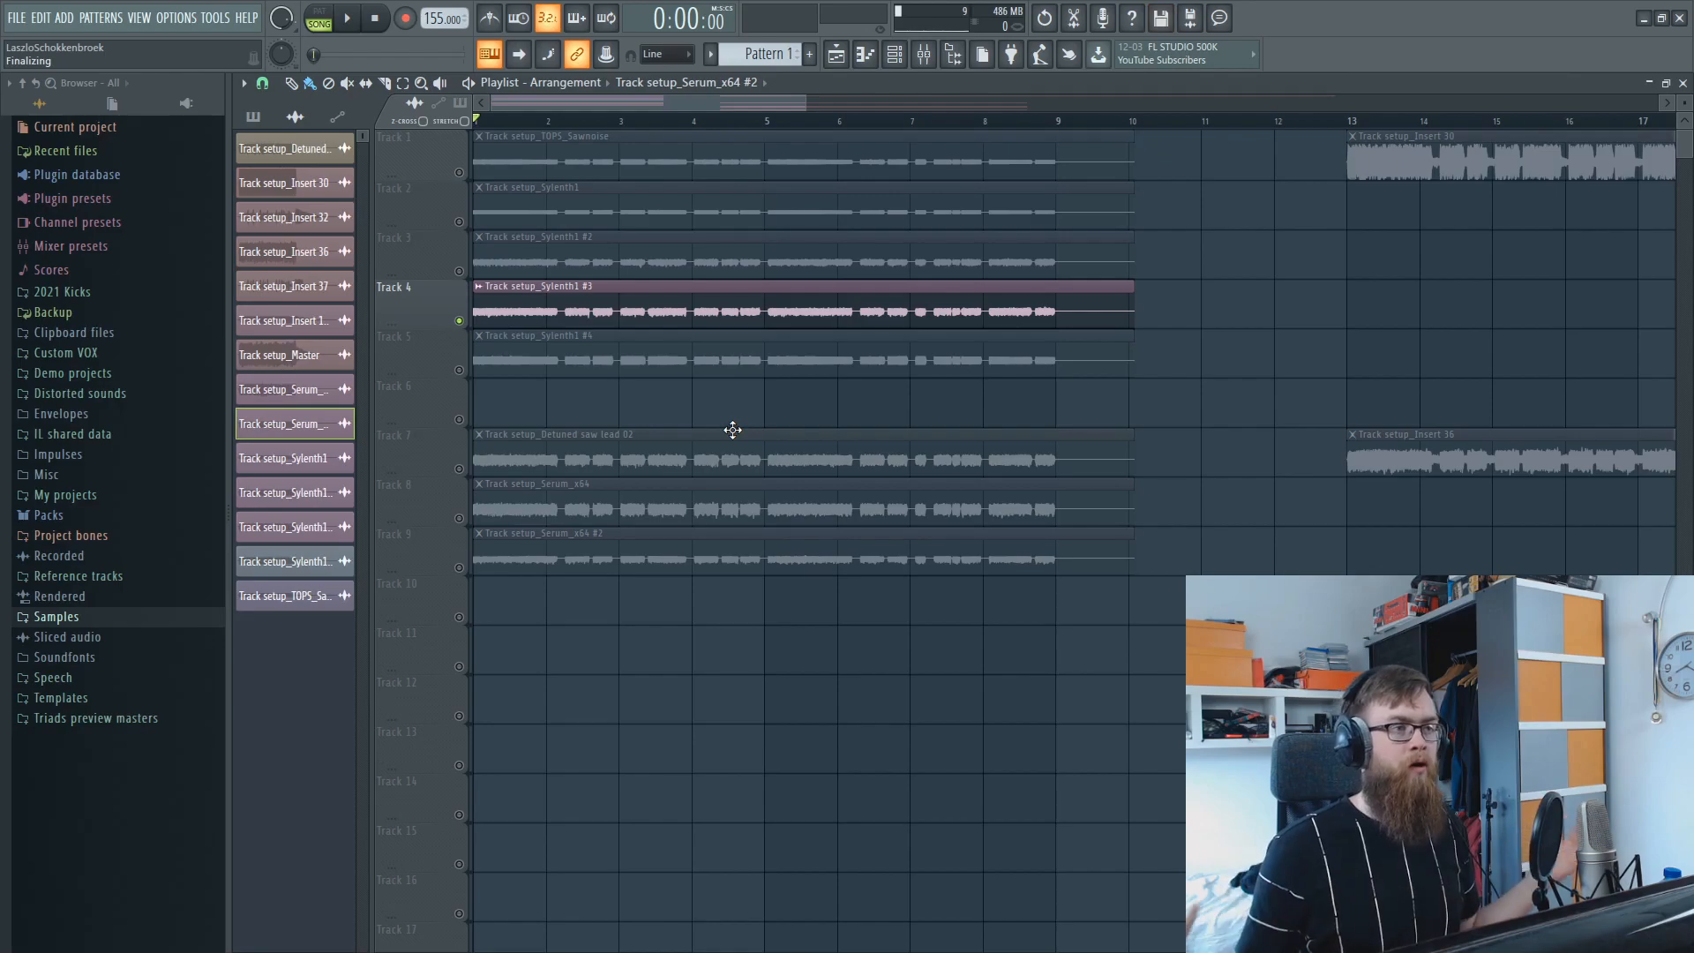
Unmute Tracks 1–3 and compare the layered playback with and without Track 4, leaving Track 4 enabled.
left_click_drag(459, 271, 462, 178)
key("space")
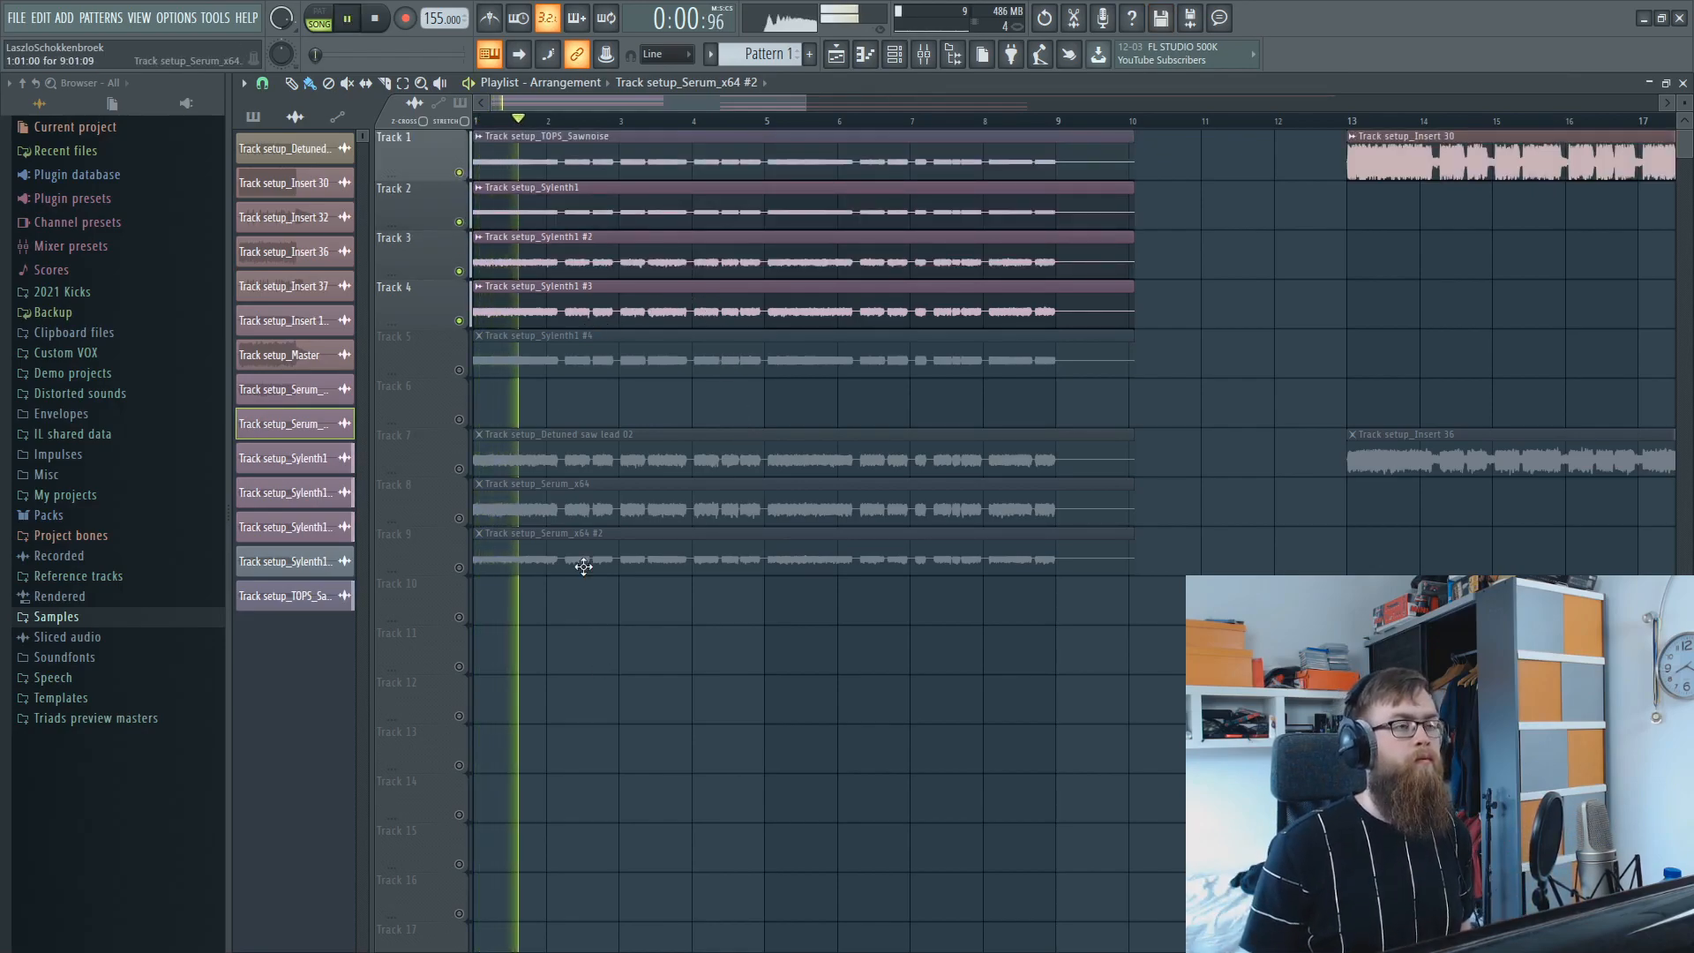
left_click(459, 320)
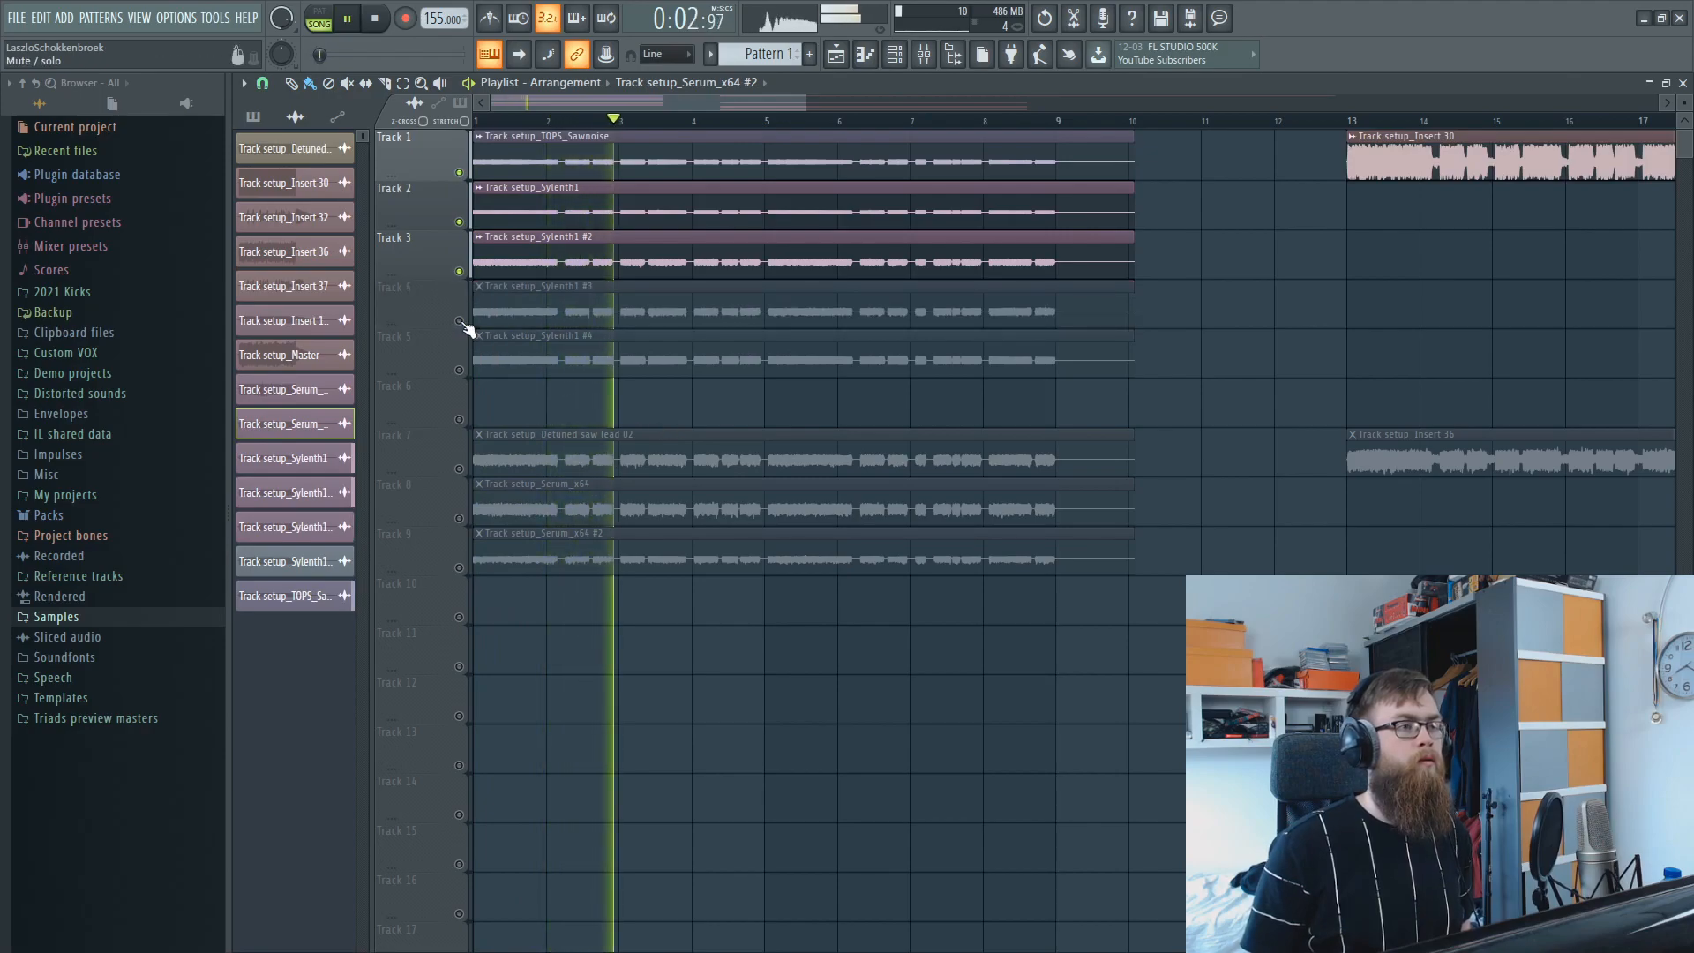
key("space")
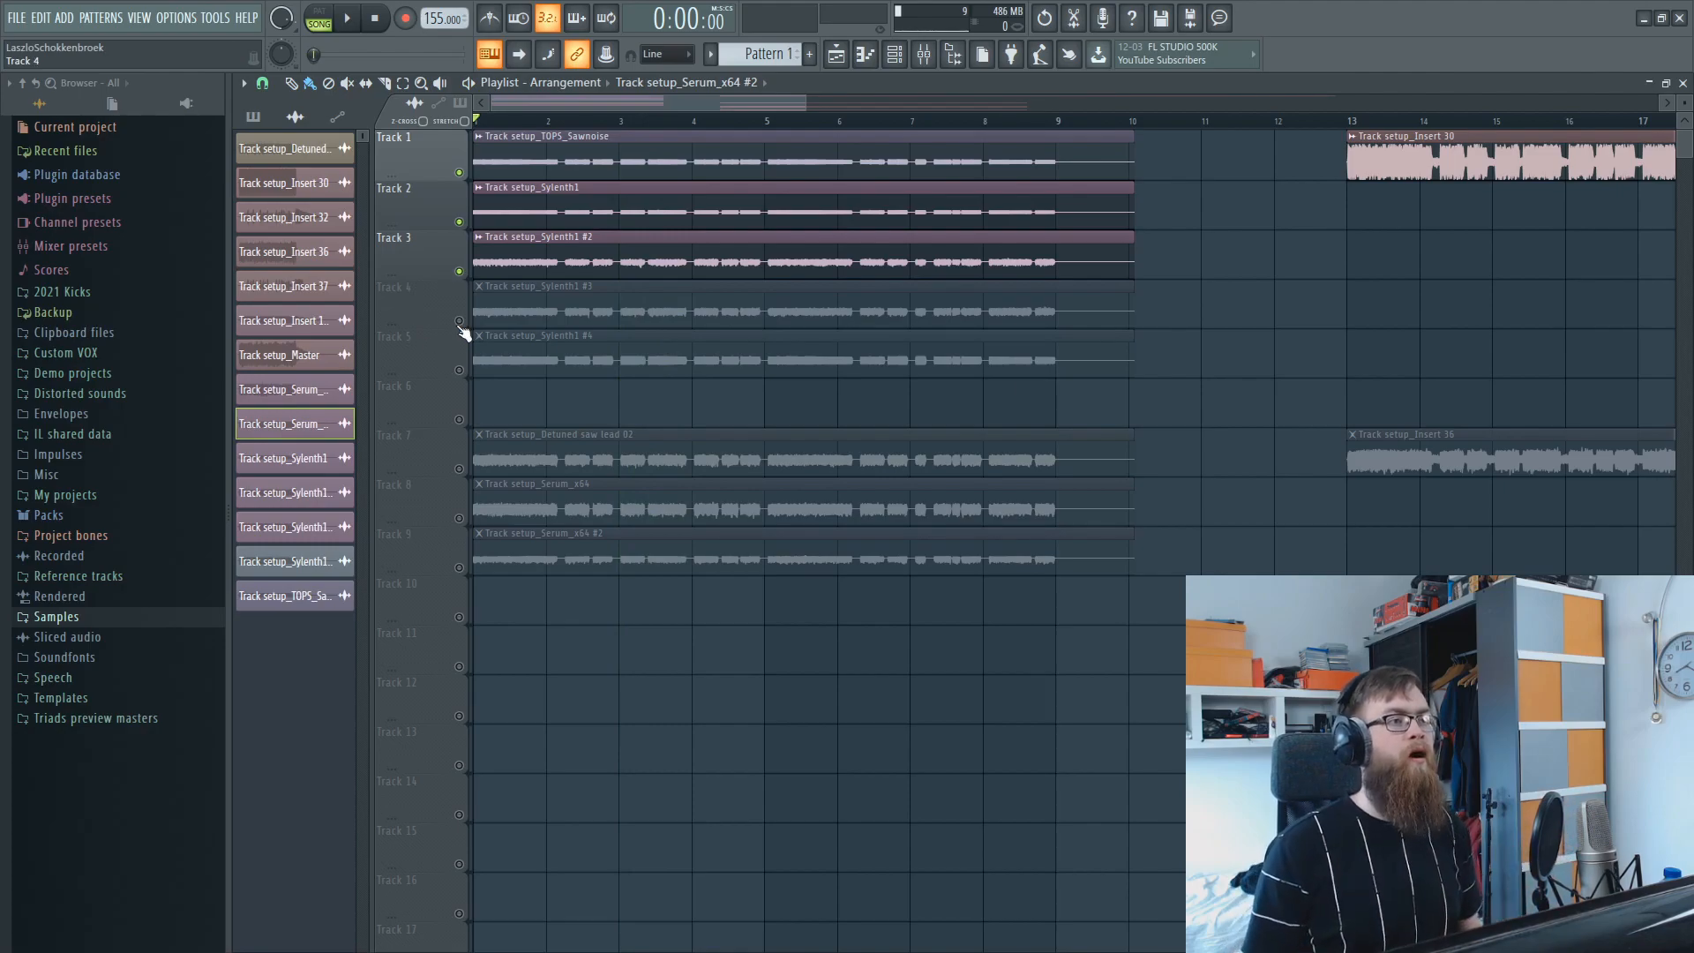
left_click(458, 321)
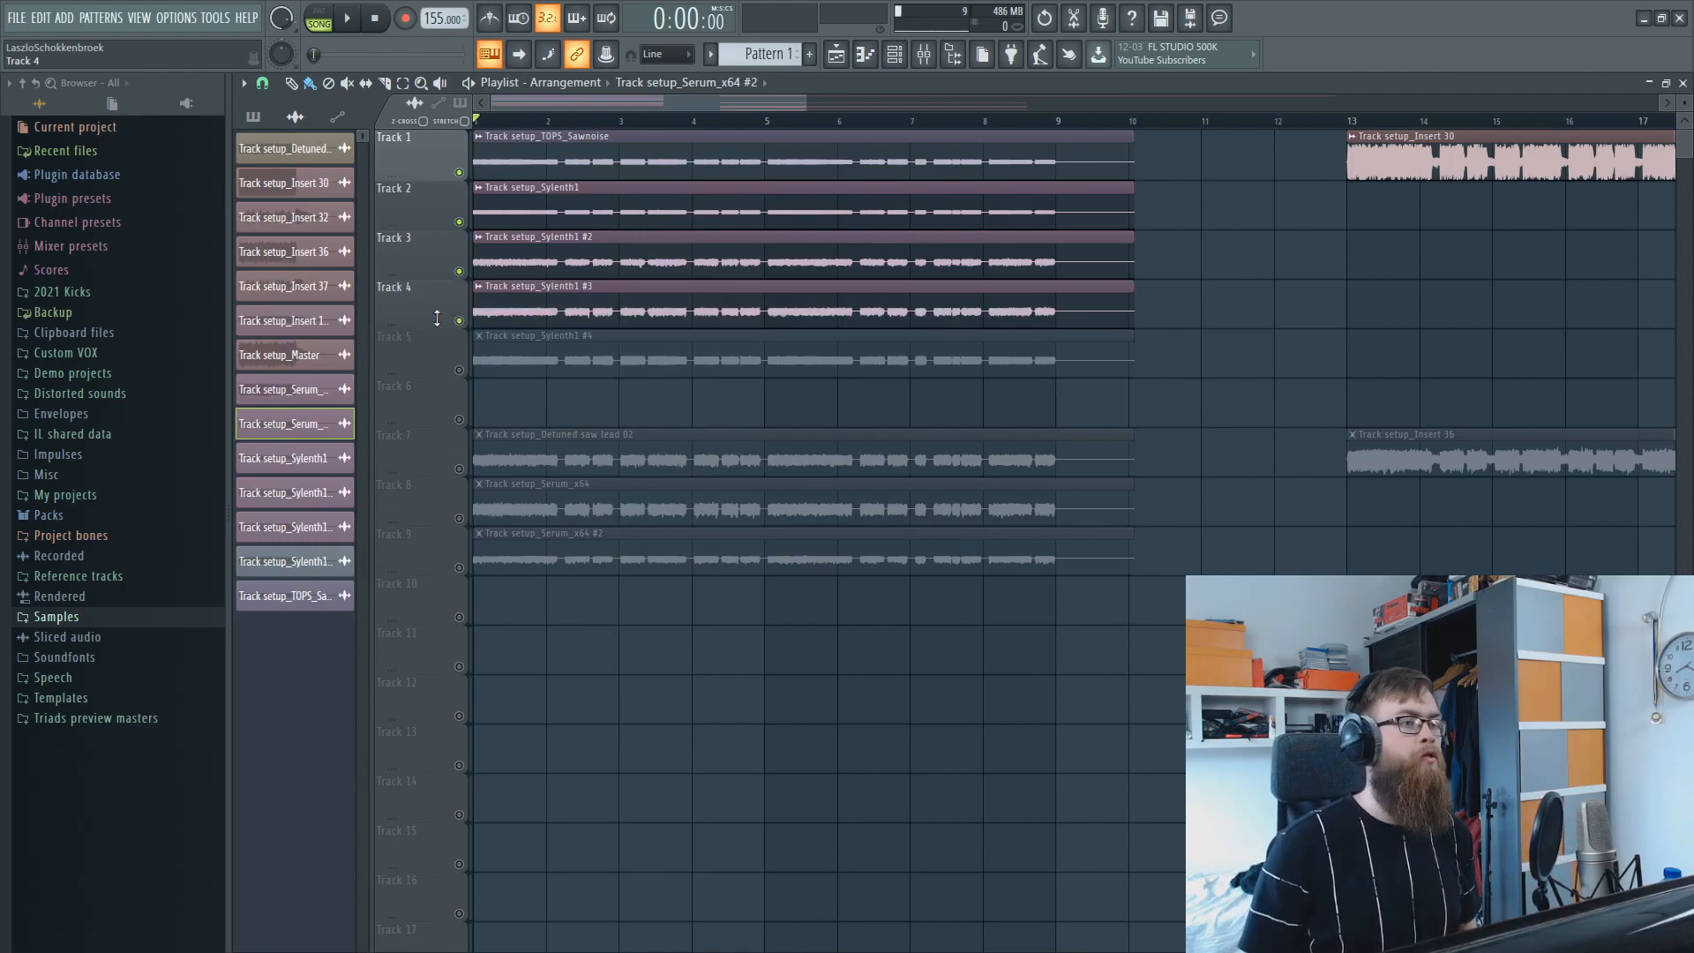
Solo Track 5 and audition its Track setup_Sylenth1 #4 clip from the beginning.
right_click(459, 370)
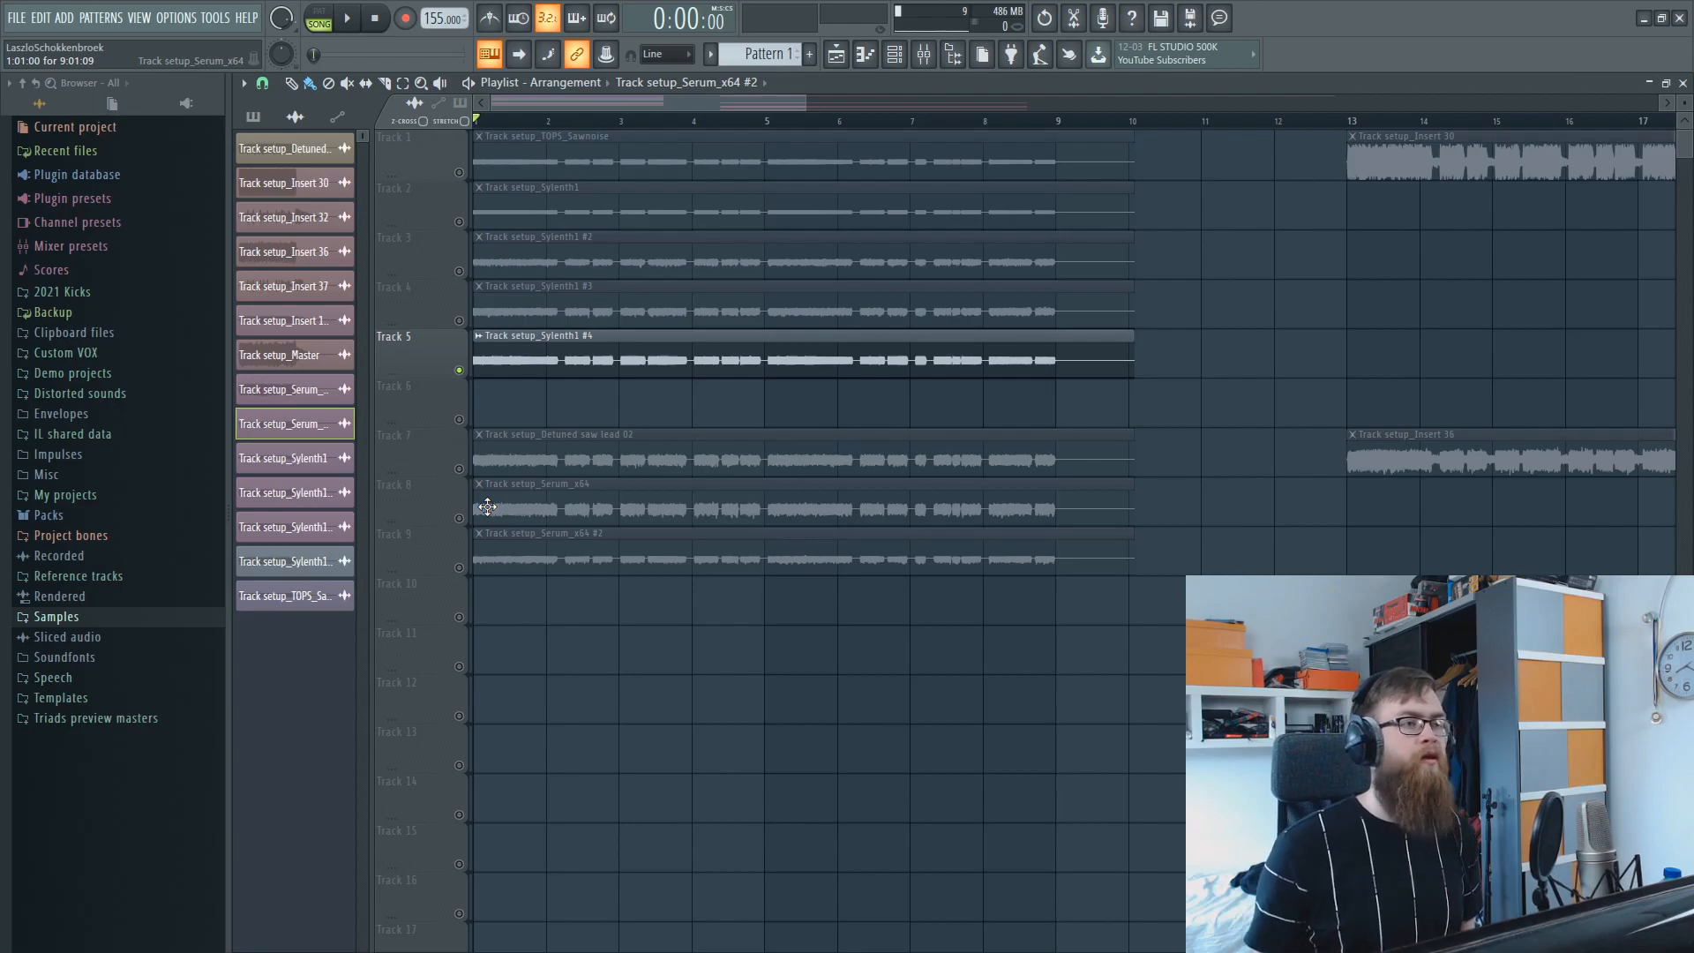
key("space")
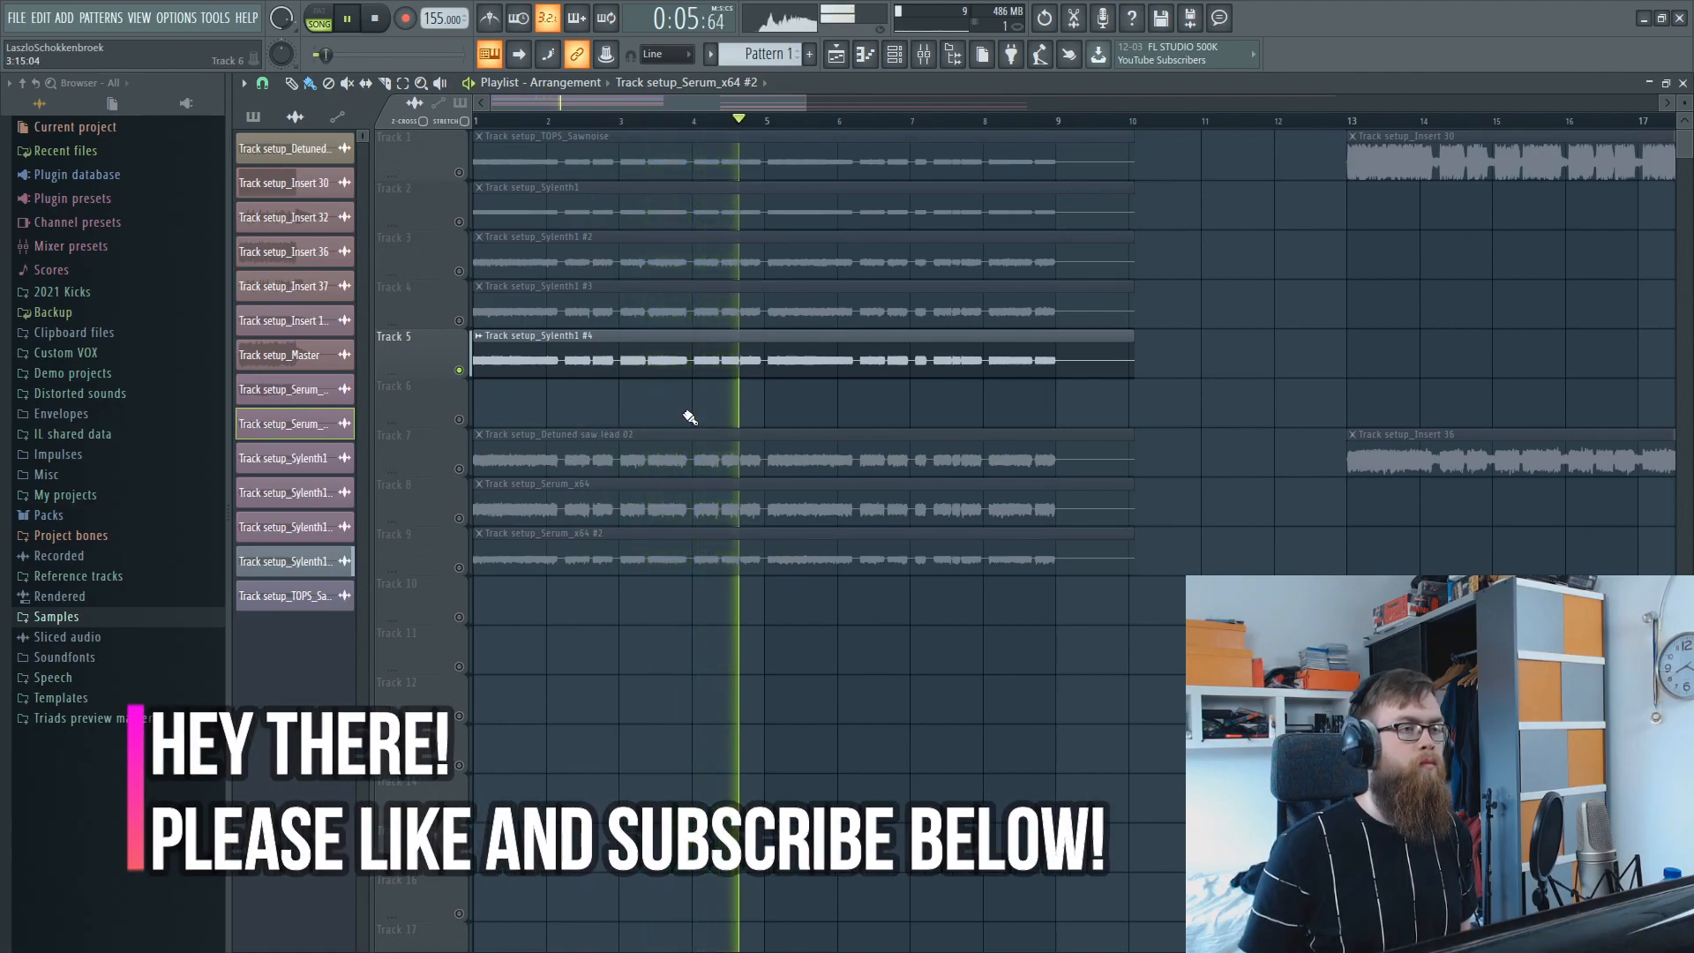
key("space")
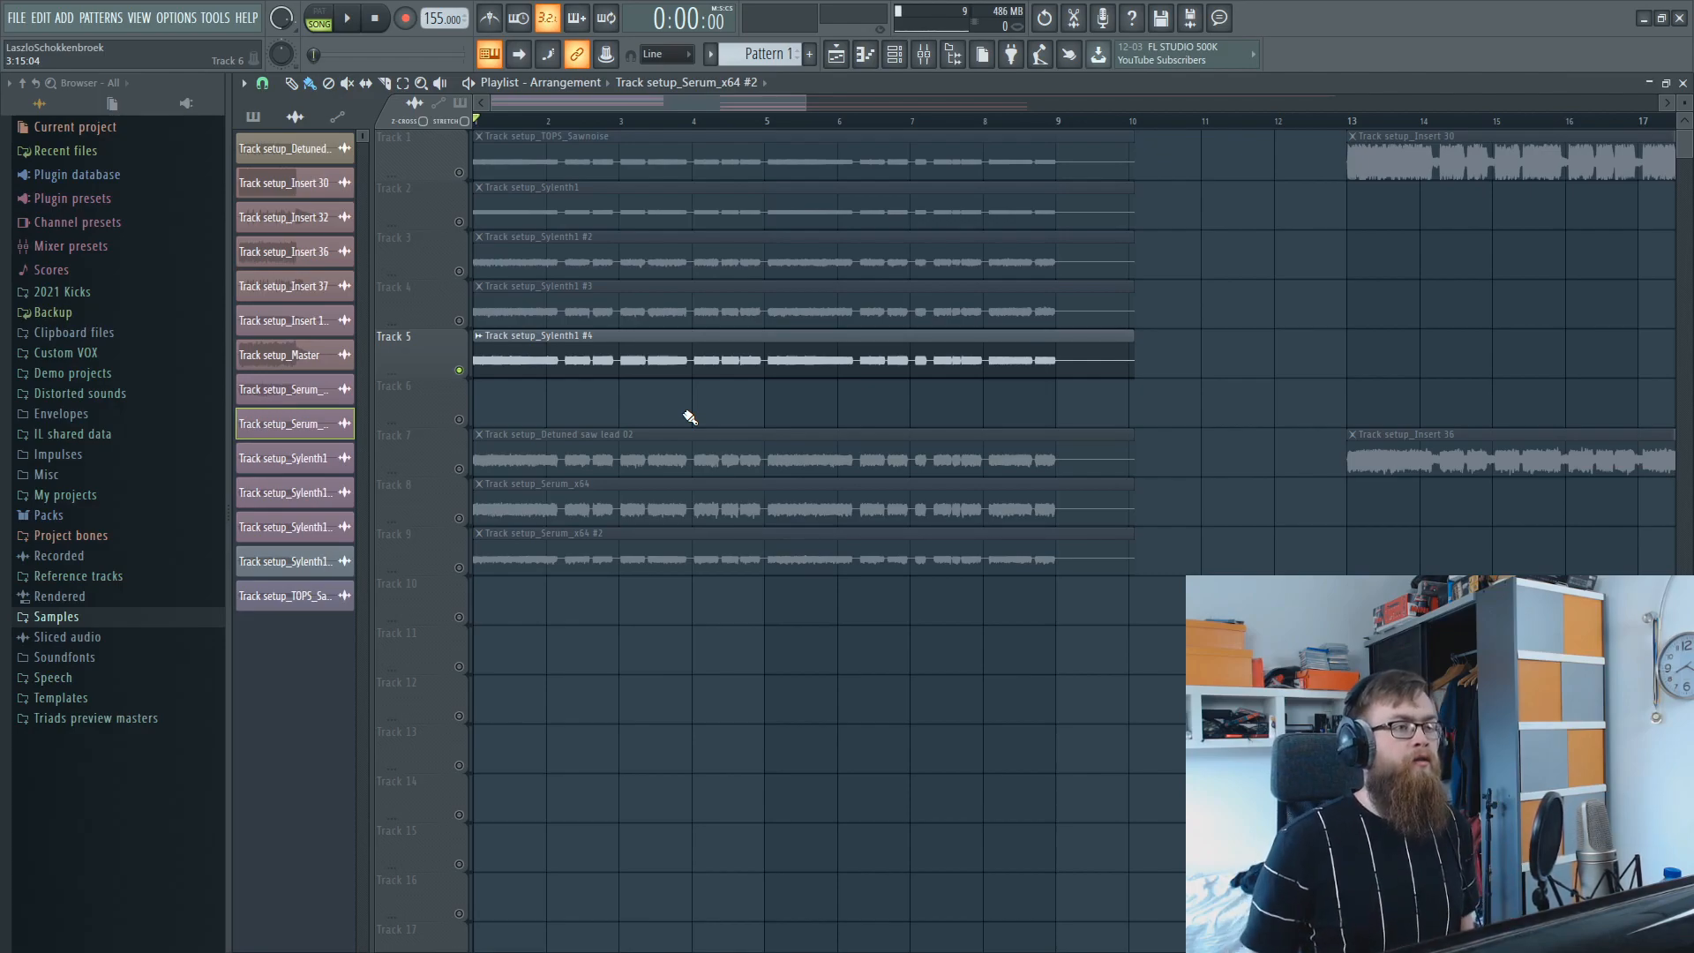
Enable Tracks 1–4 with Track 5 muted, play from the start, and bring Track 5 in during playback.
left_click(458, 222)
left_click(459, 172)
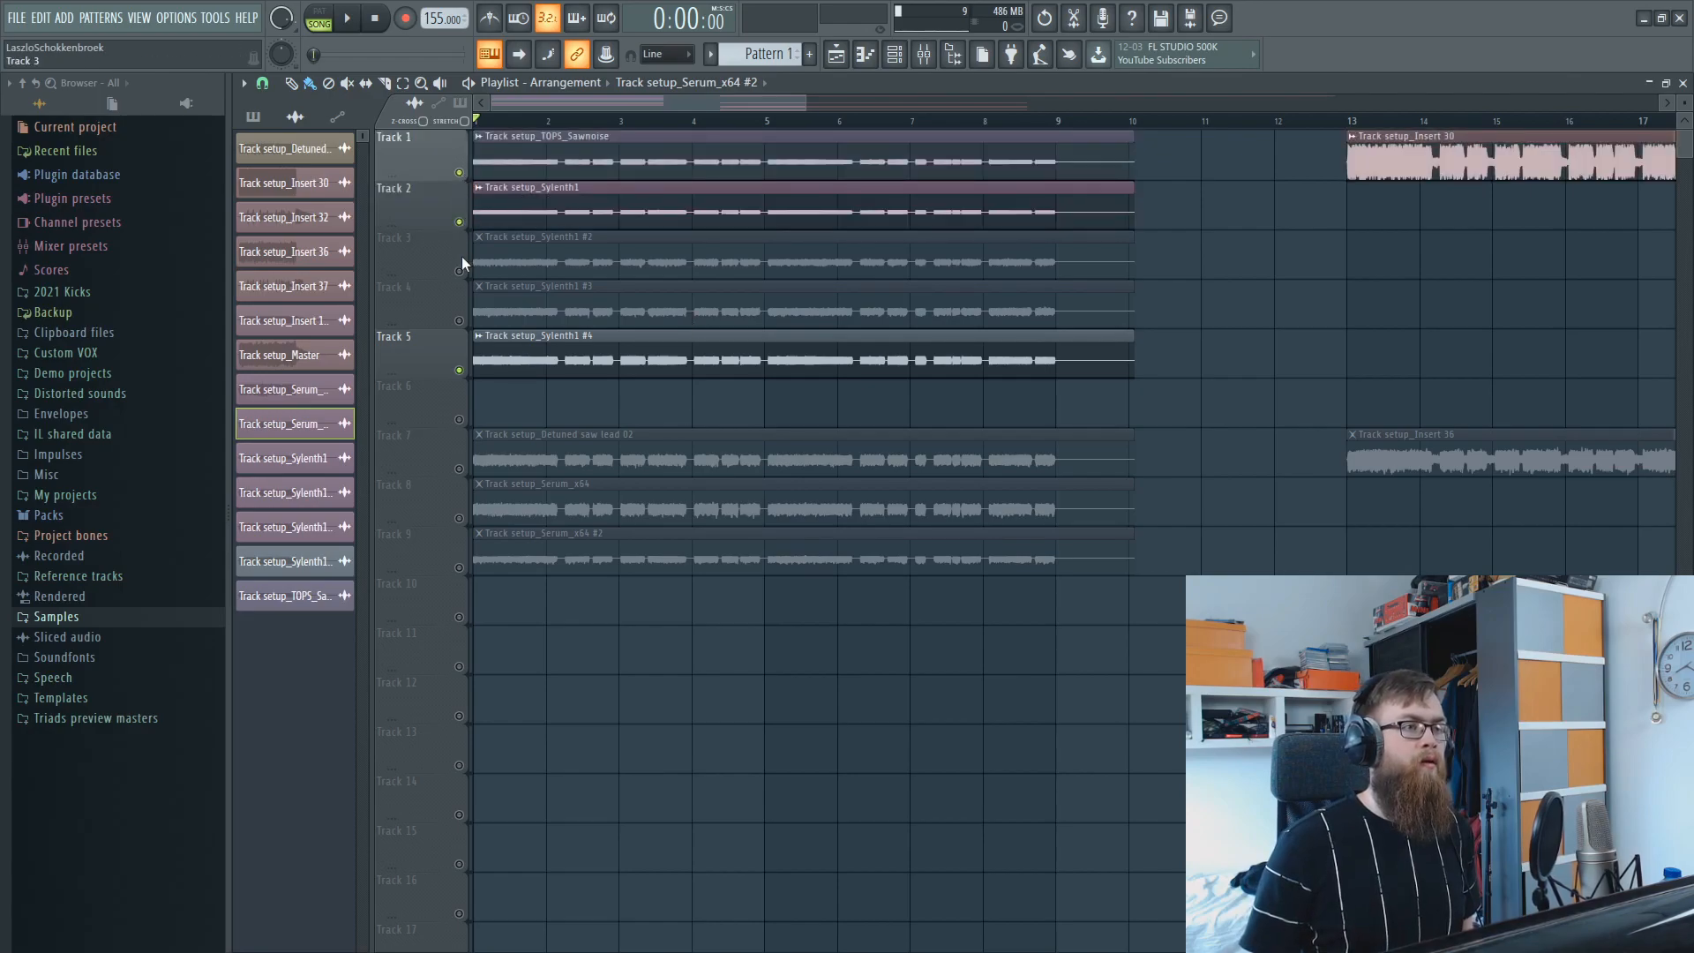
left_click(459, 271)
left_click(459, 320)
left_click(459, 370)
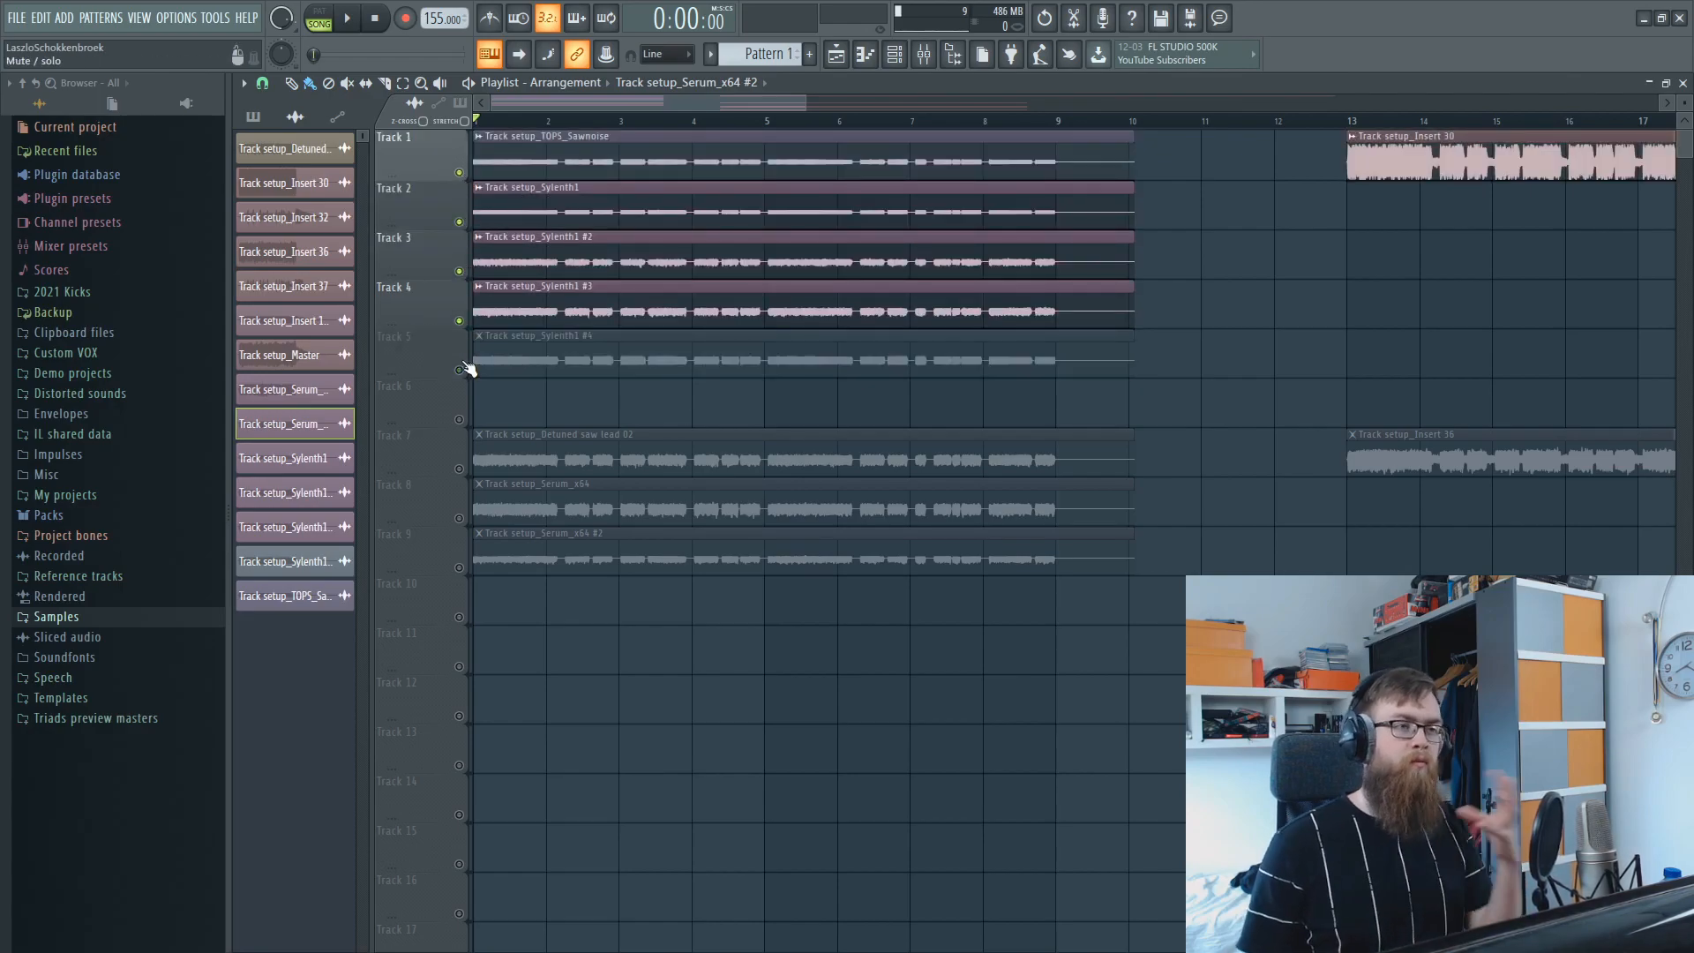
key("space")
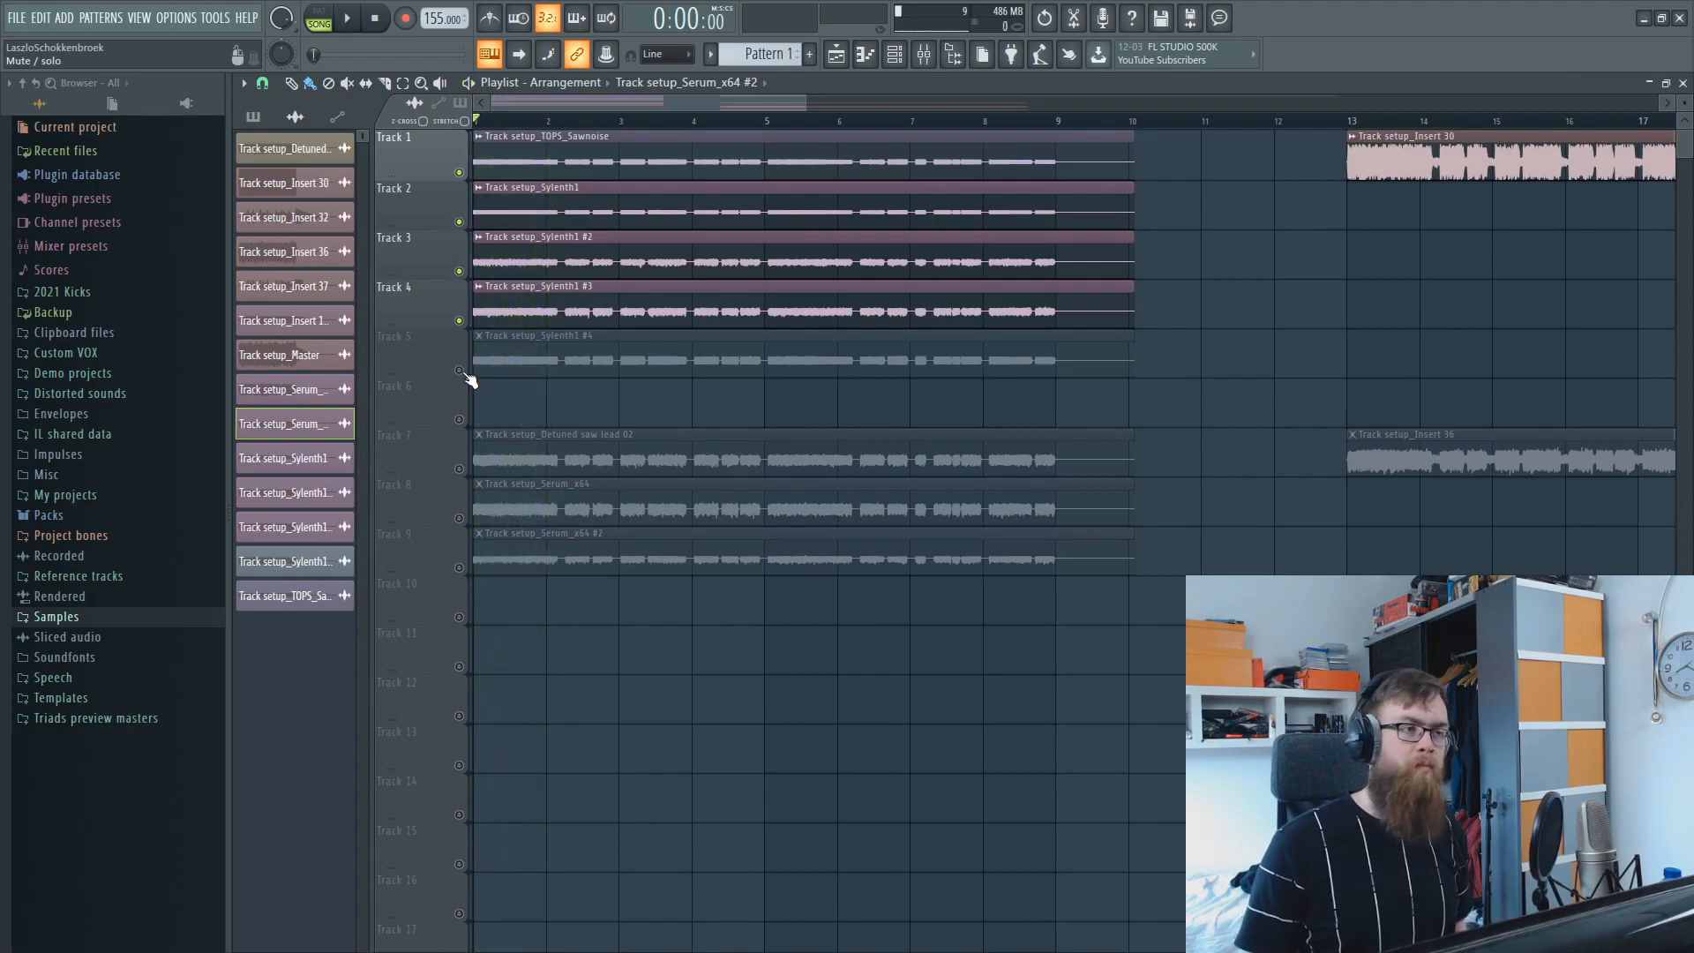
left_click(458, 369)
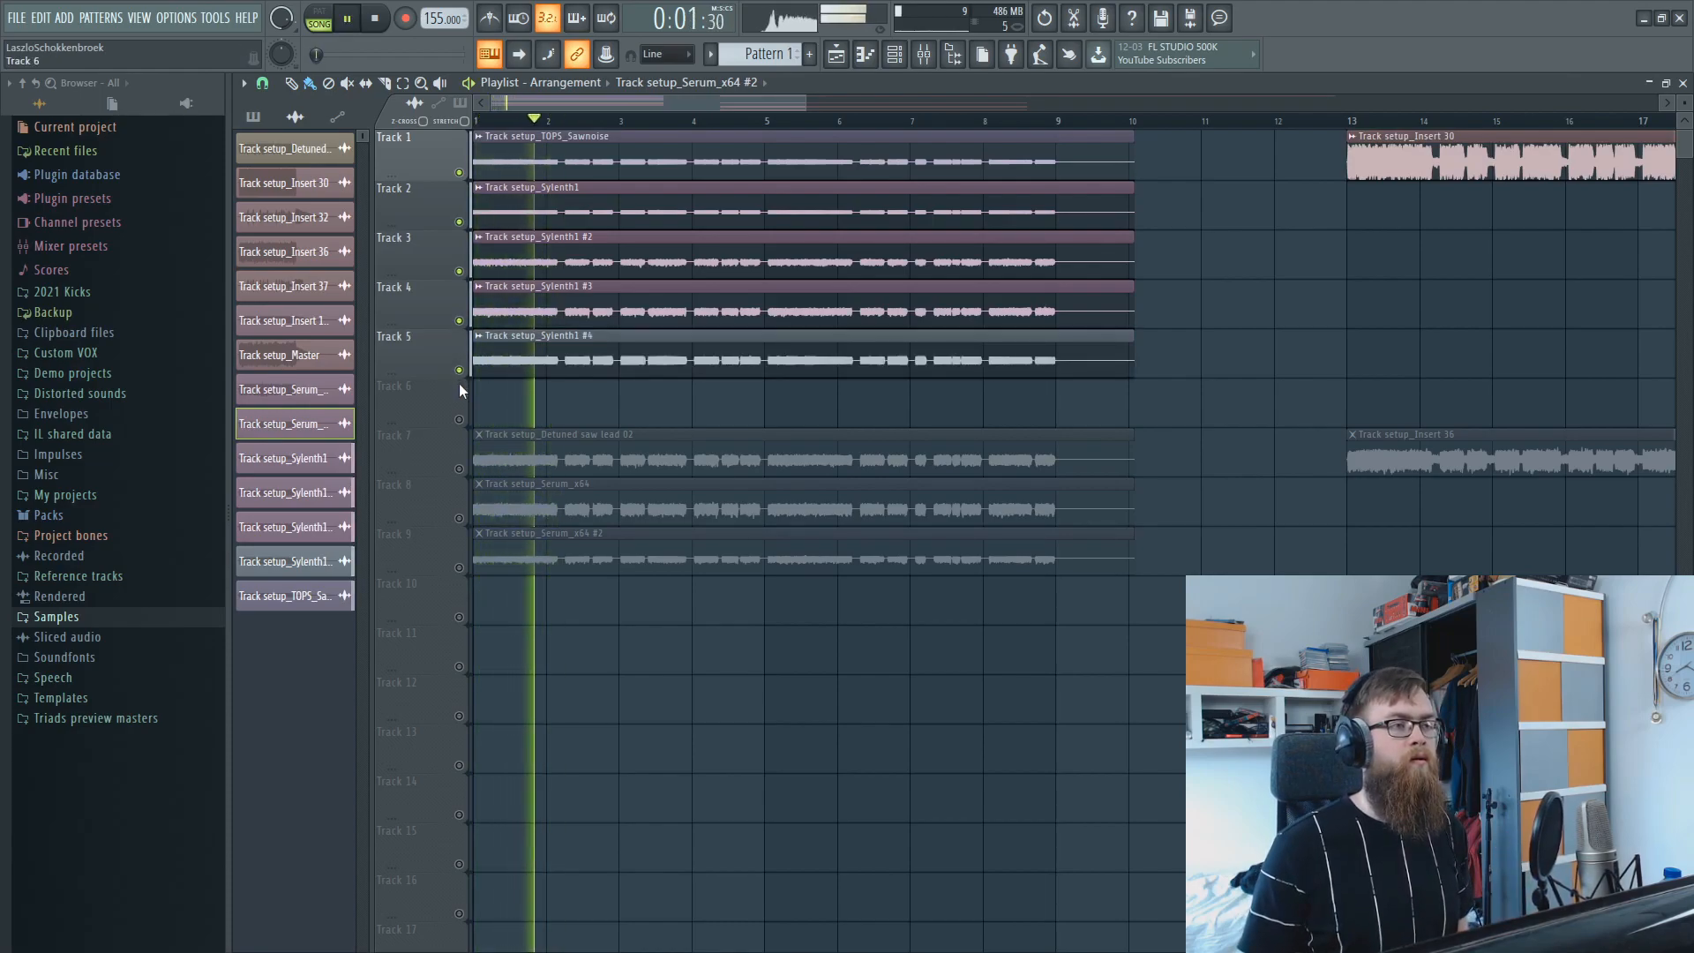
key("space")
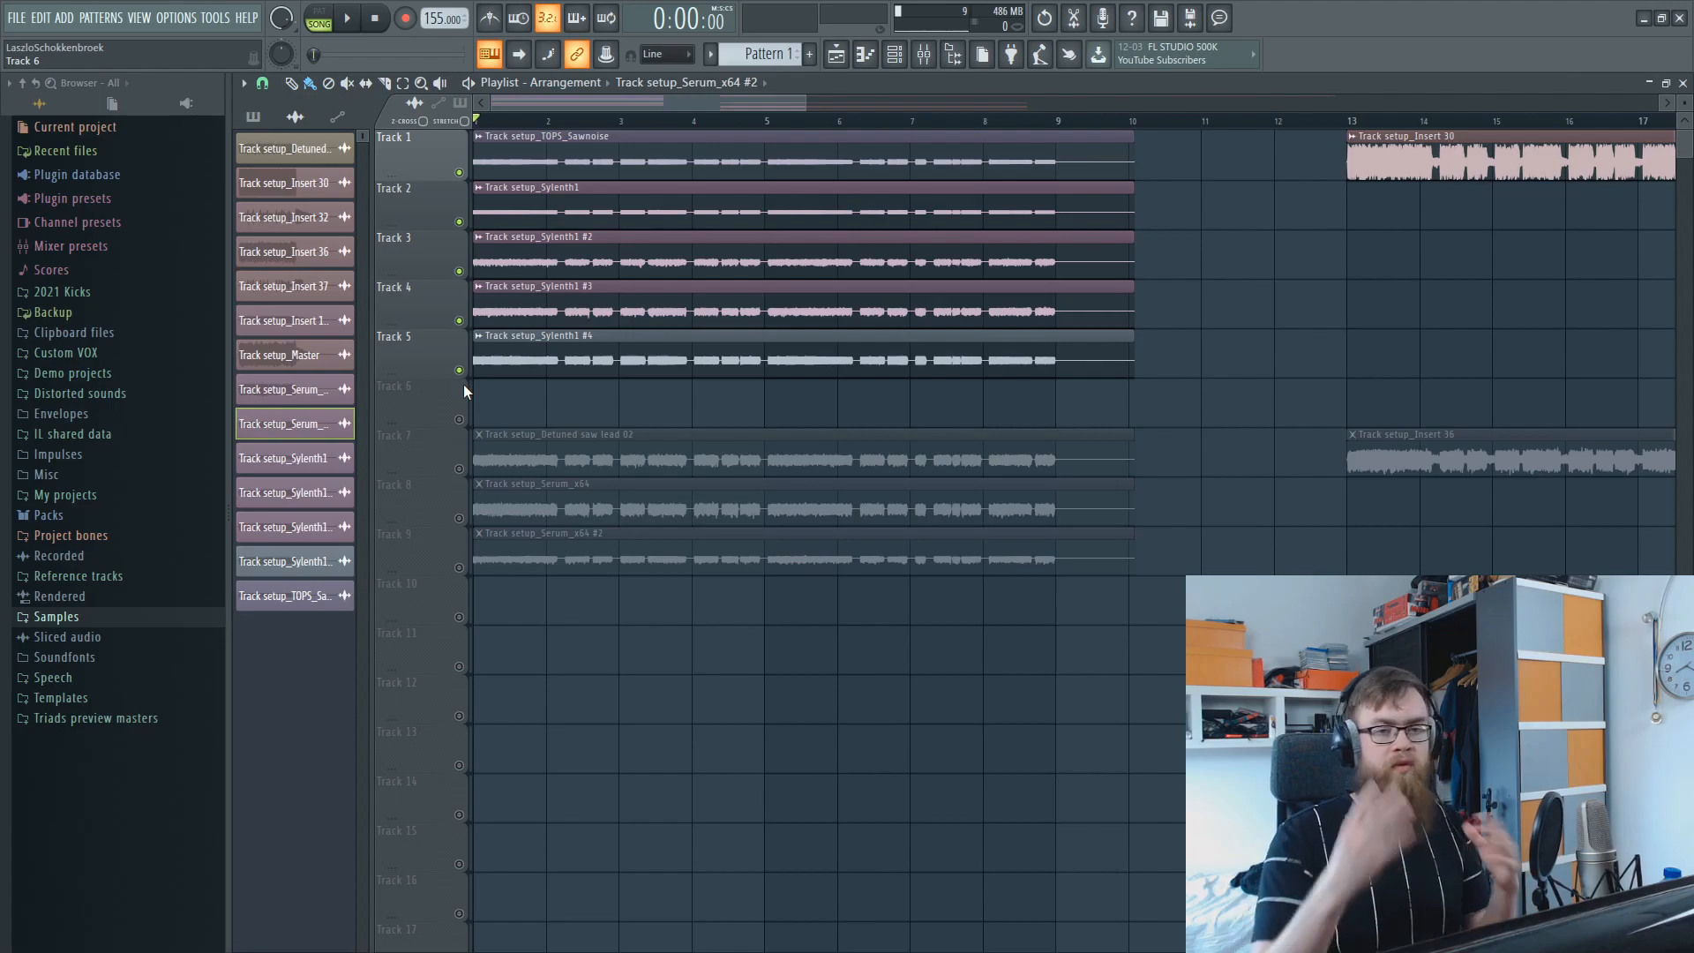
Replay Tracks 1–5 from the start, muting and re-enabling Track 5 during playback to compare the difference.
key("space")
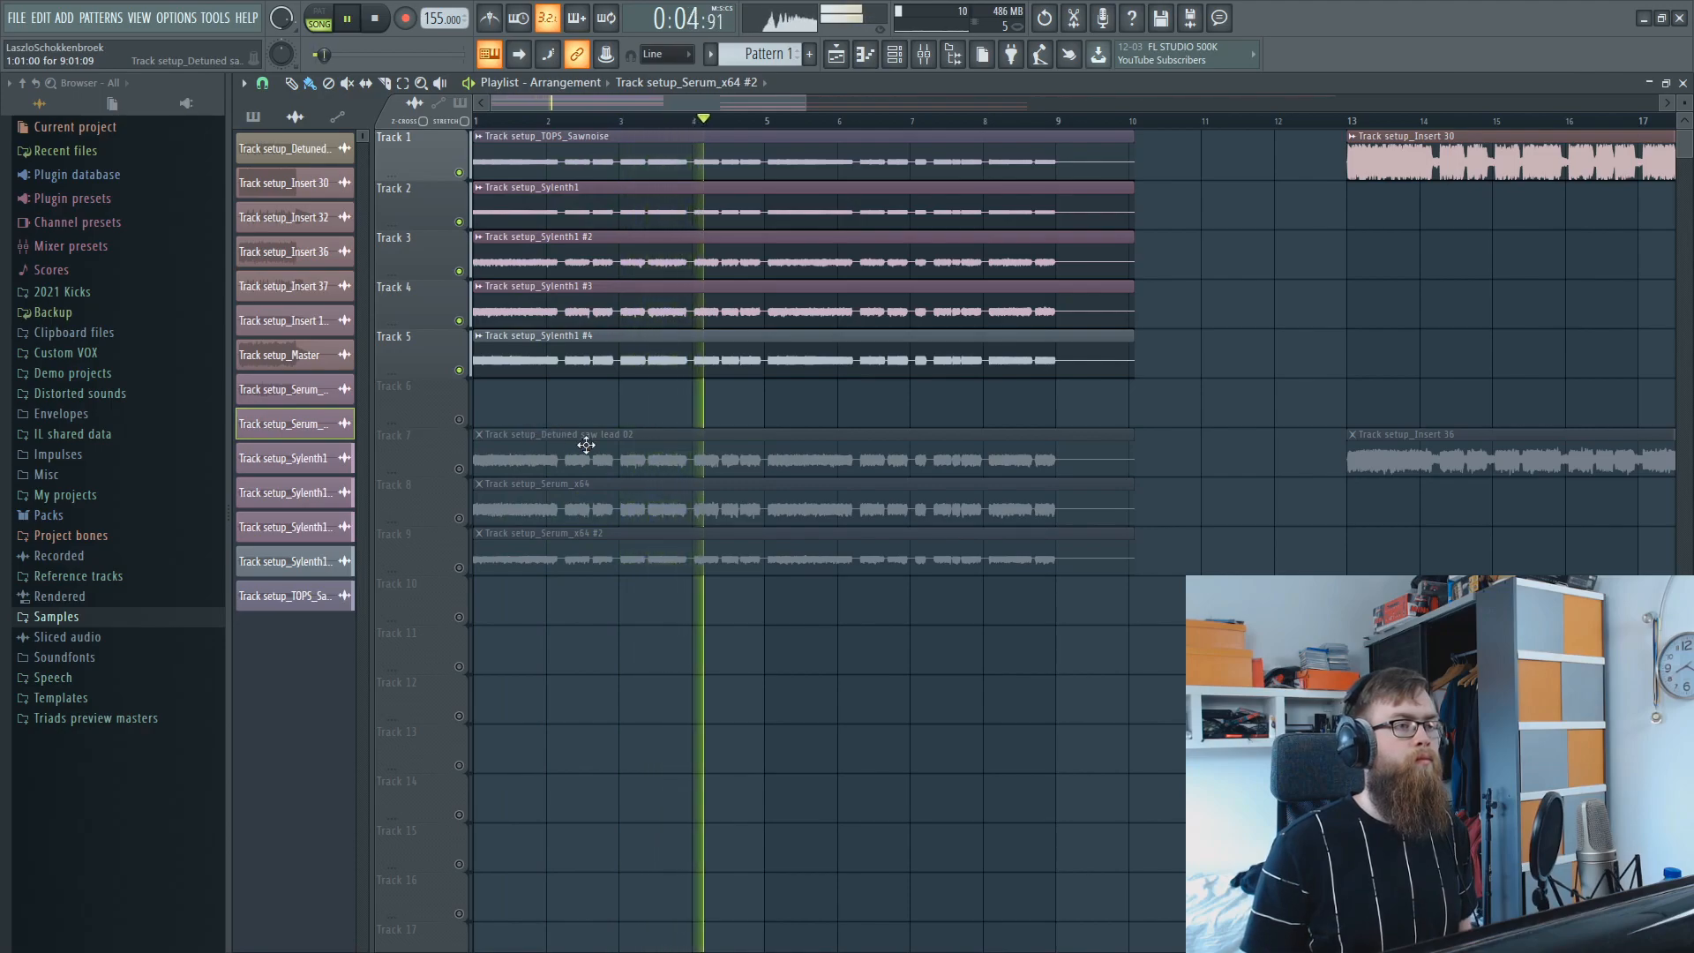
left_click(459, 370)
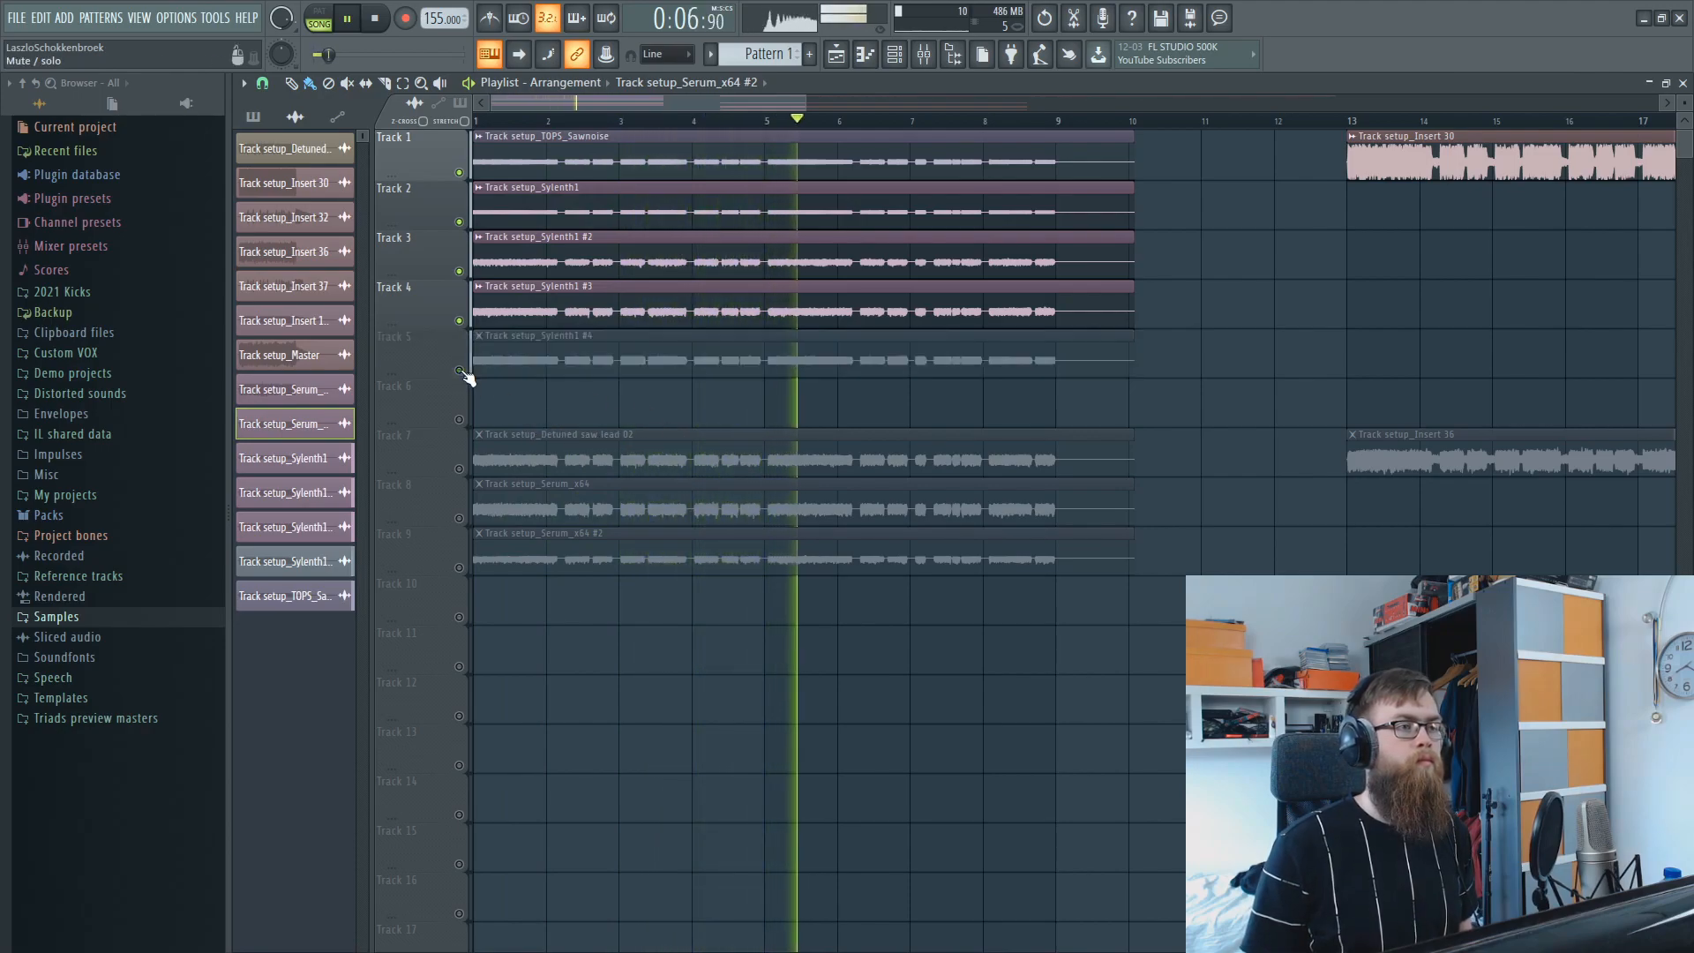
left_click(459, 370)
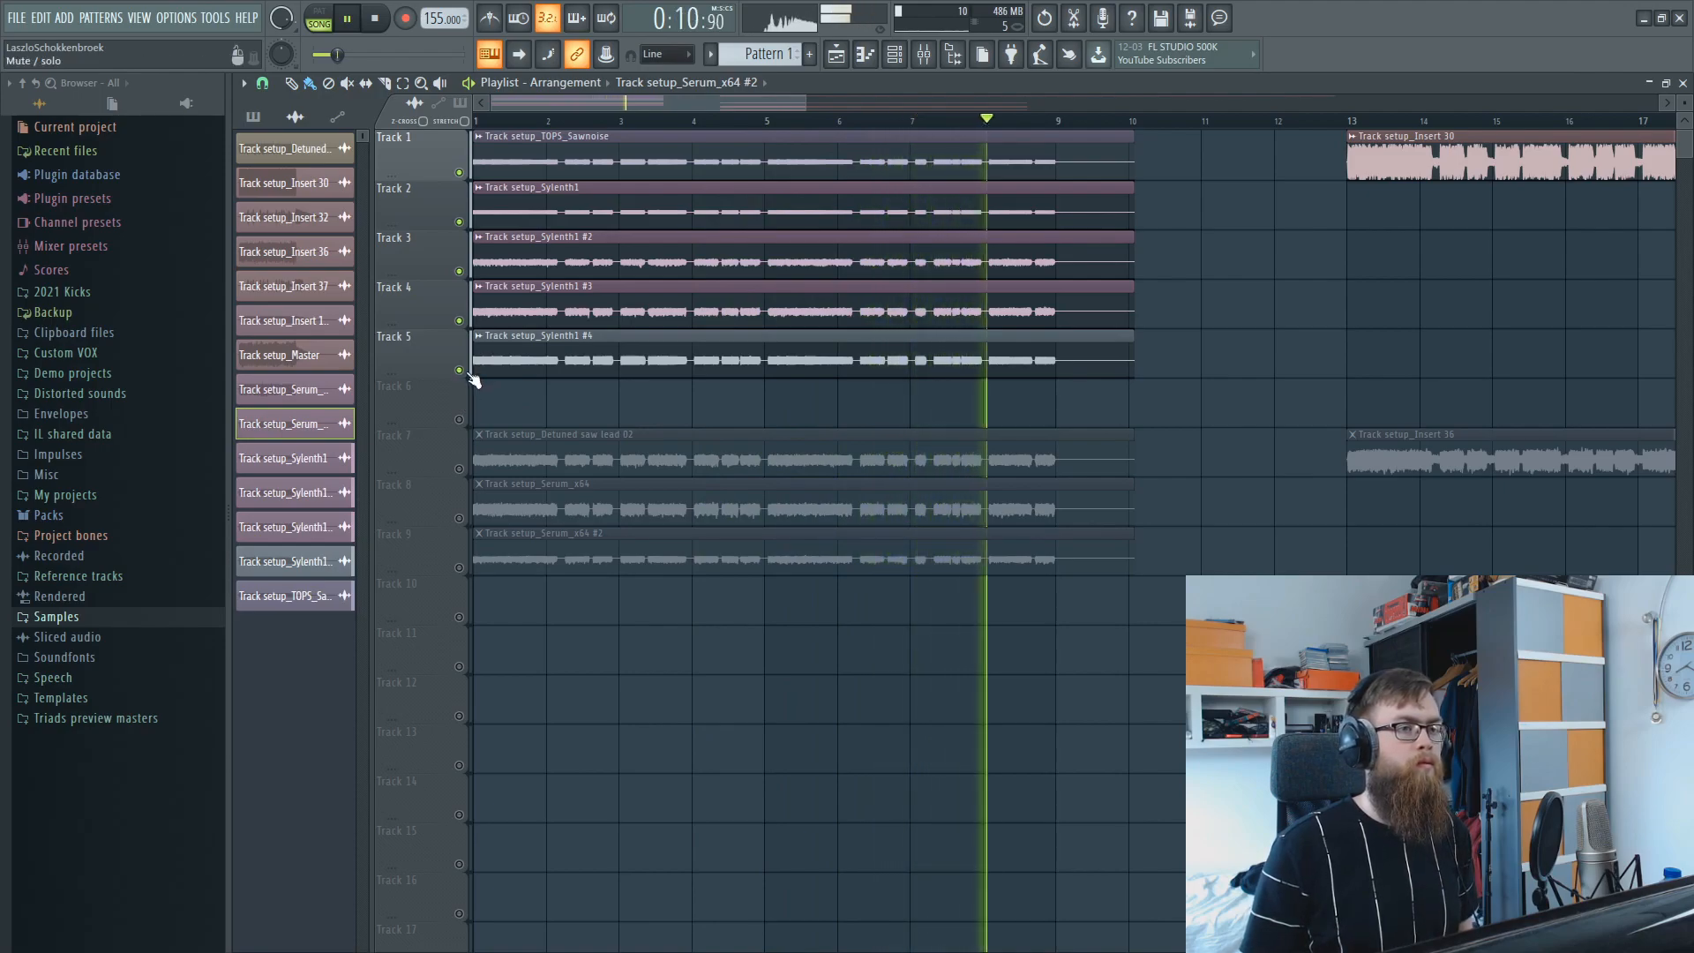
key("space")
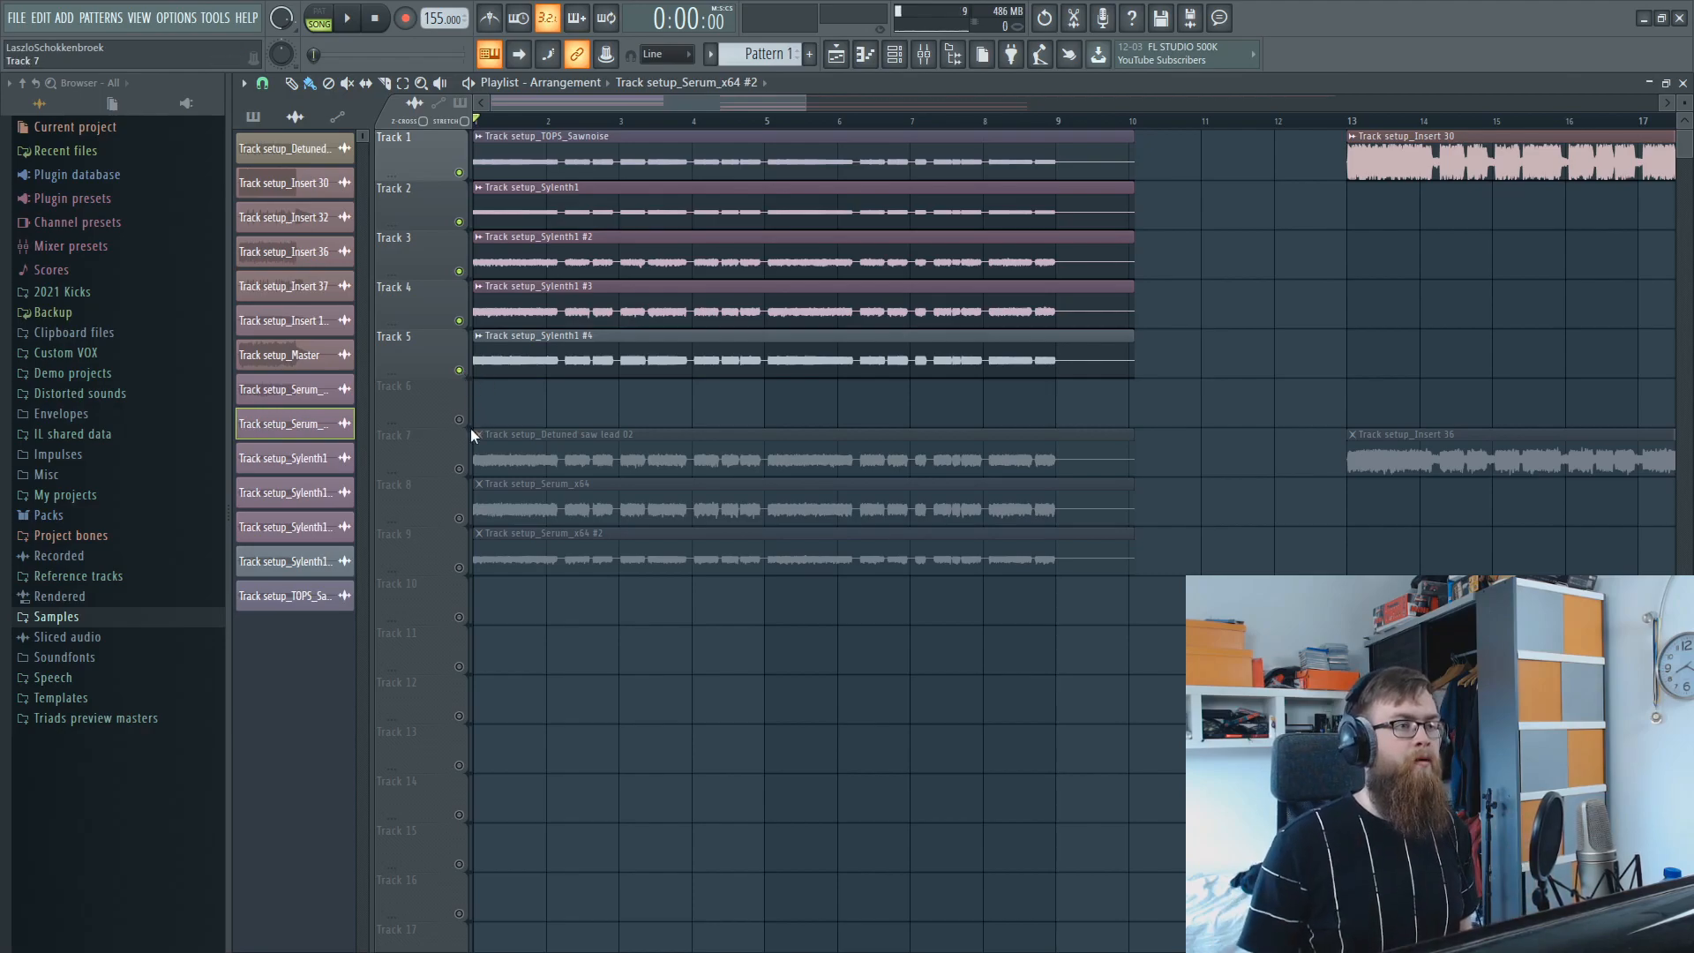
Solo Track 7 and audition its Track setup_Detuned saw lead 02 clip from the beginning.
right_click(460, 470)
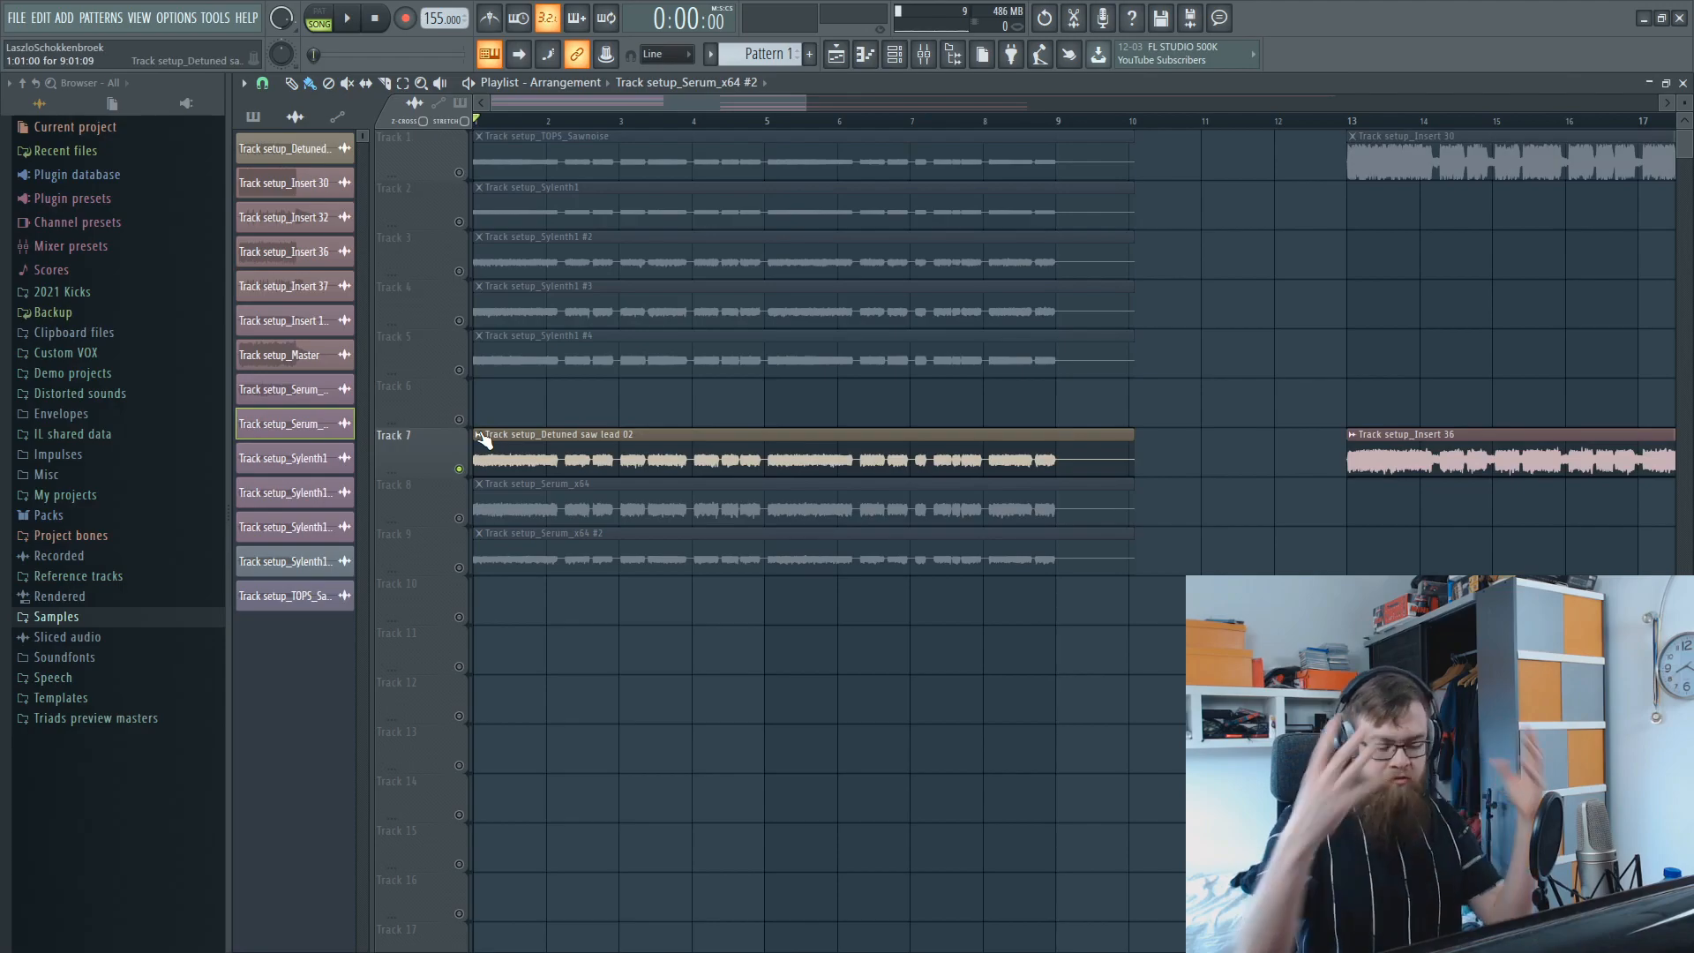
left_click_drag(915, 616, 638, 426)
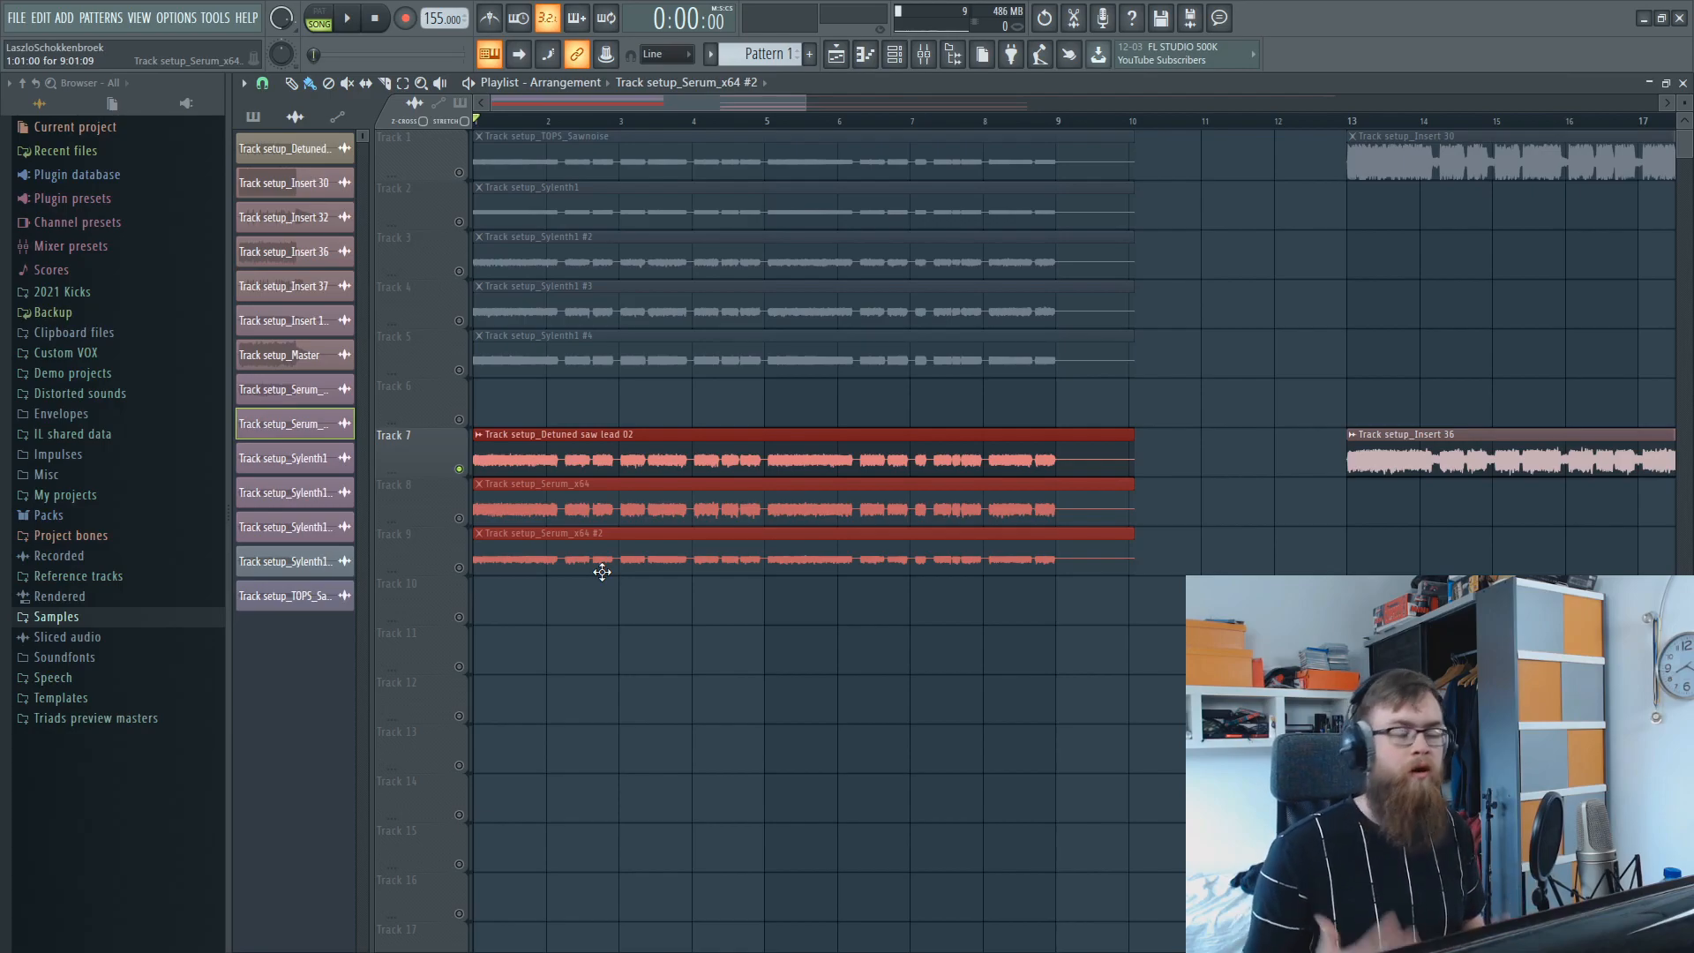
left_click(765, 602, "ctrl")
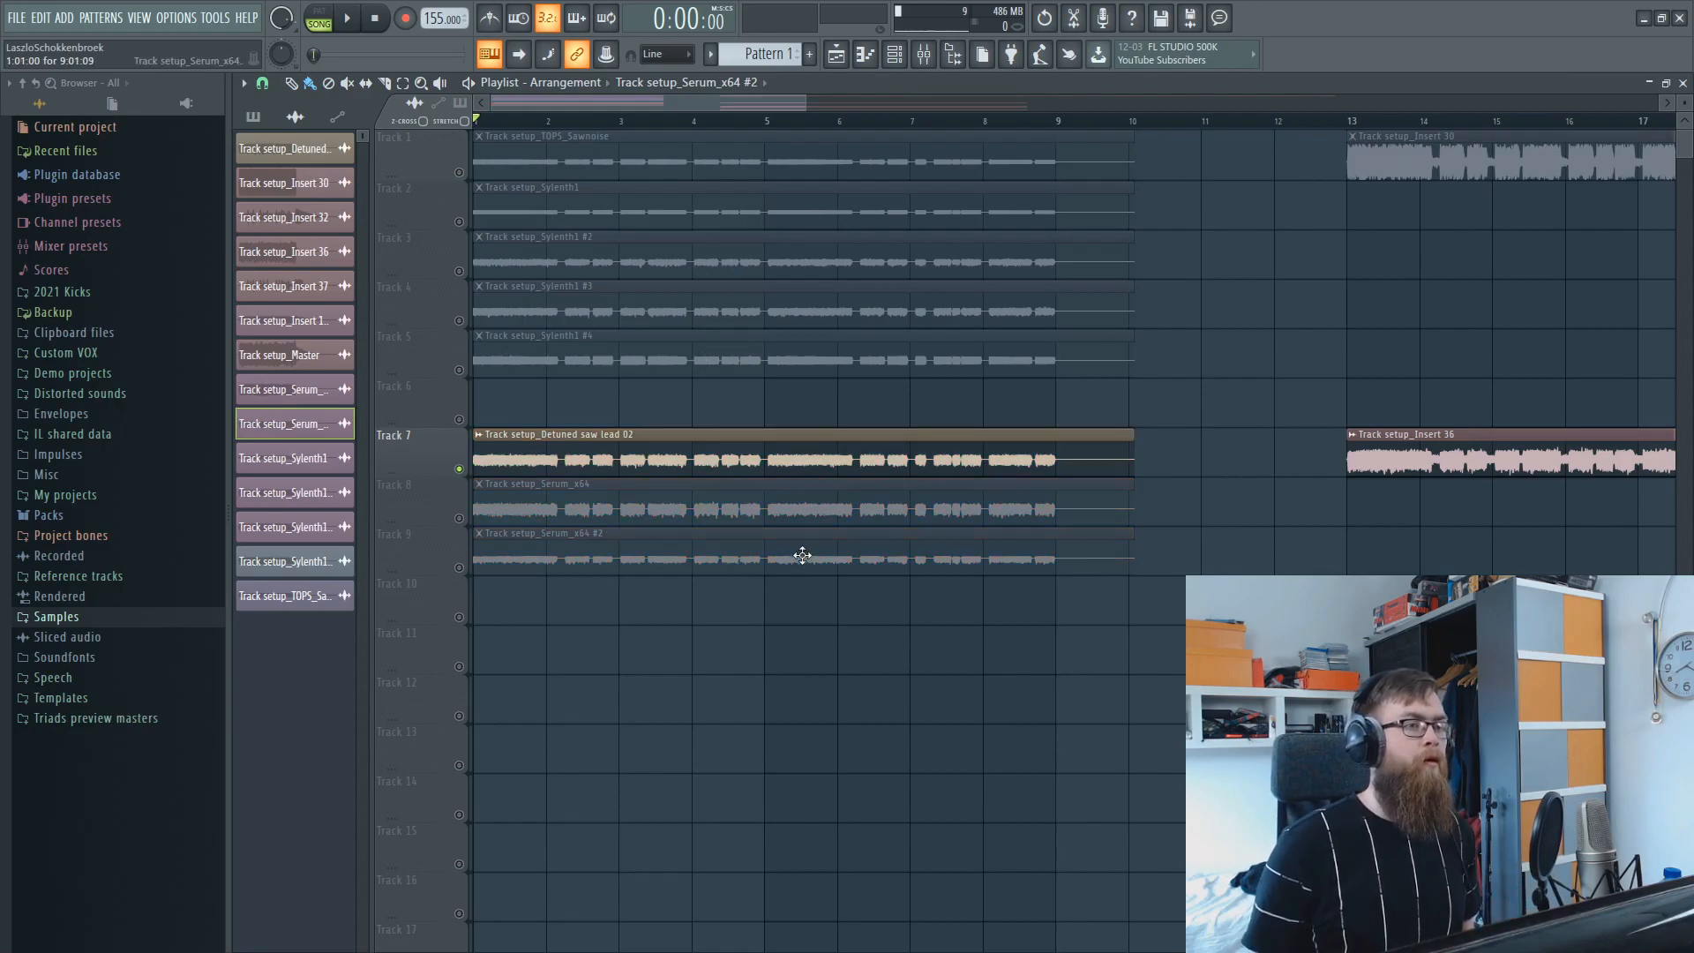
left_click_drag(541, 420, 643, 413)
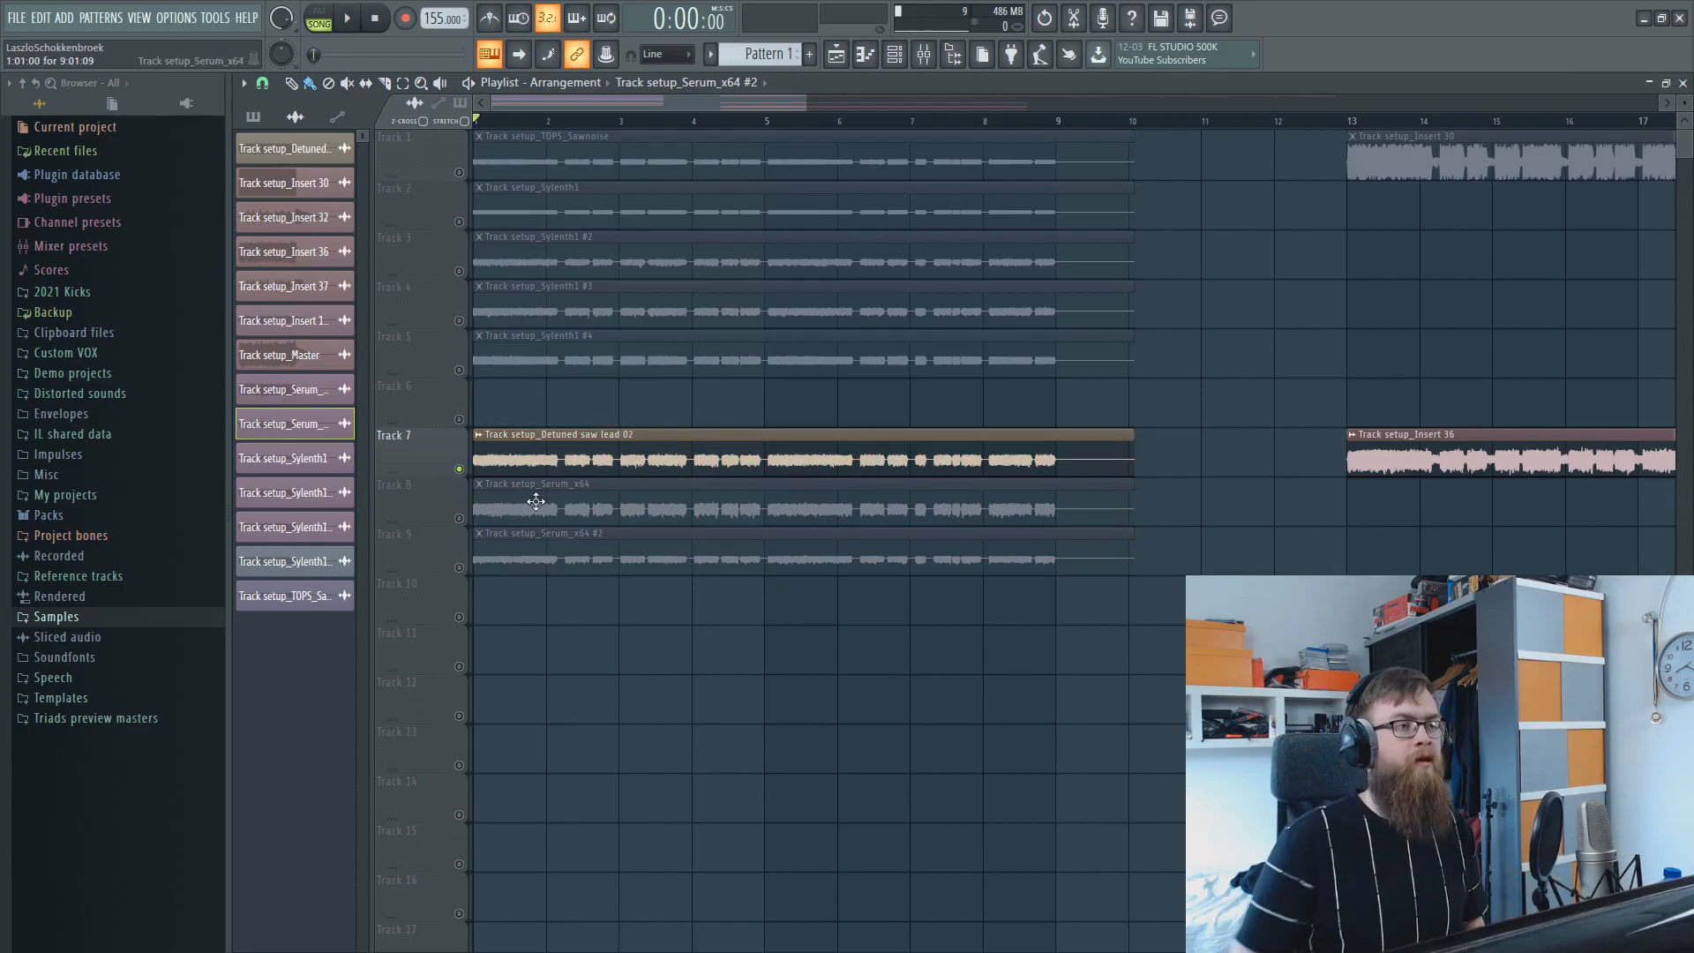
key("space")
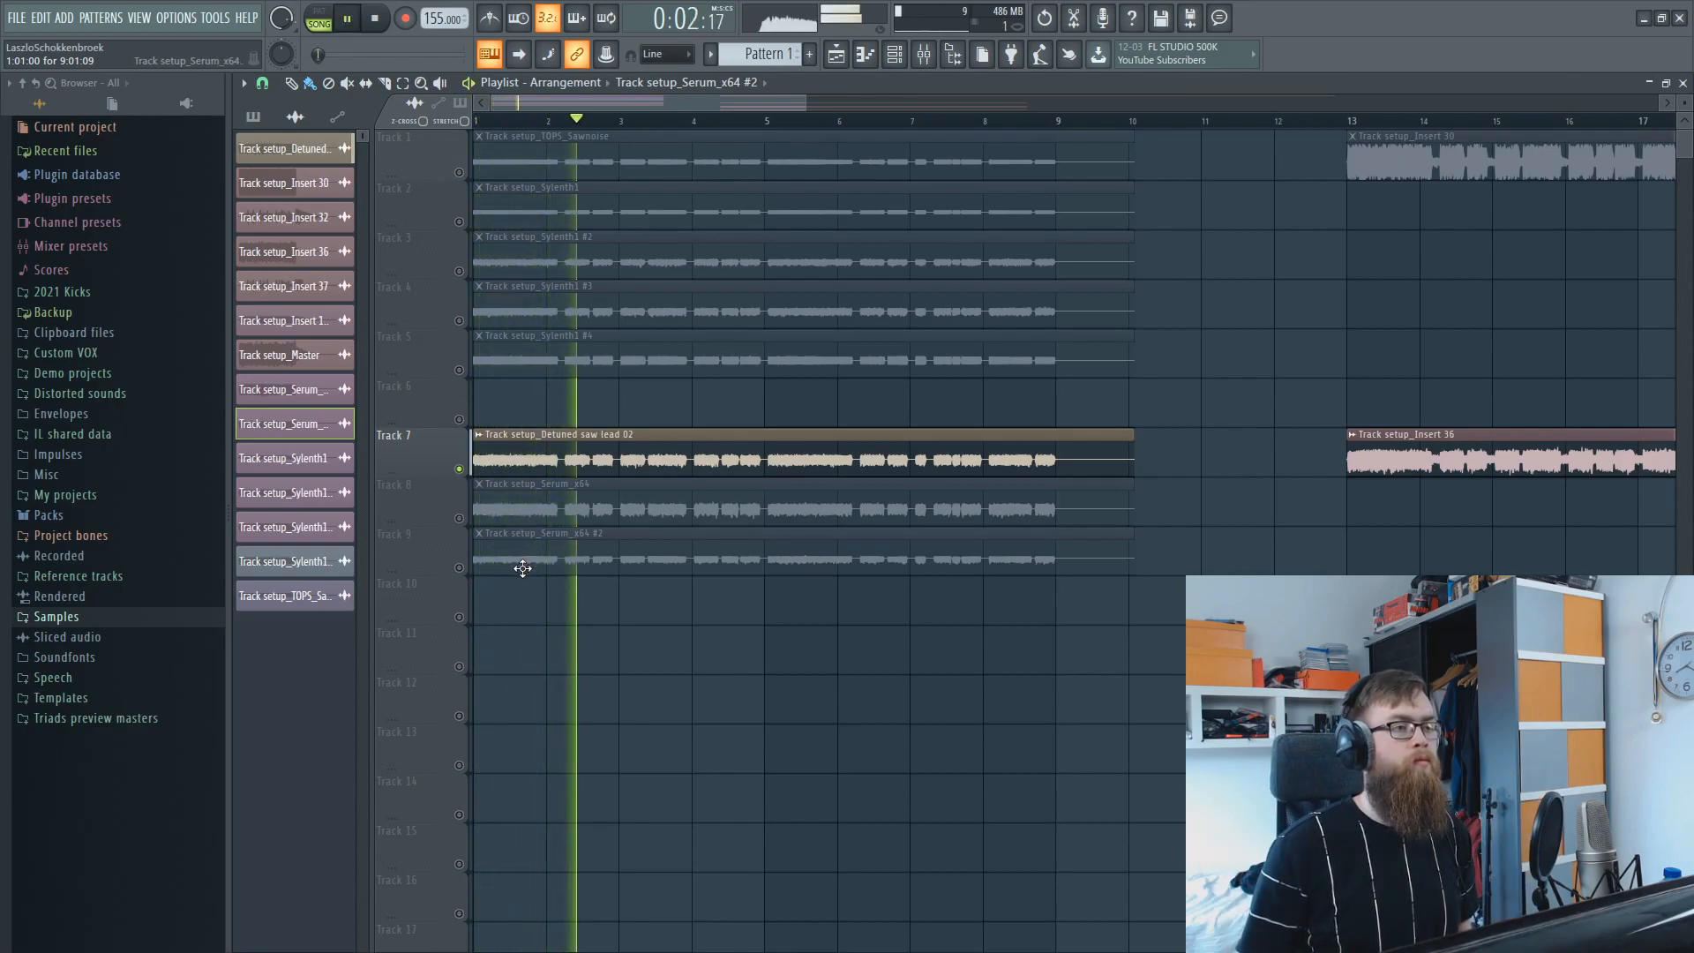
key("space")
Unsolo Track 7, mute Tracks 8 and 9, and listen to Tracks 1–5 together with Track 7.
left_click(459, 468, "ctrl")
left_click(459, 518)
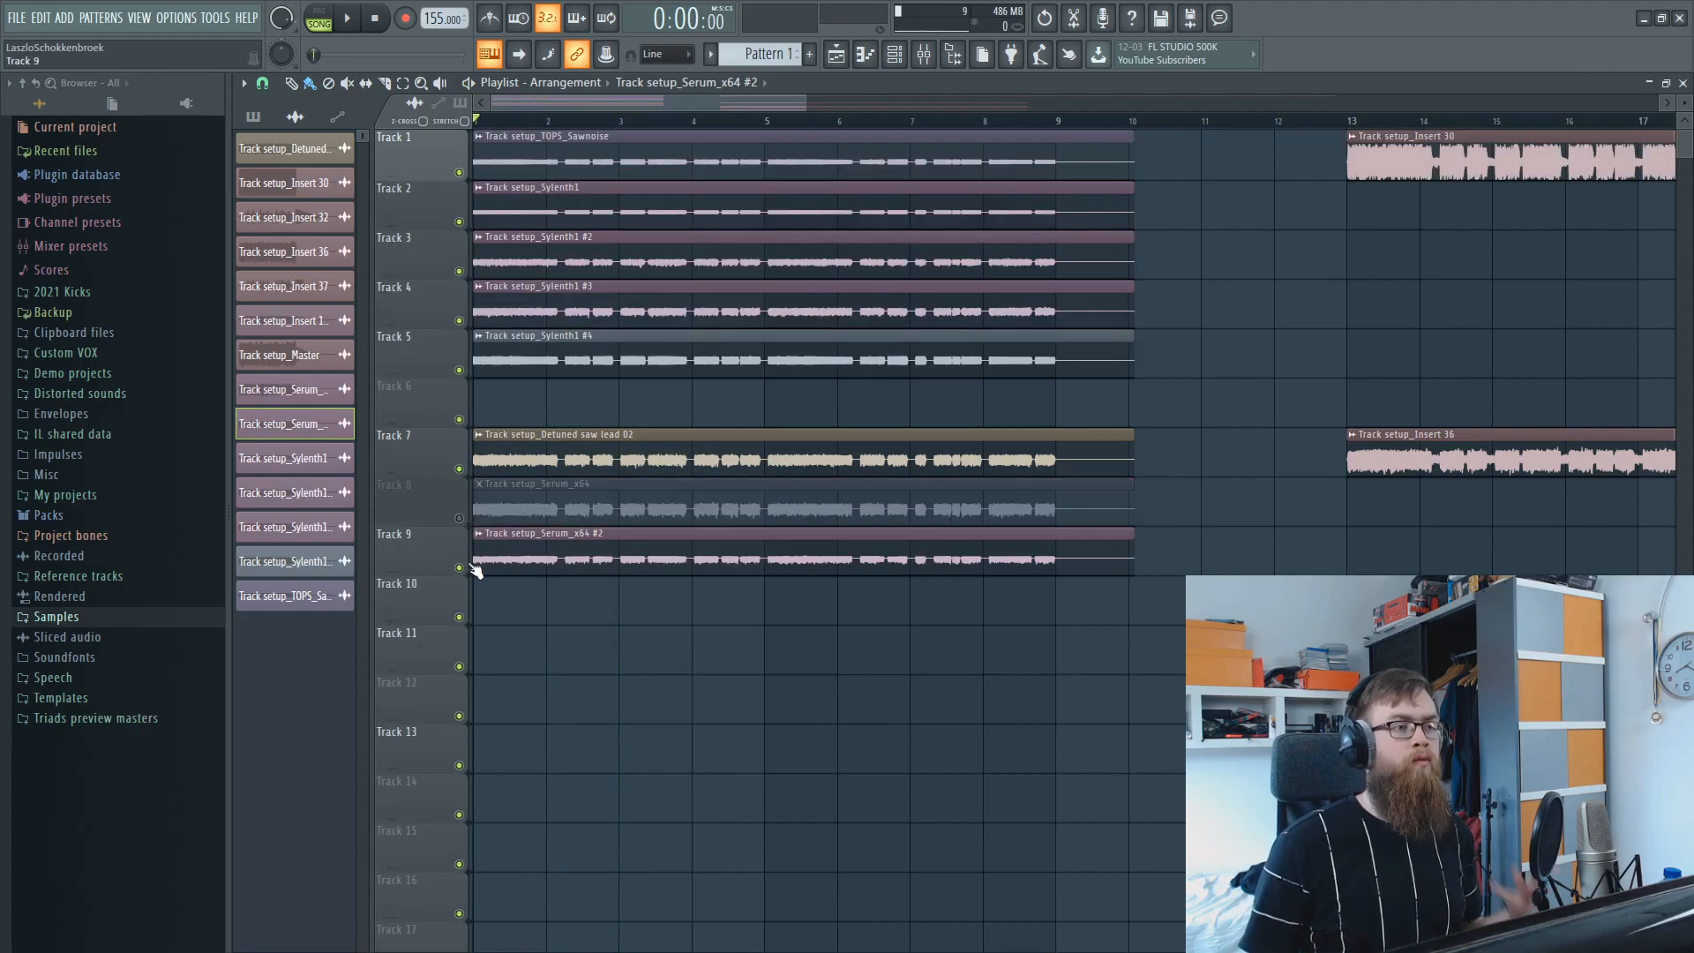
left_click(459, 568)
key("space")
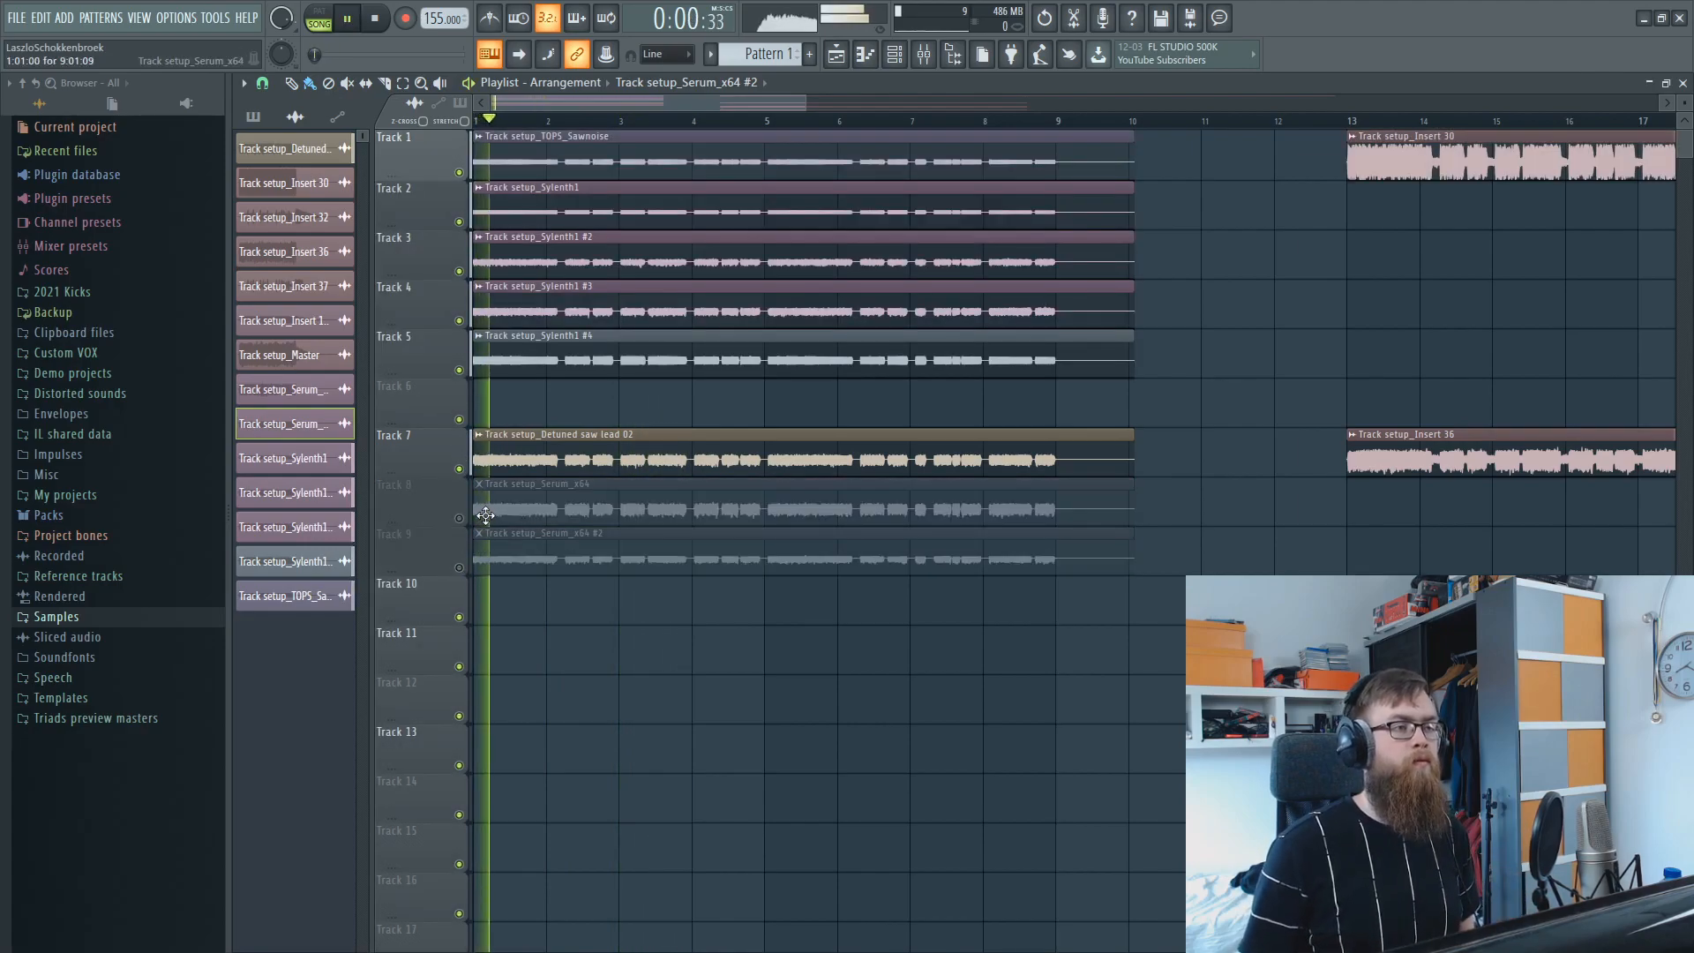
key("space")
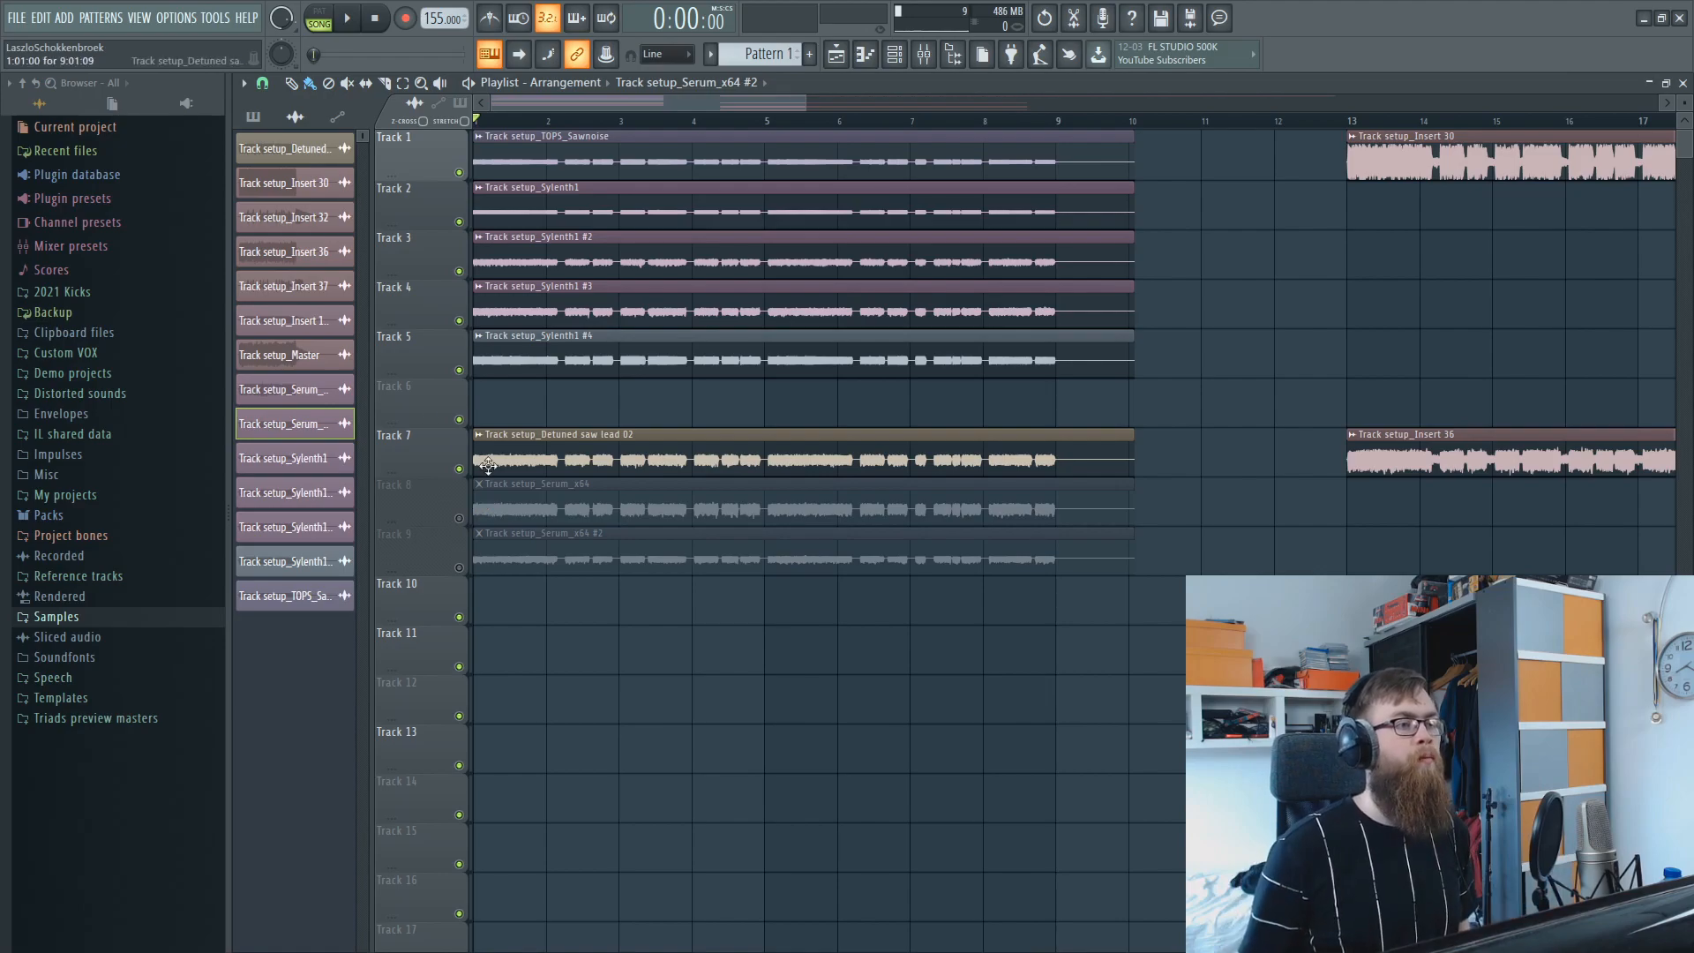
Solo Track 8 and audition its Track setup_Serum_x64 clip from the beginning.
left_click(459, 517, "ctrl")
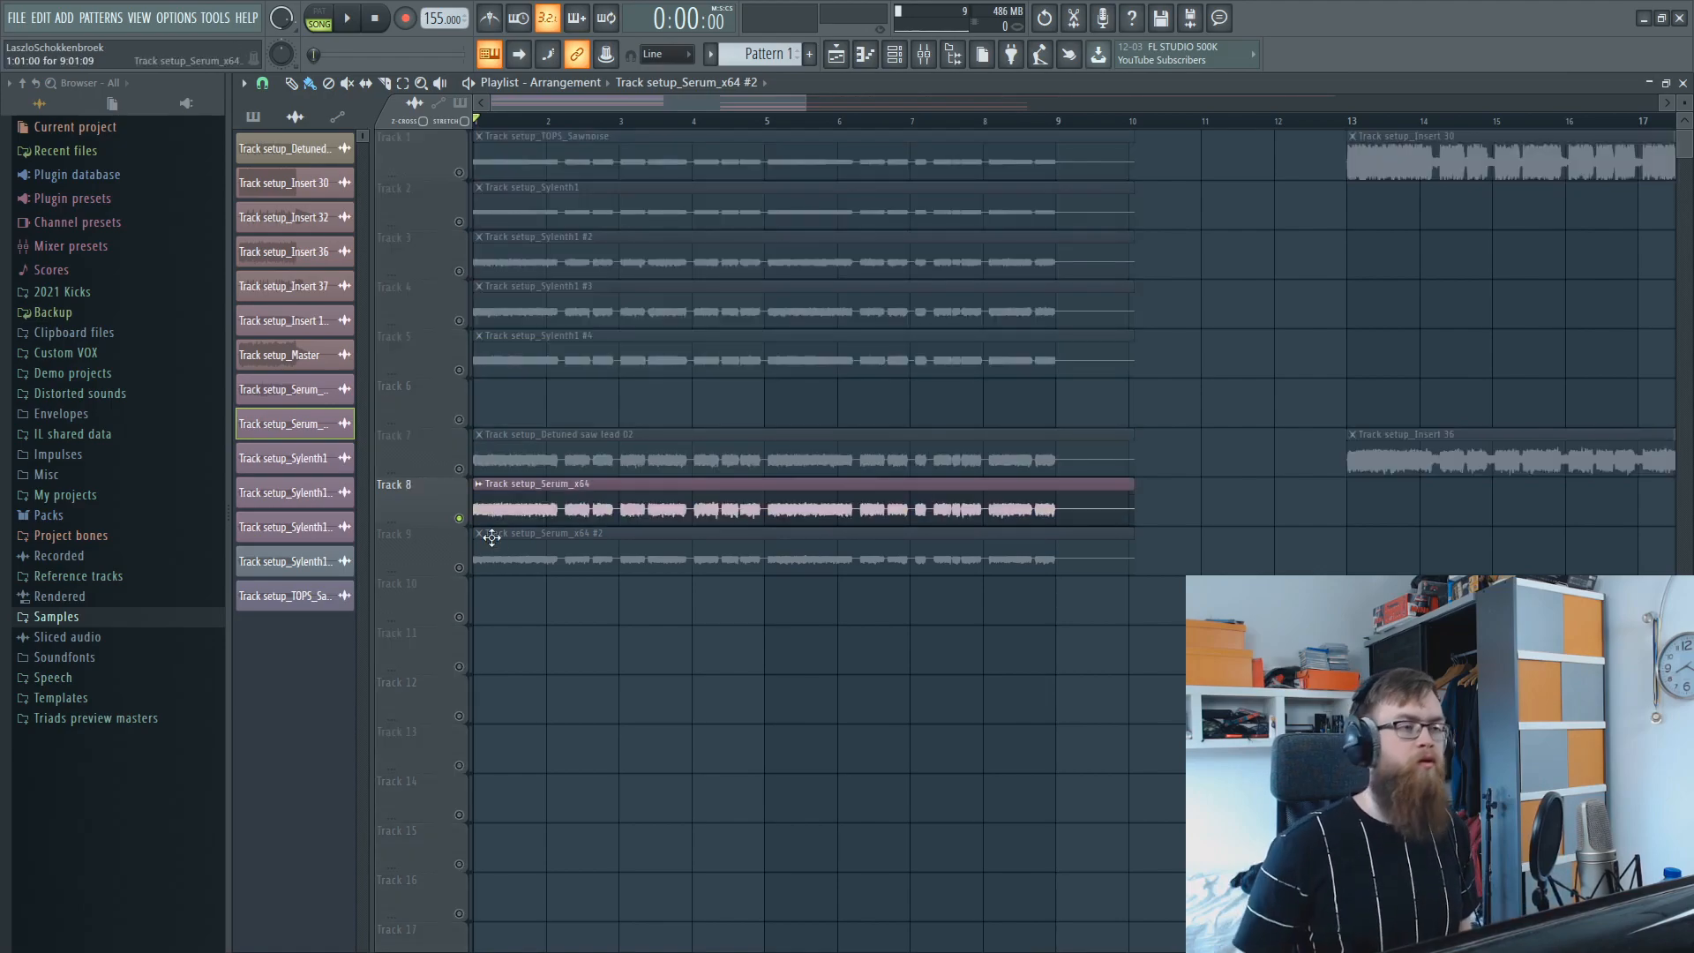
key("space")
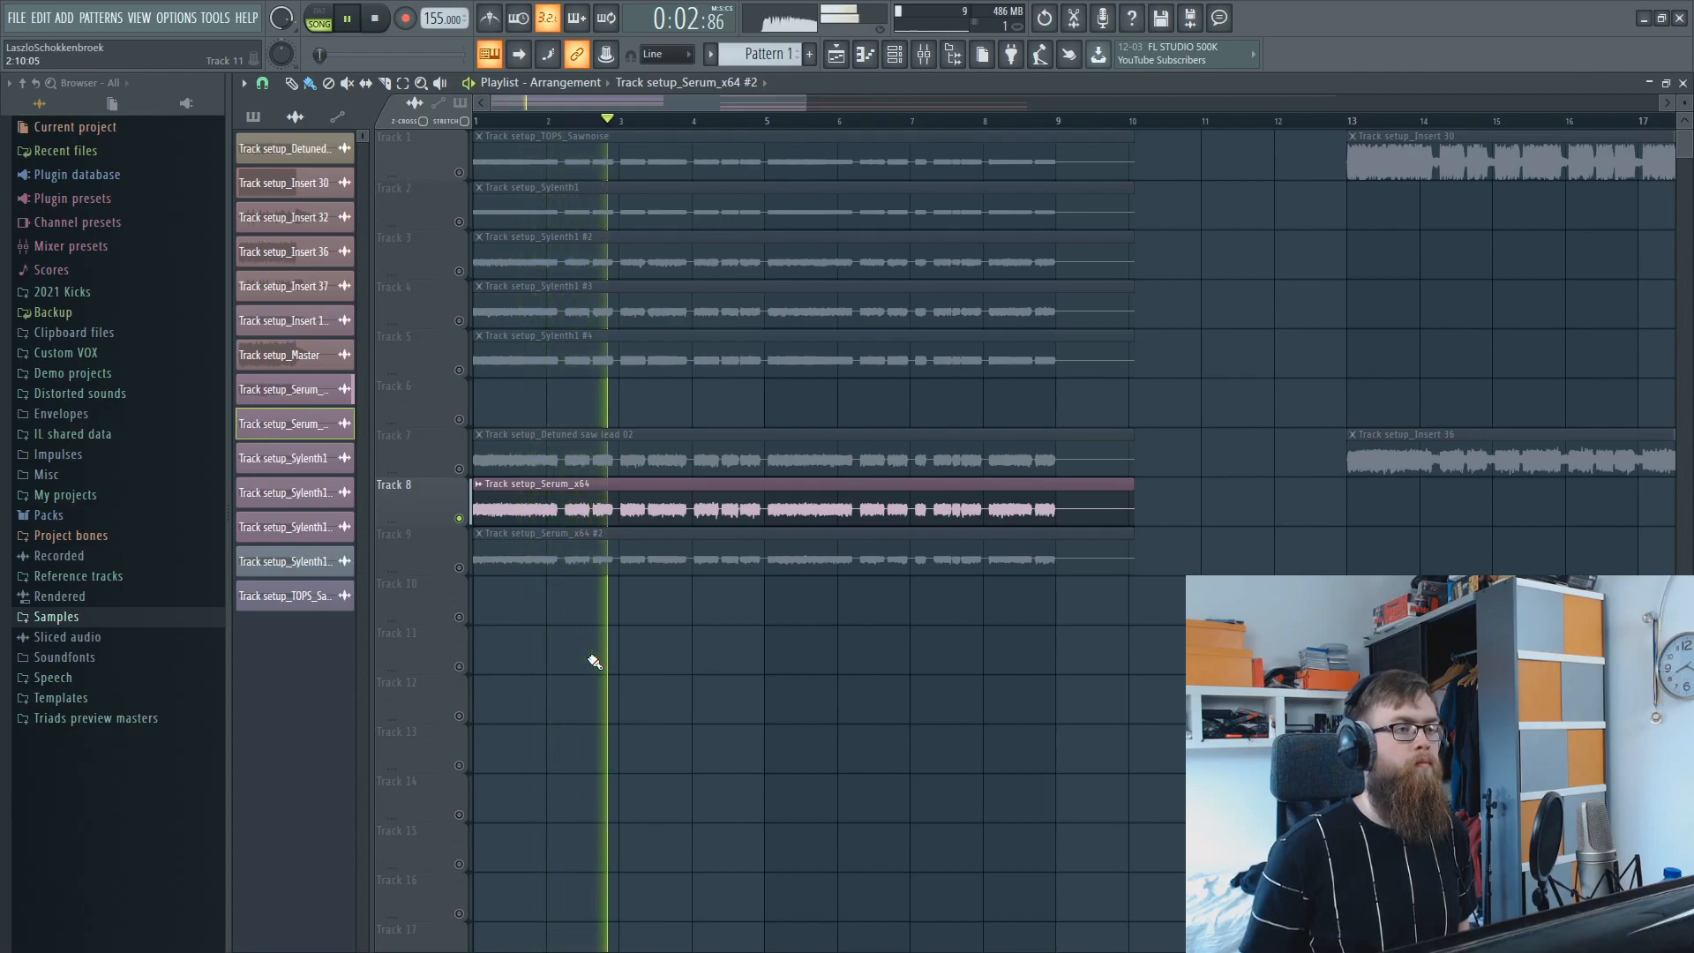
key("space")
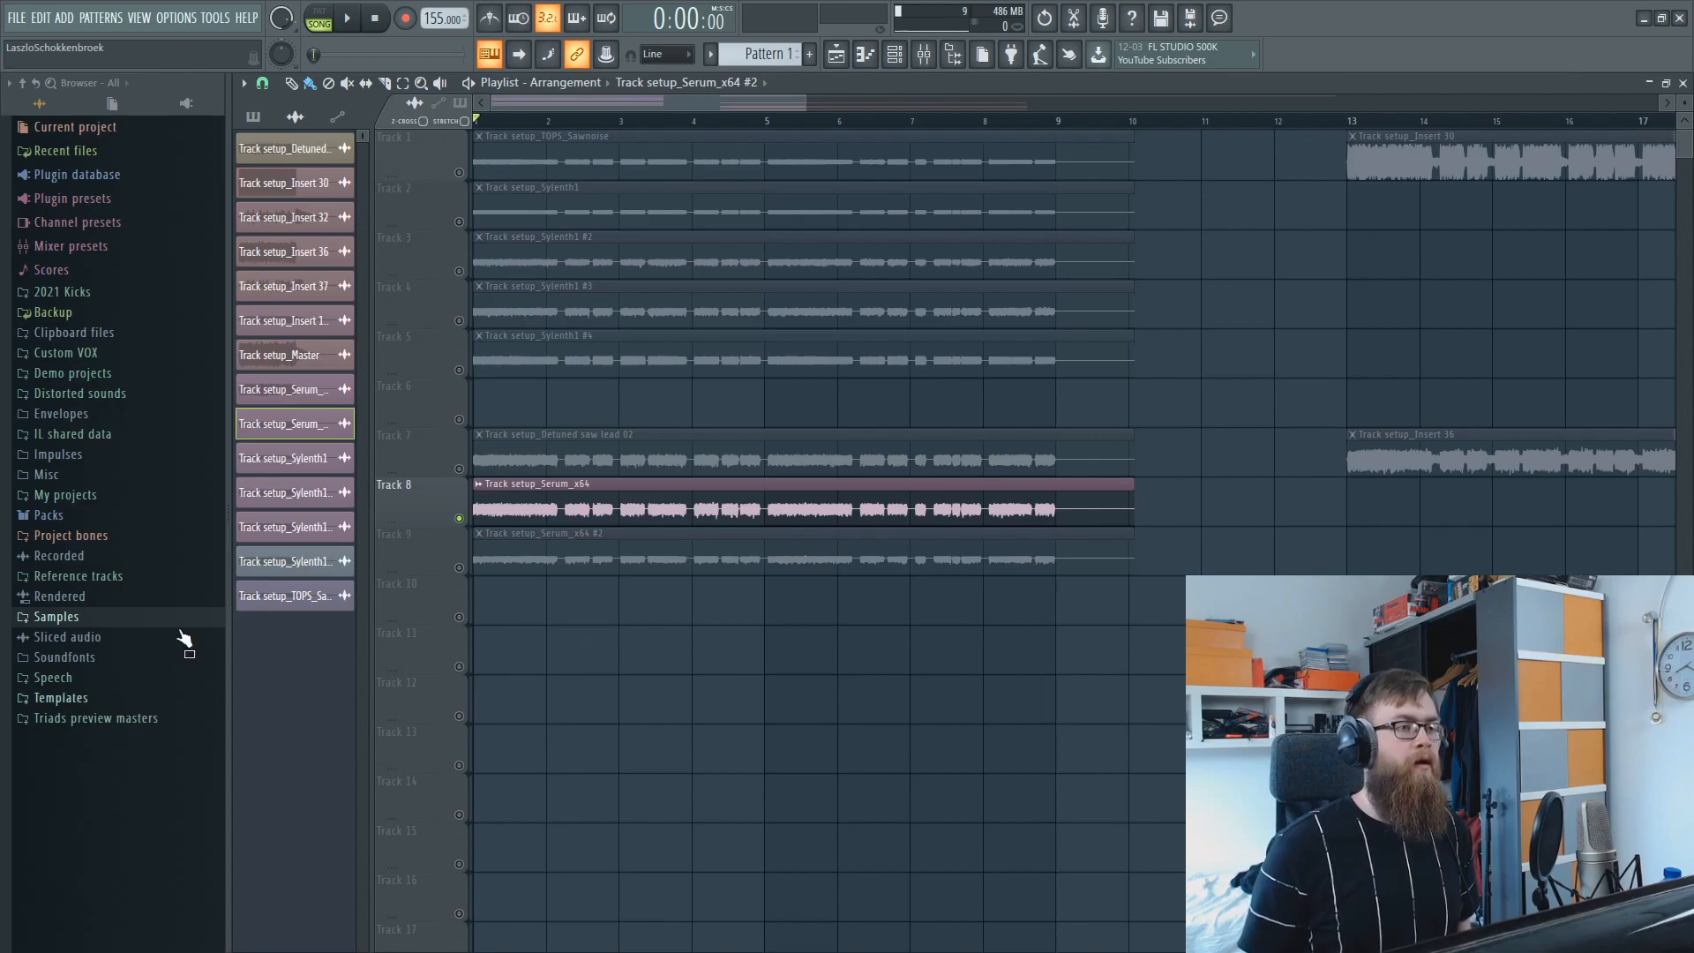
Unmute Track 7 and compare its playback with and without Track 8, leaving Track 8 enabled.
left_click(460, 470)
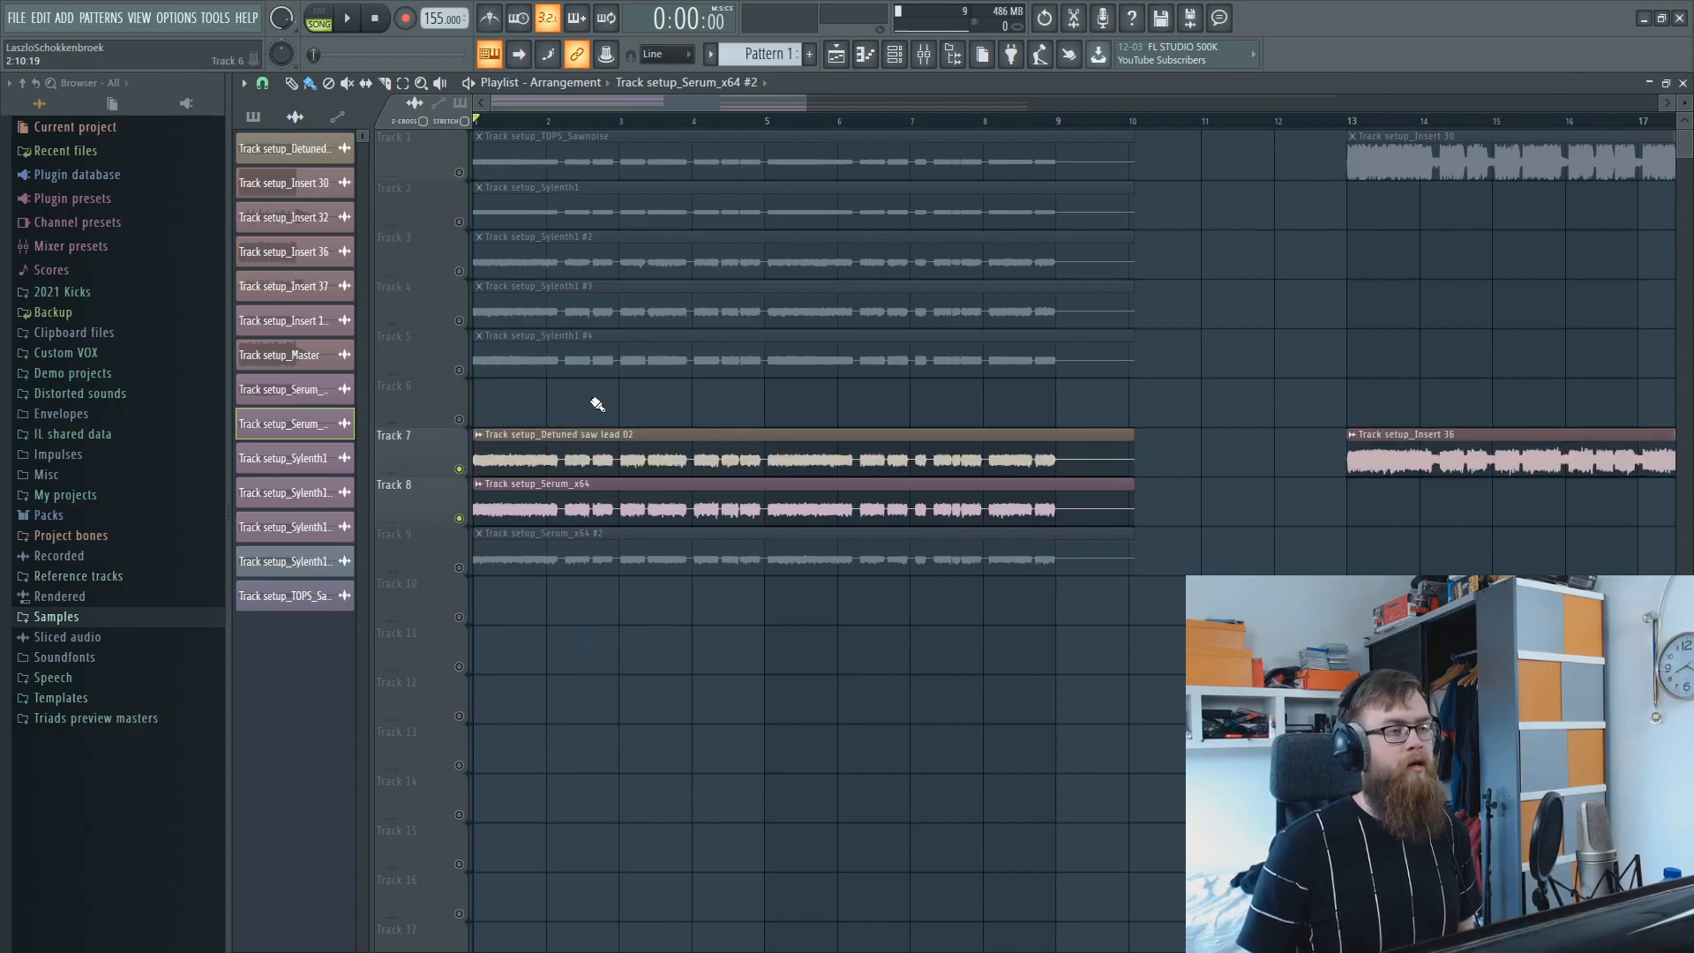
key("space")
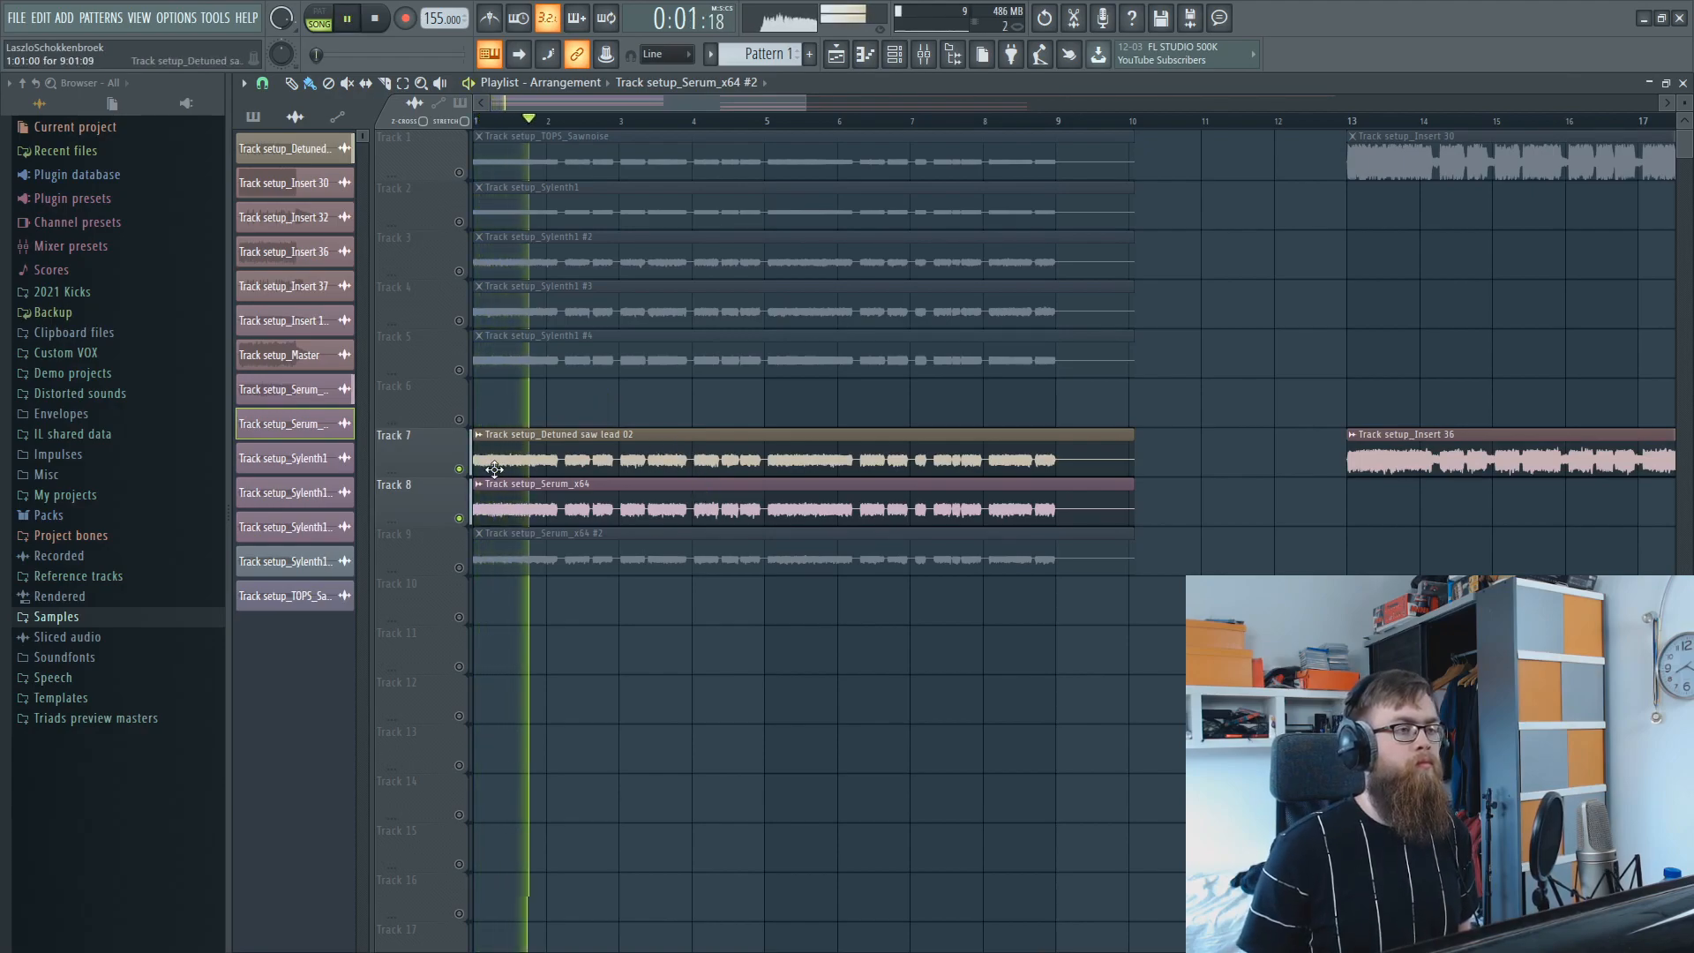
left_click(461, 519)
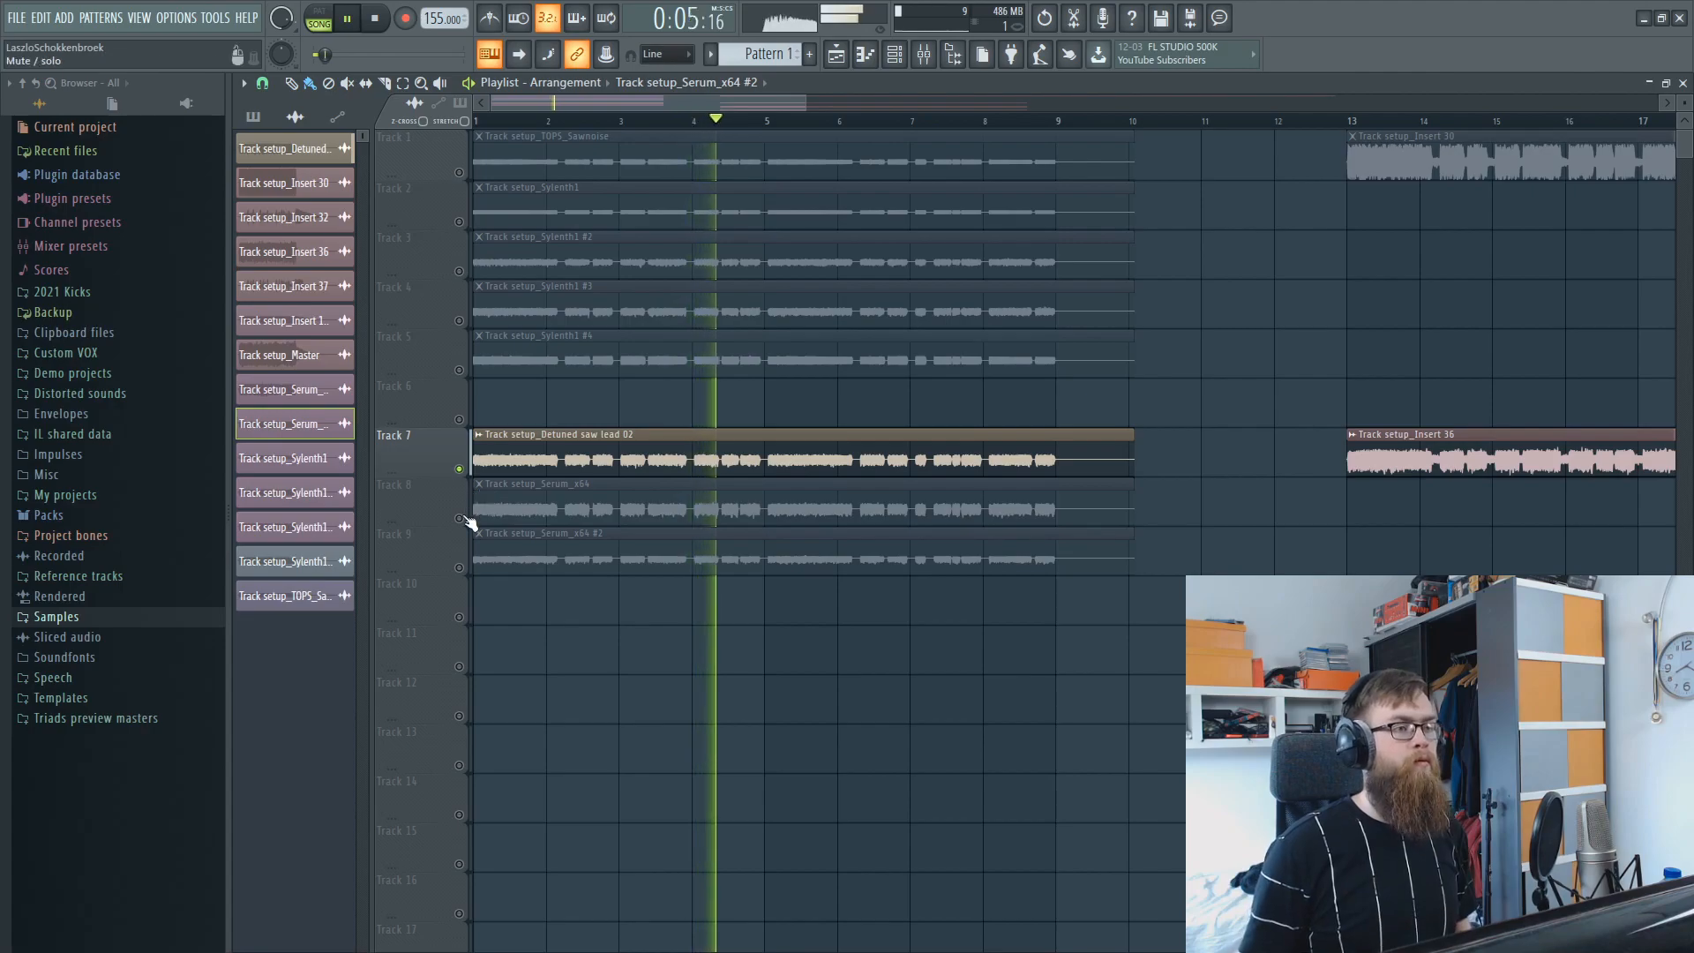
left_click(460, 519)
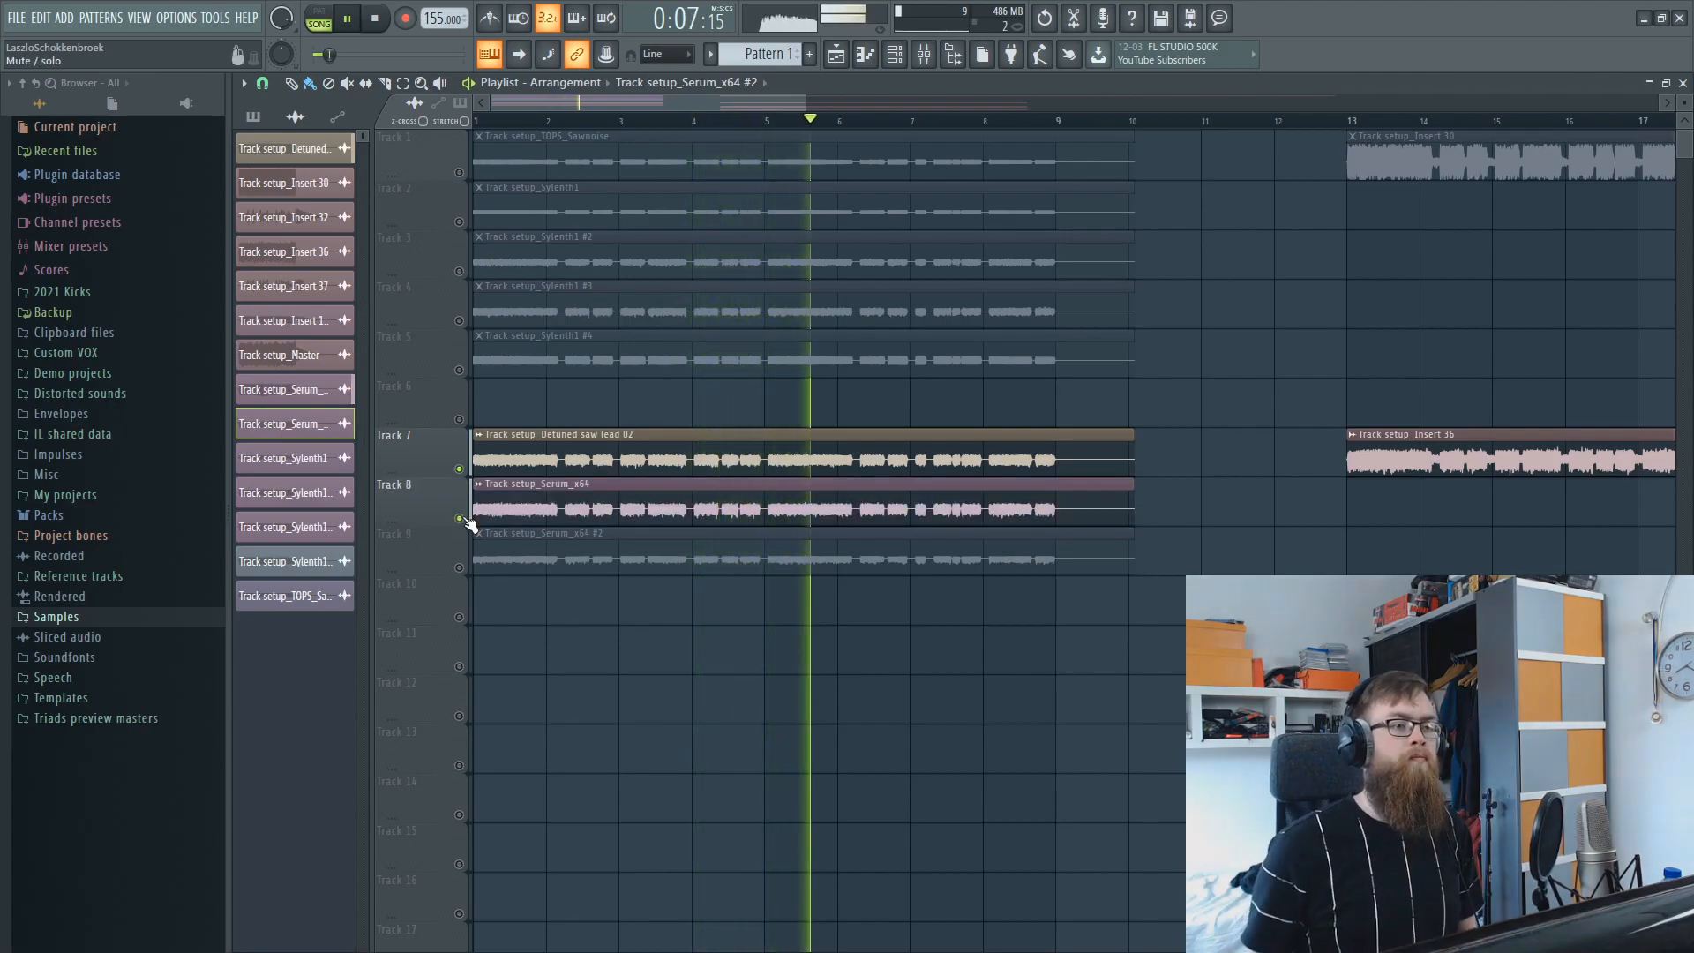
key("space")
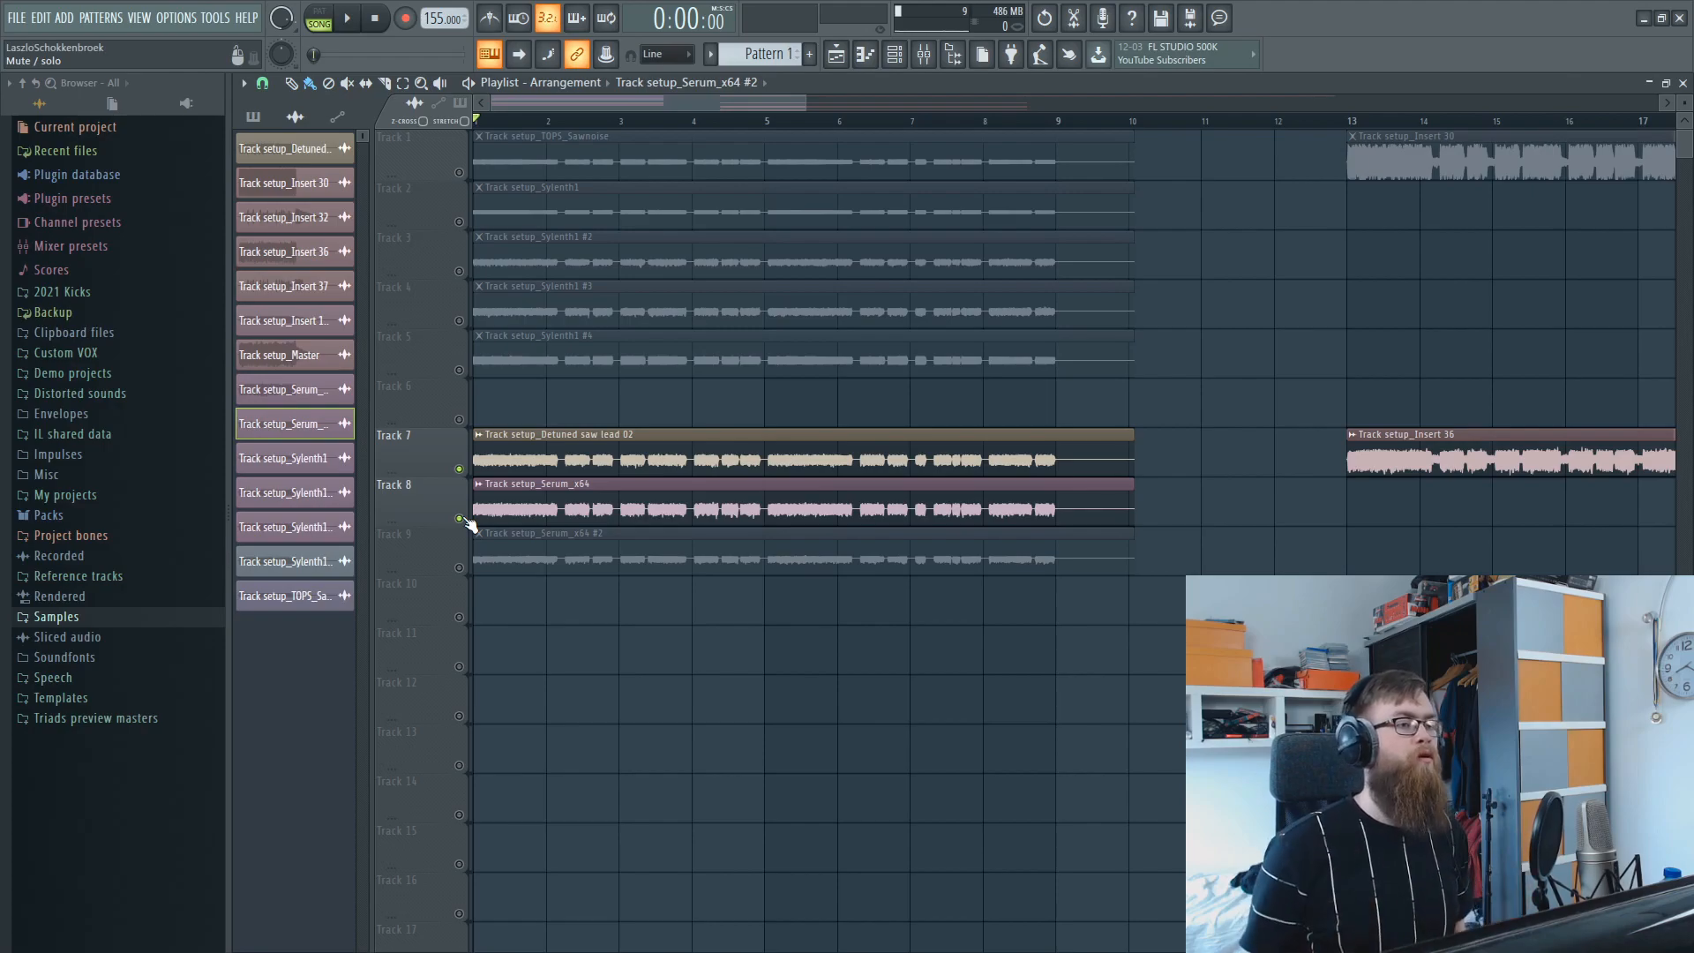
Enable Track 9, mute Tracks 7 and 8, and audition the Track setup_Serum_x64 #2 clip alone.
left_click(458, 567)
left_click(459, 518)
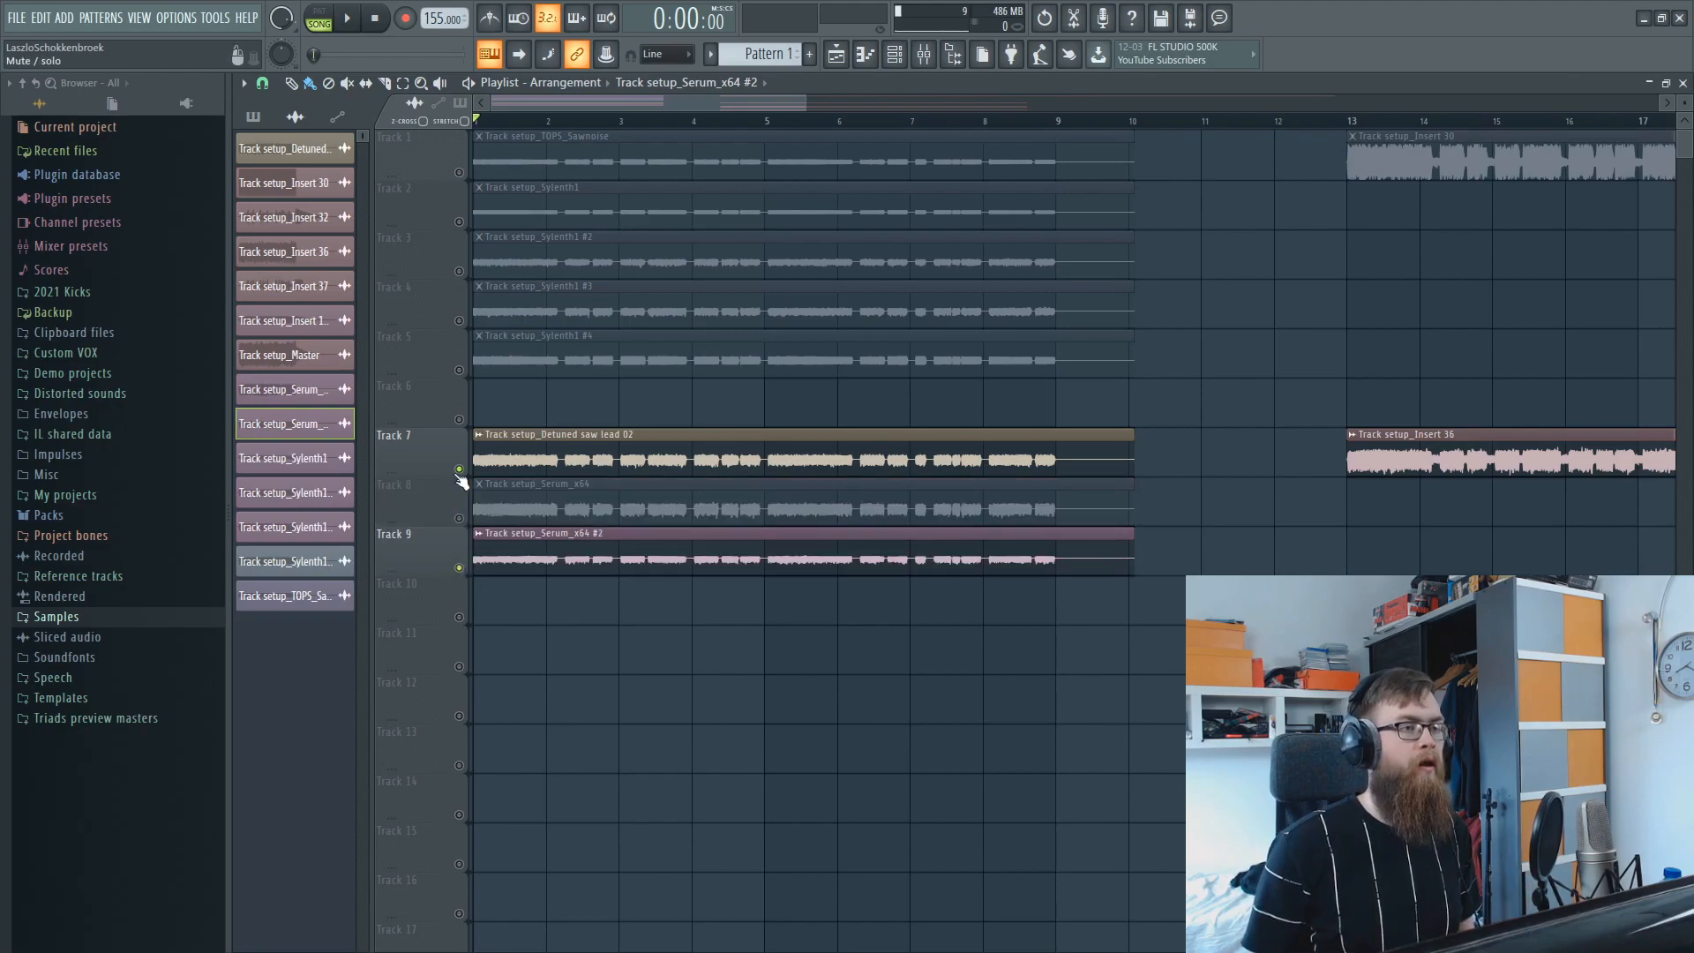
left_click(459, 469)
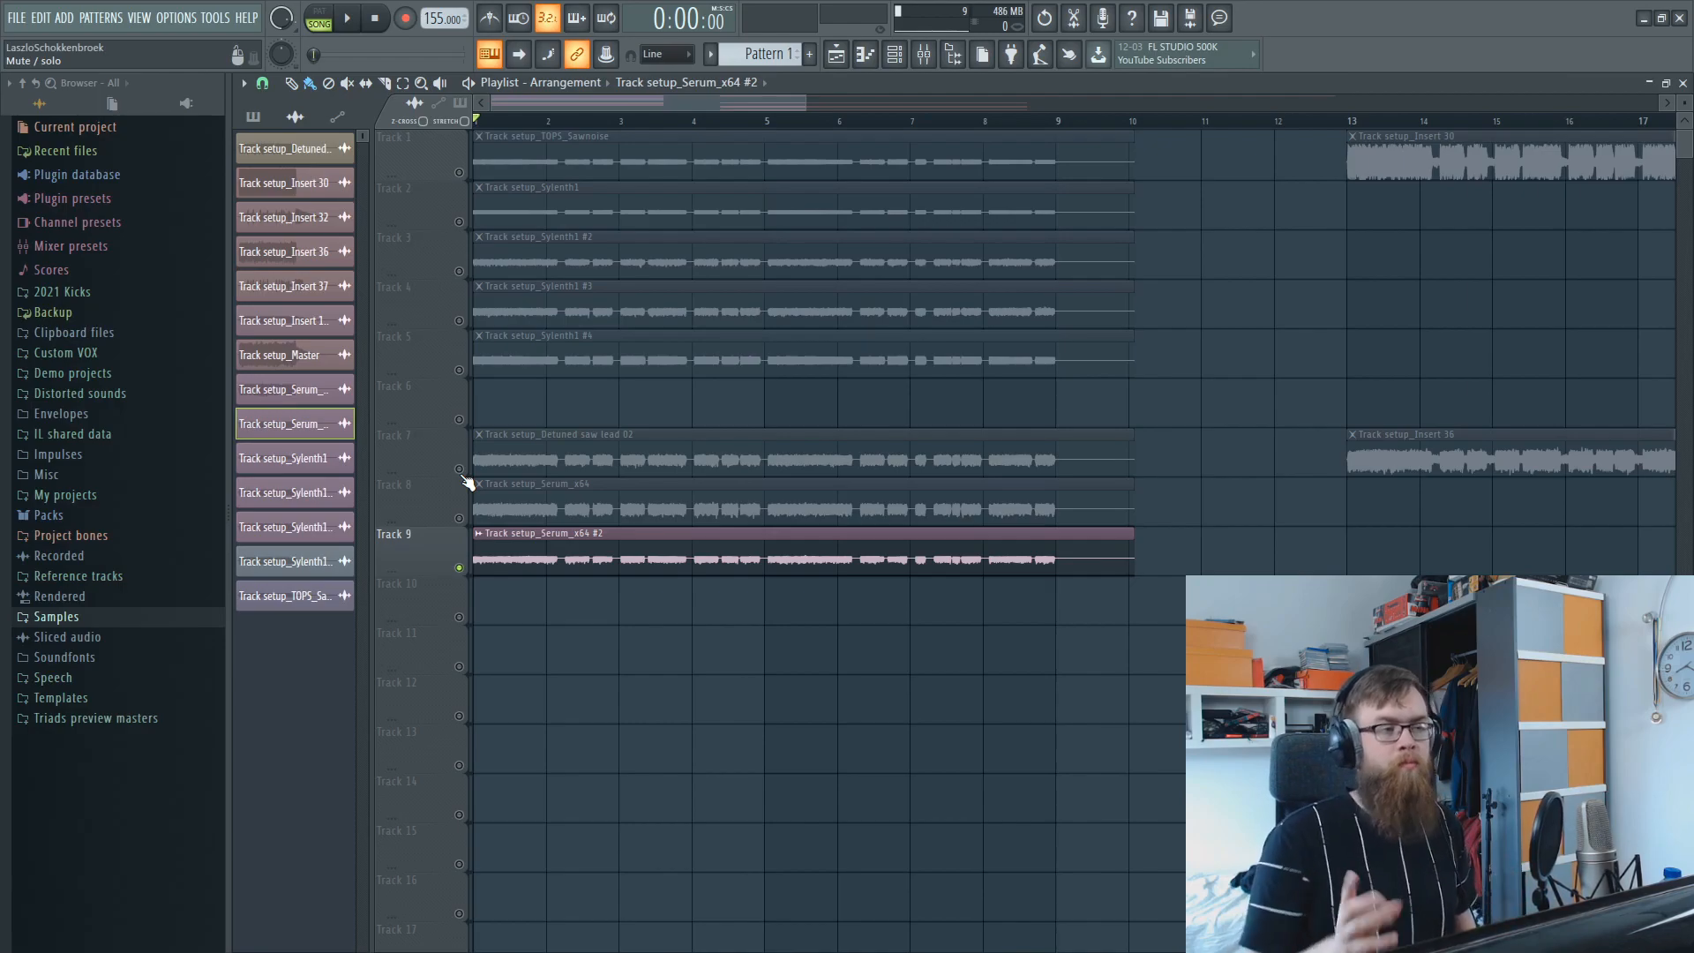
key("space")
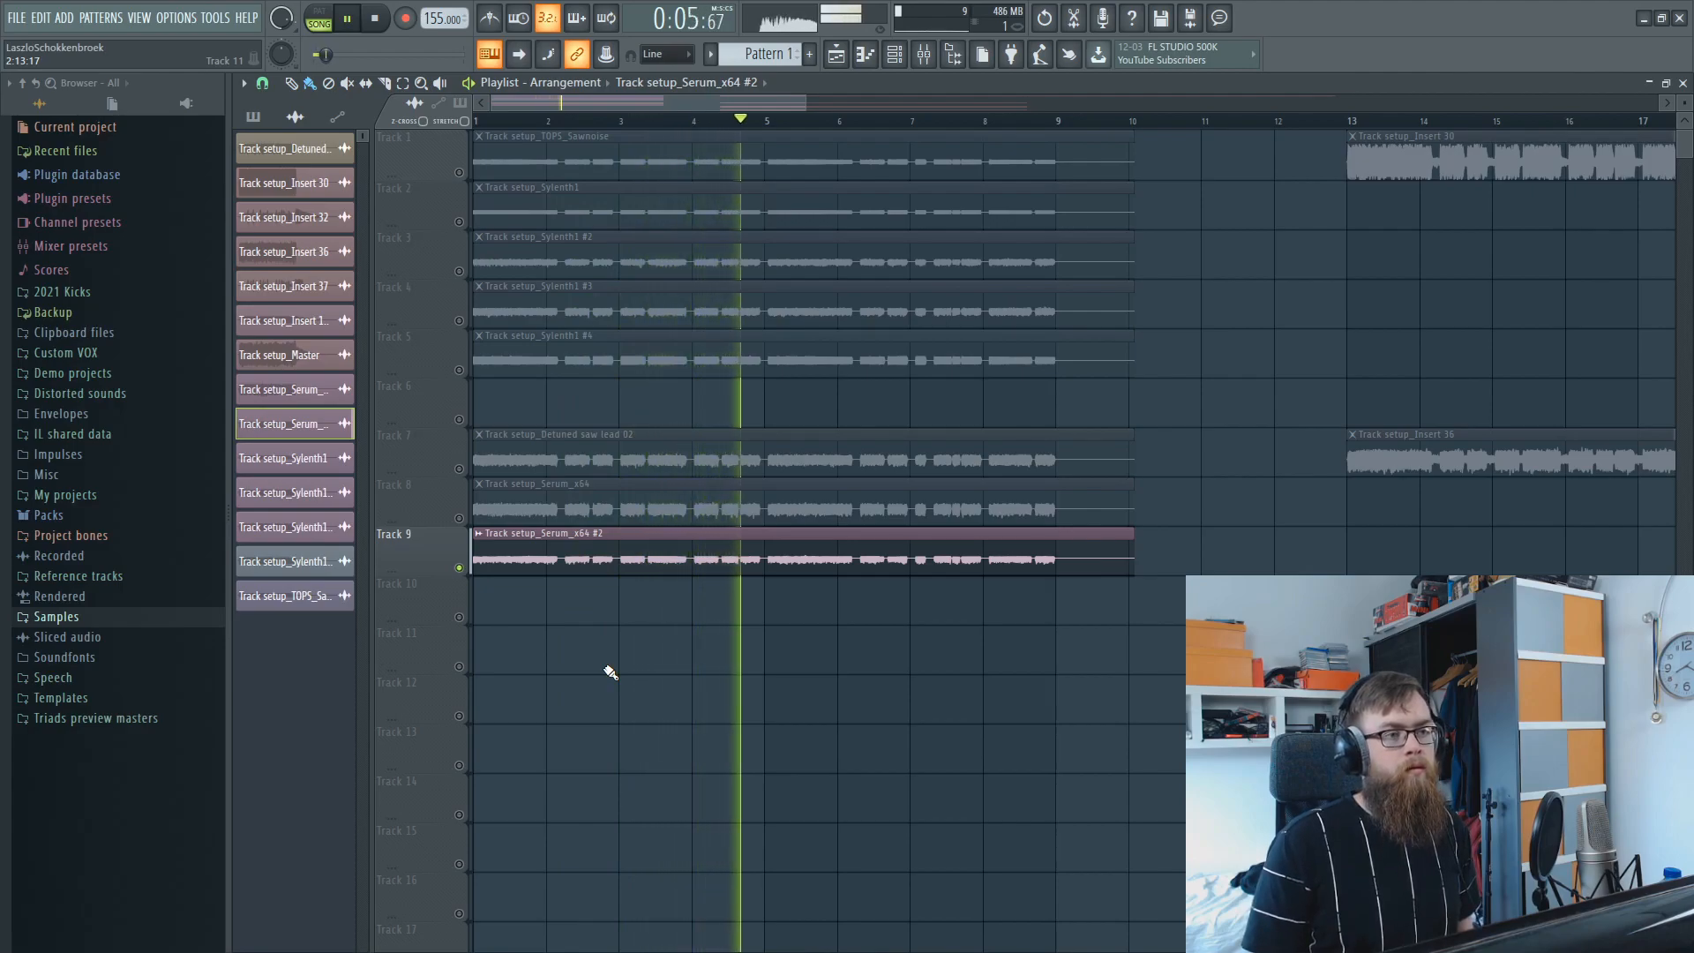
key("space")
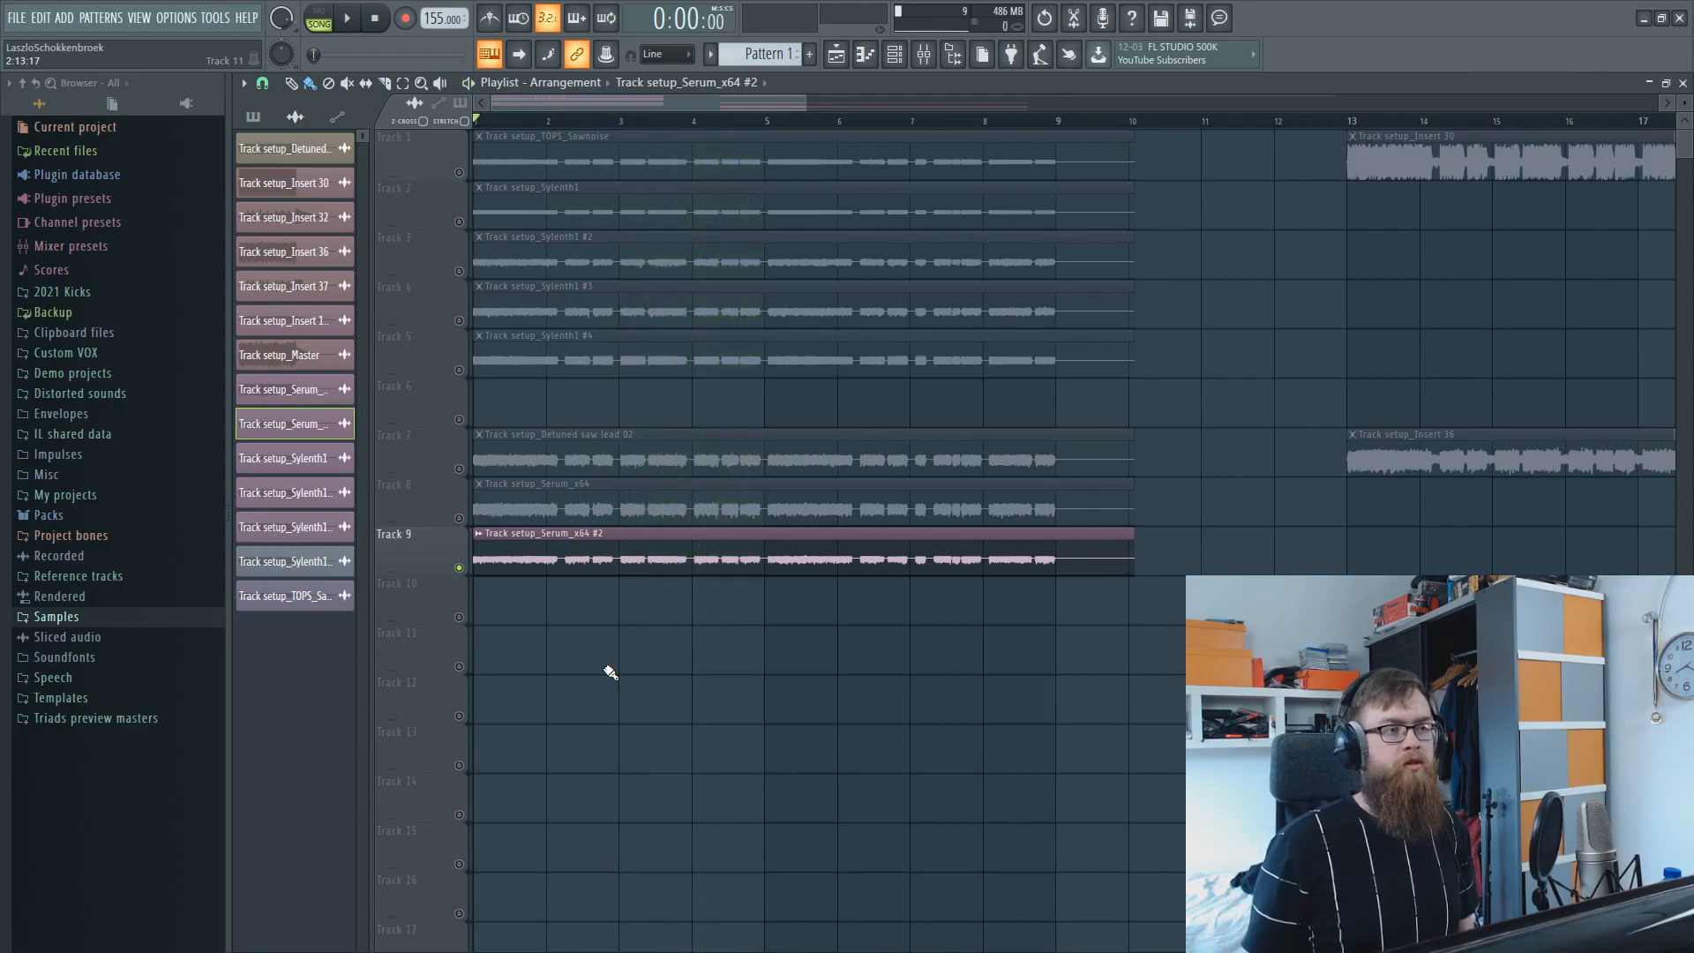
Play Tracks 7 and 8 together with Track 9 muted, and bring Track 9 in during playback.
left_click(459, 518)
left_click(459, 469)
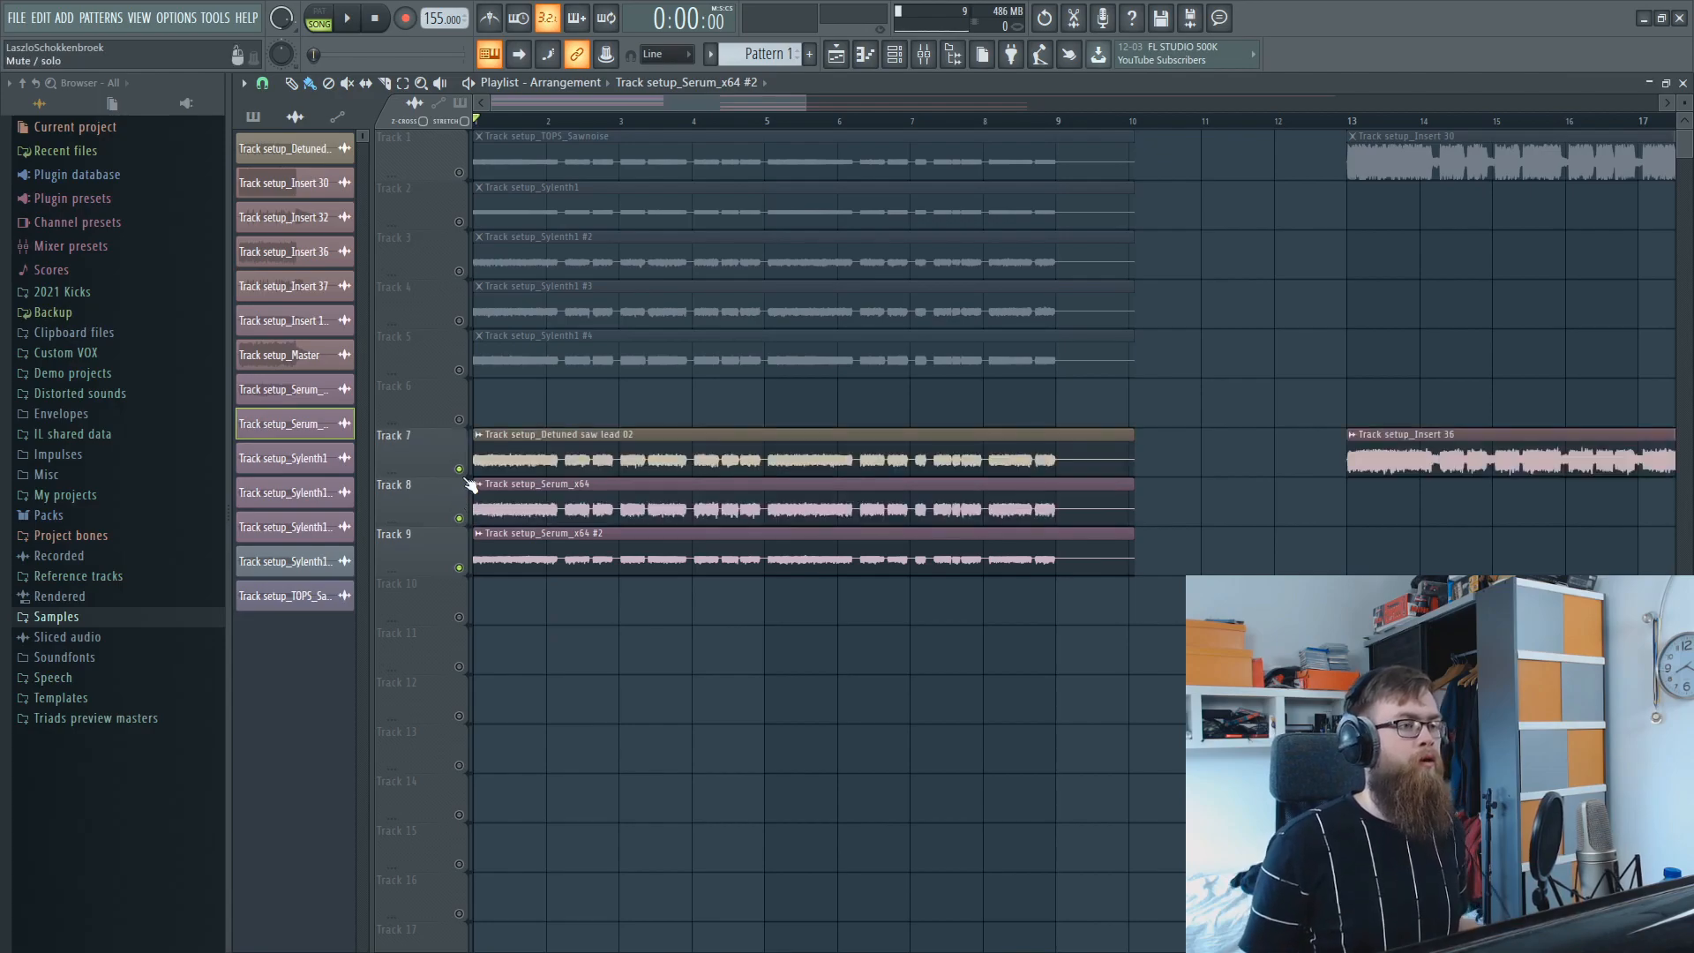
left_click(459, 567)
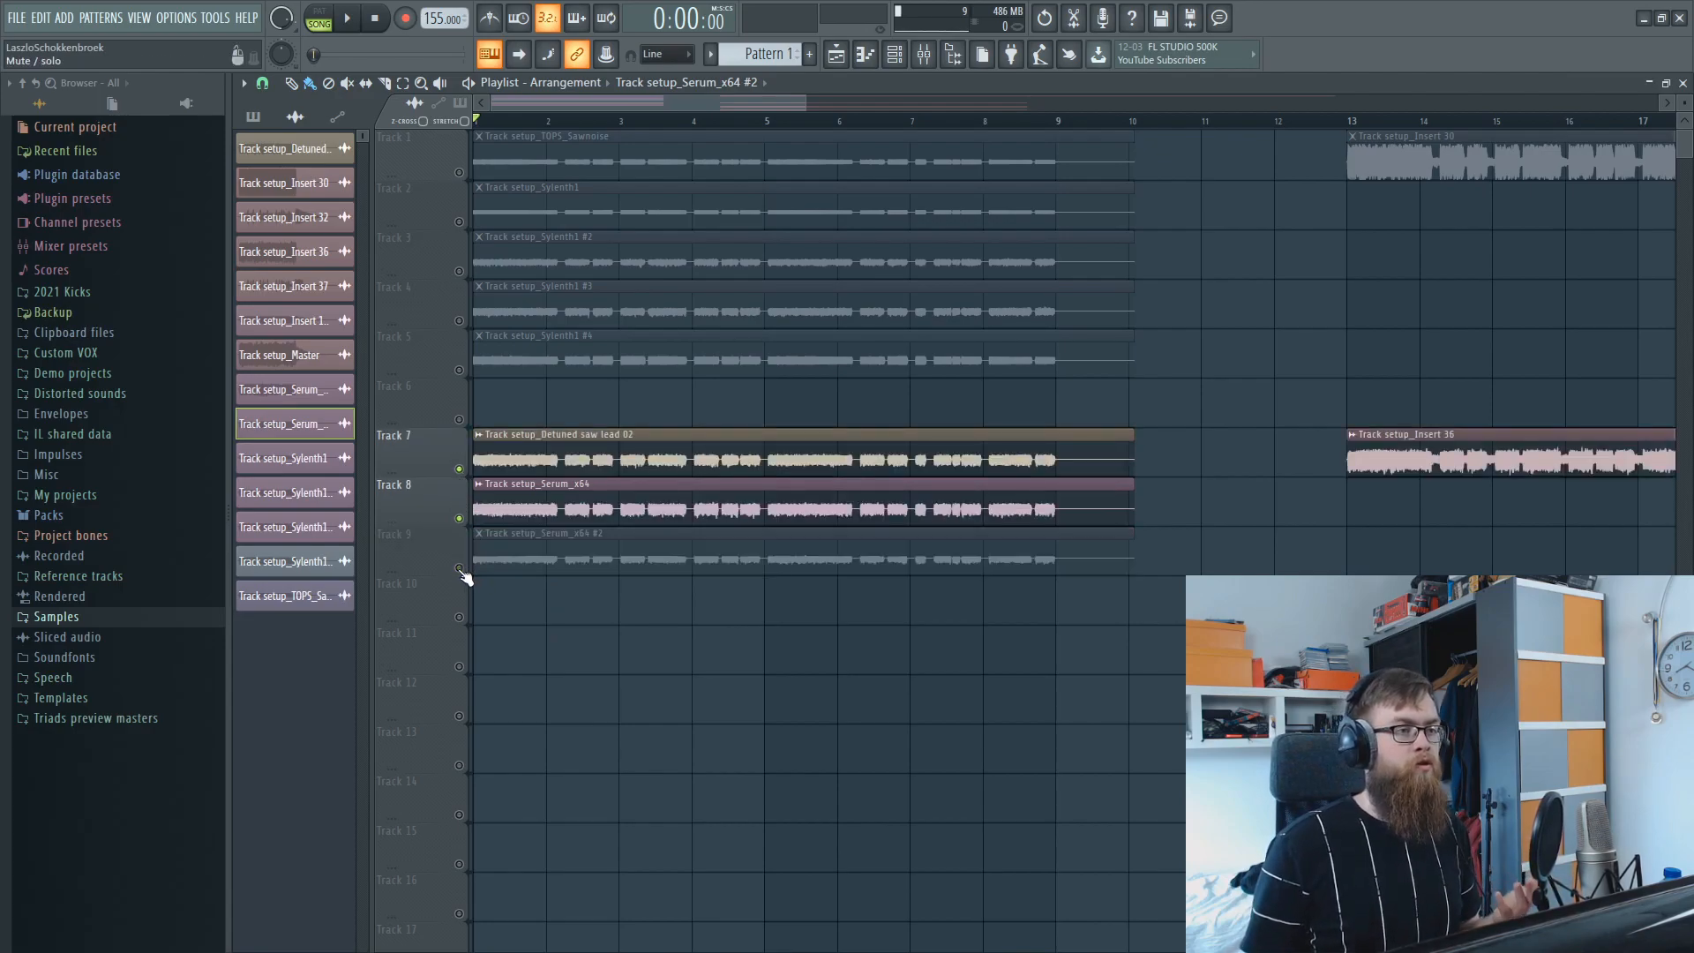
key("space")
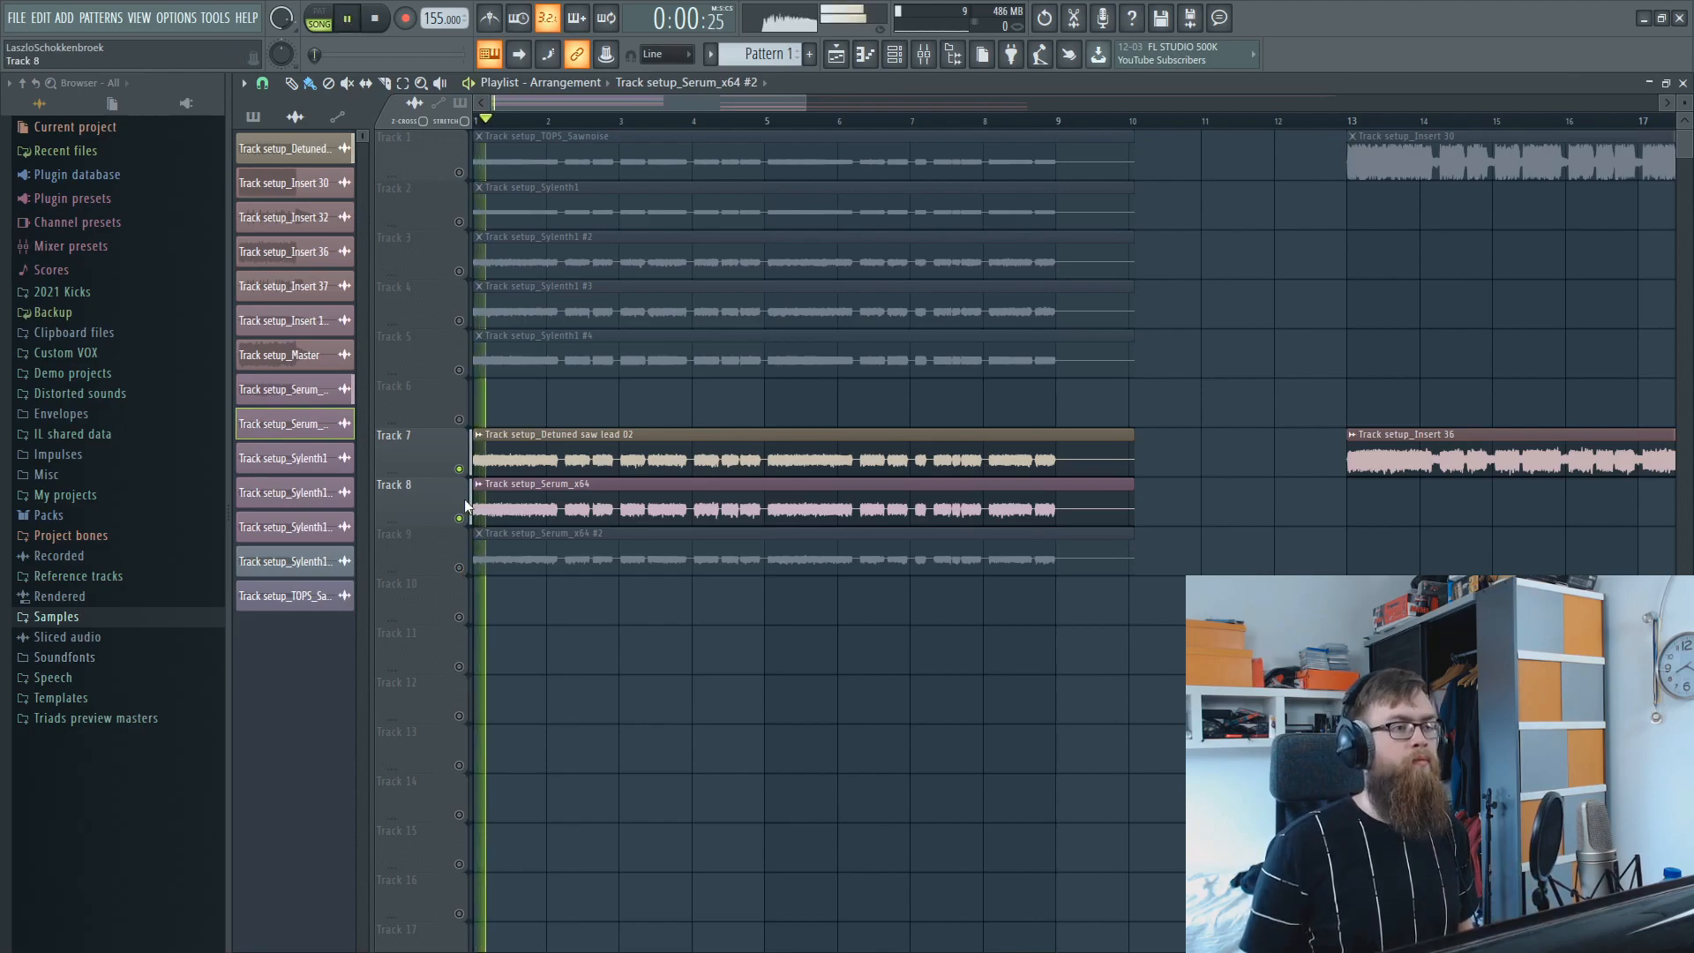
left_click(458, 568)
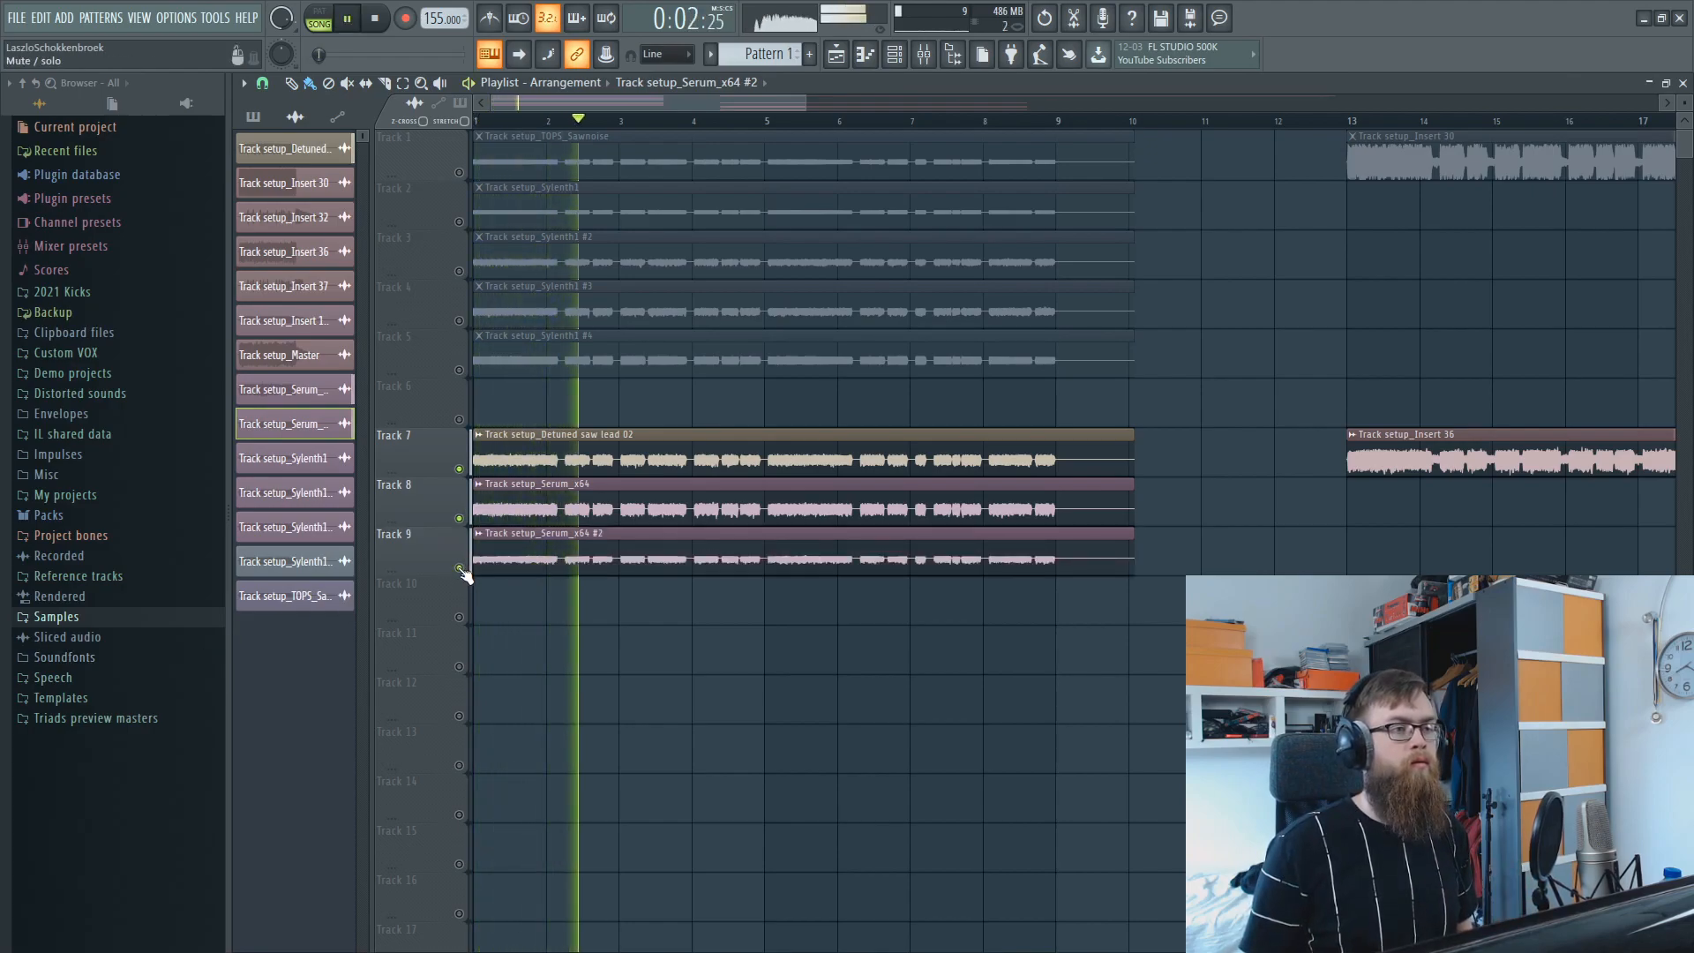
key("space")
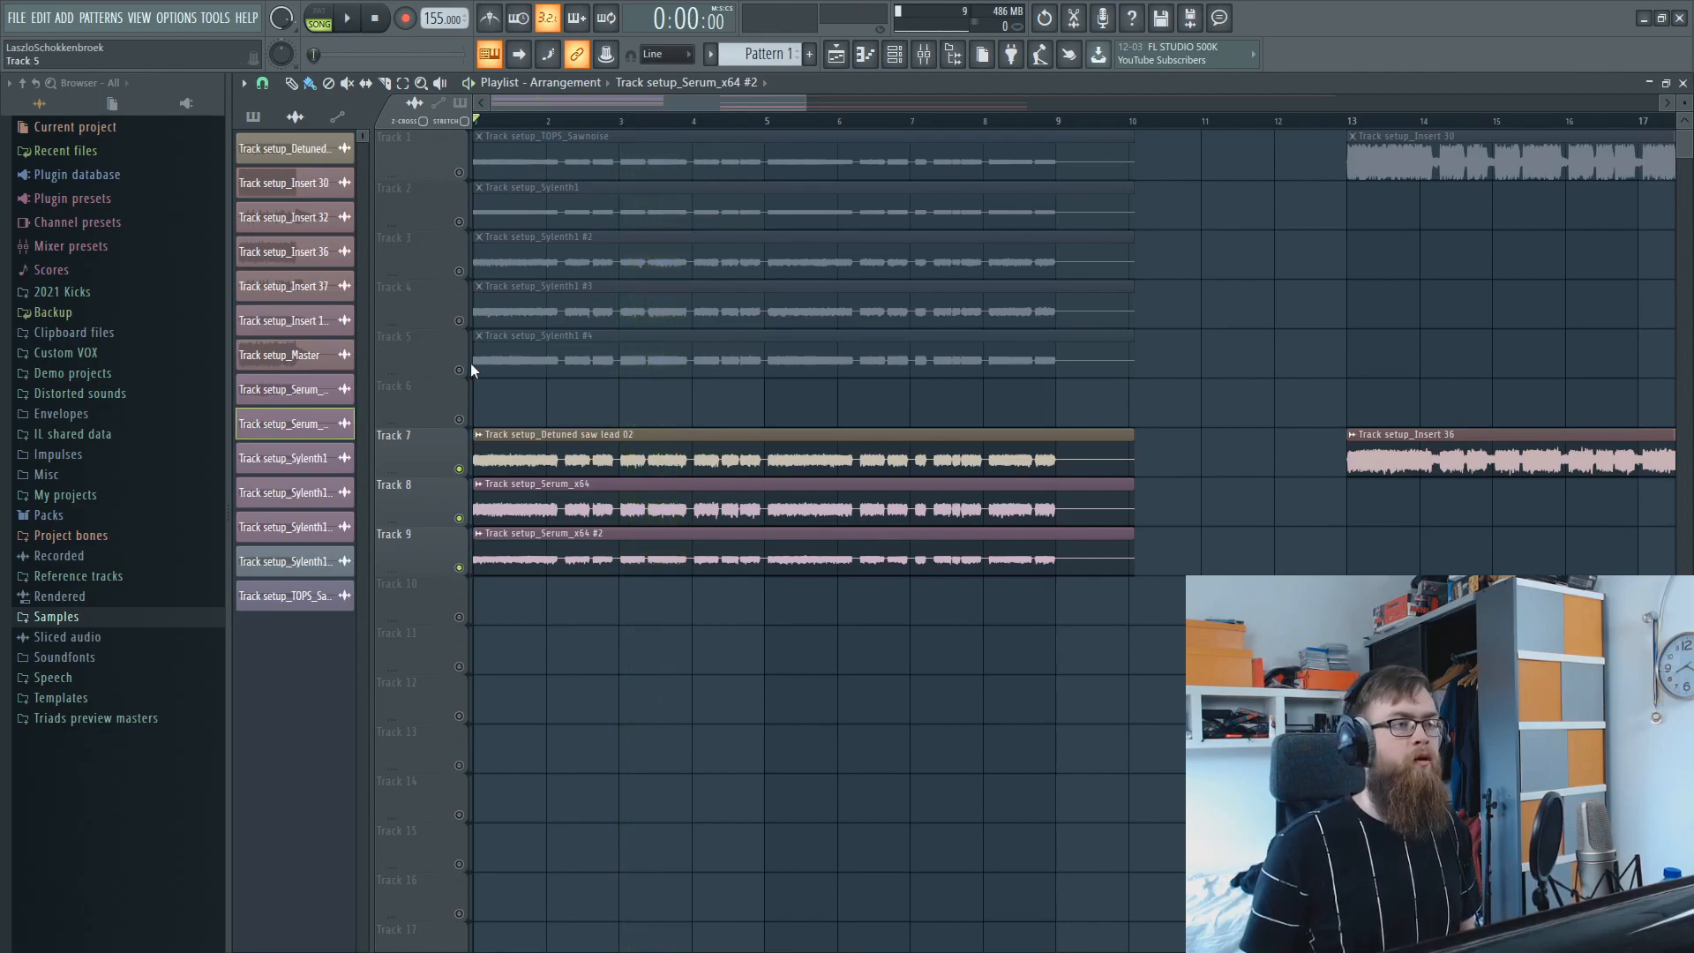
Enable all tracks except Track 9 and play the layers from the start, toggling Track 9 in and out during playback.
right_click(465, 368)
right_click(465, 368)
left_click(466, 565)
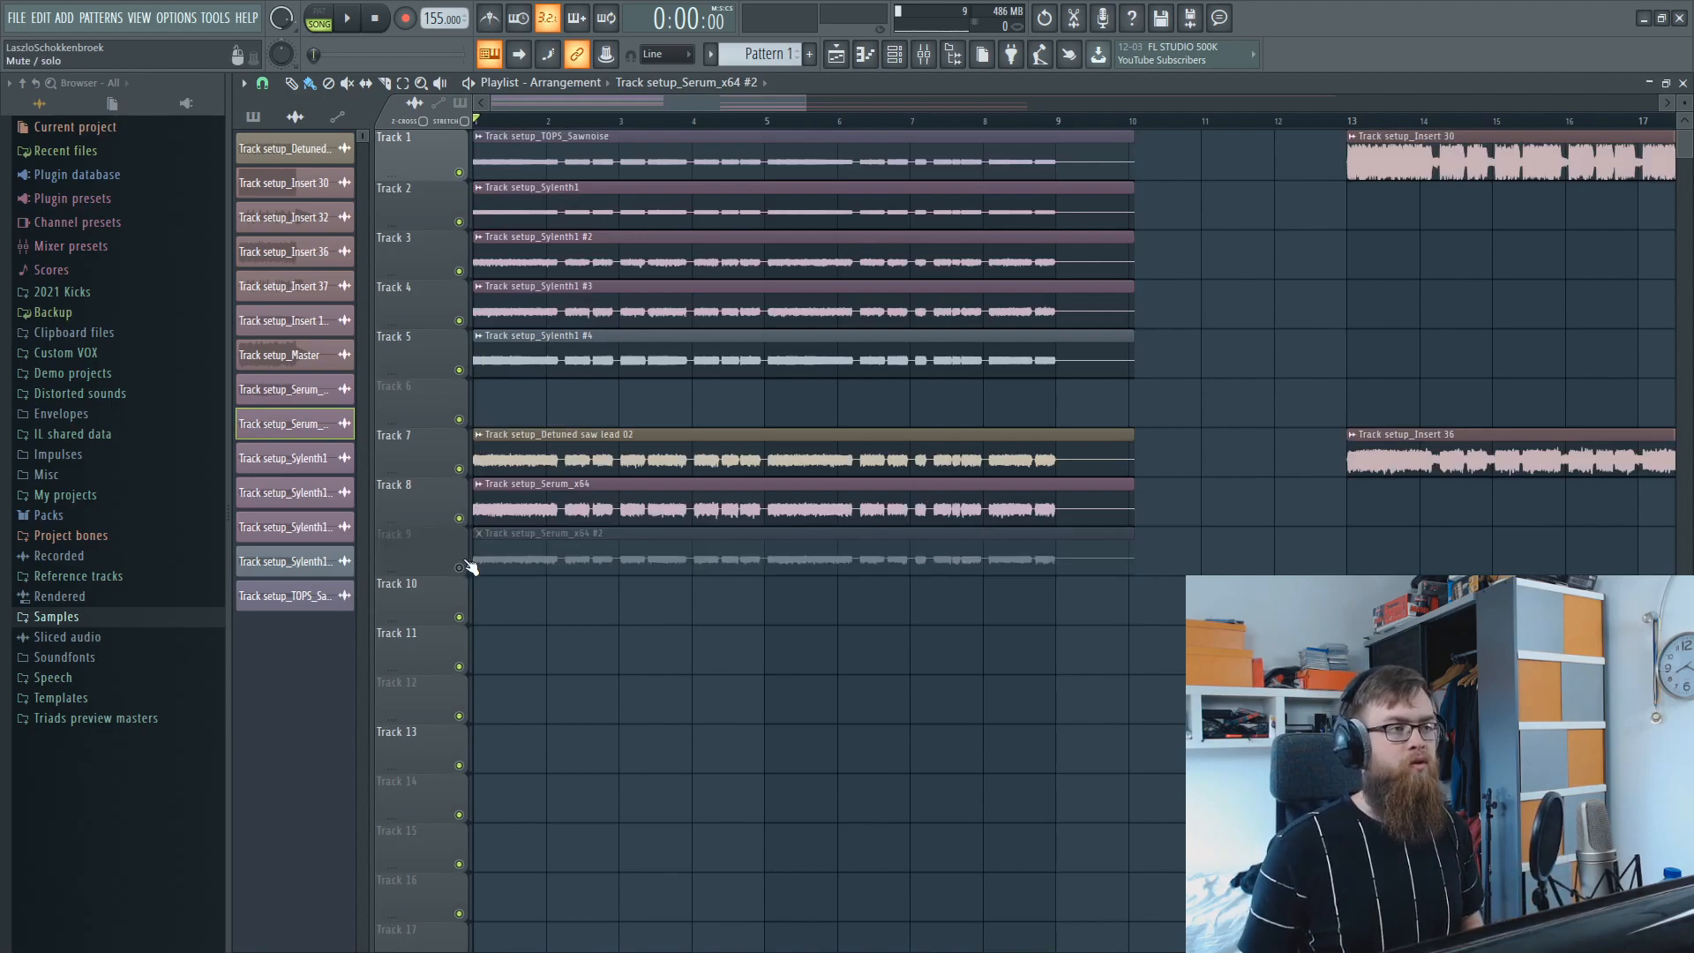
key("space")
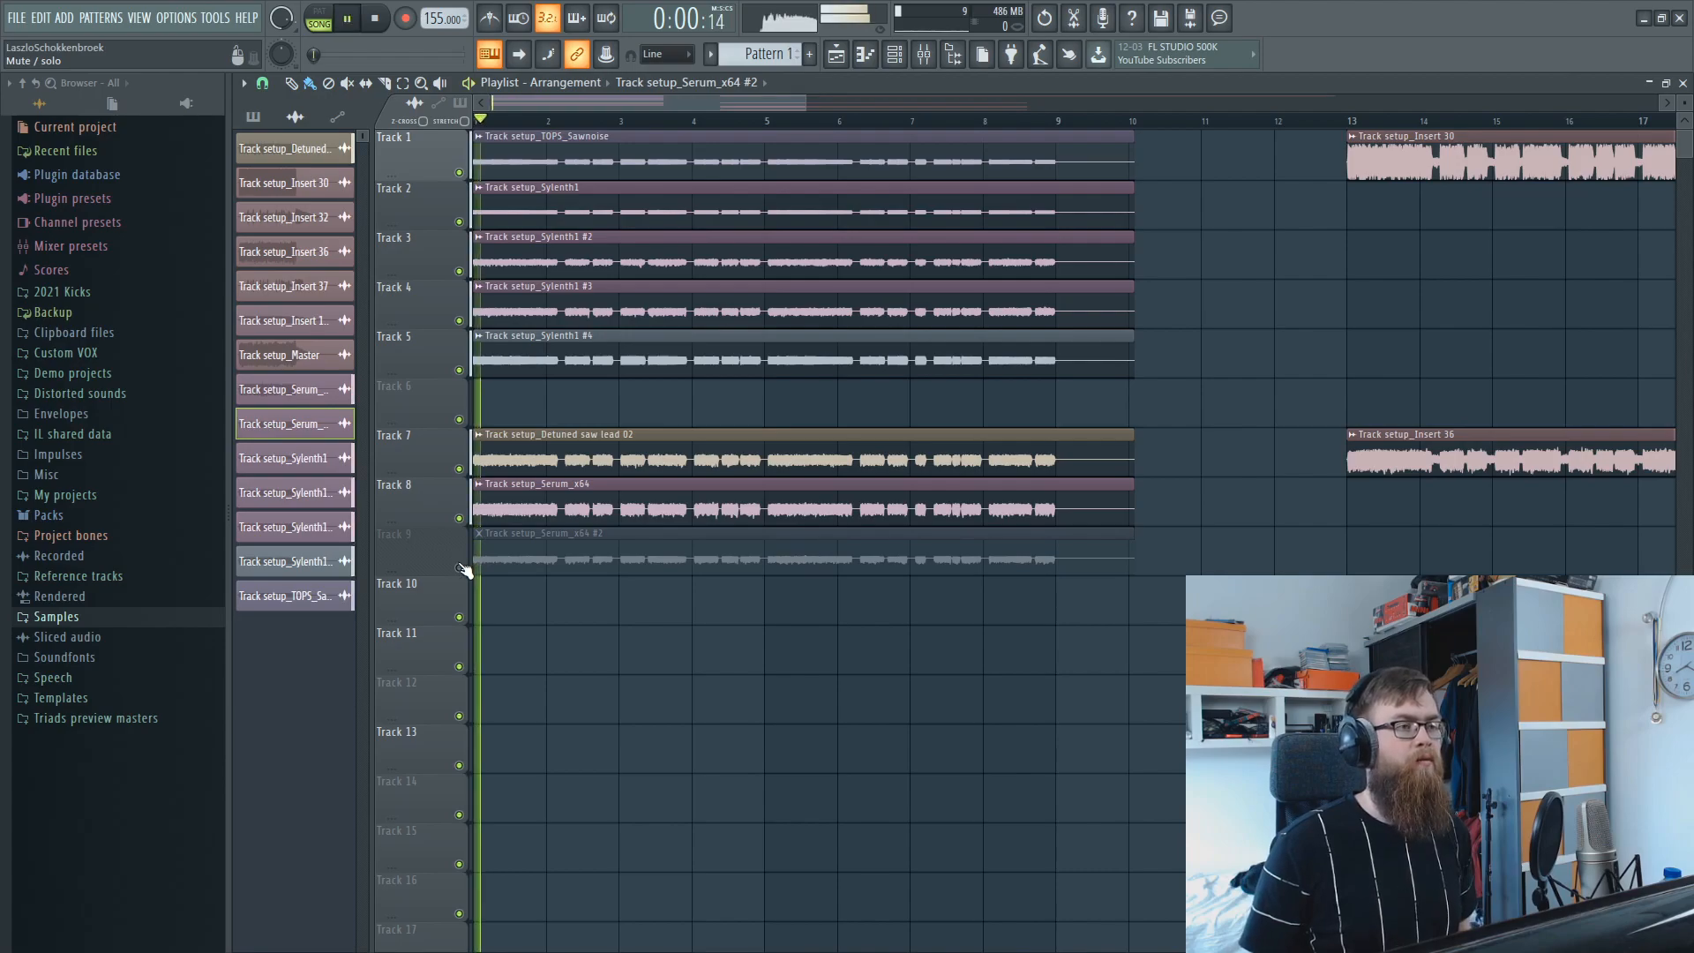
left_click(460, 567)
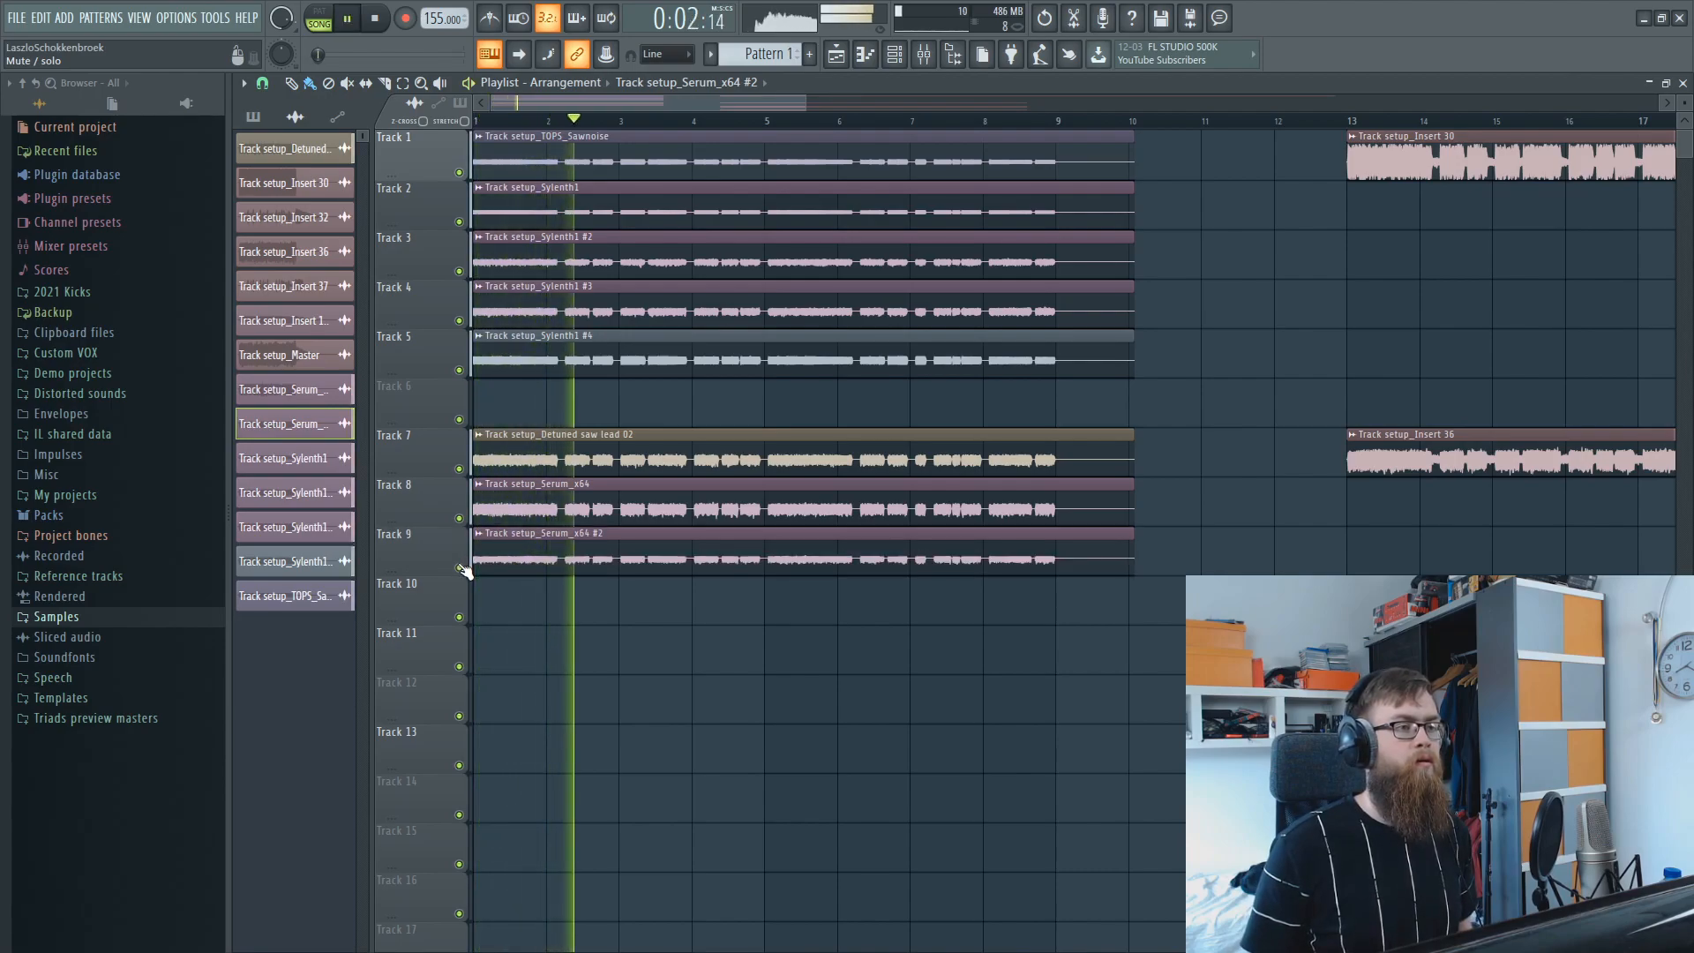
left_click(459, 568)
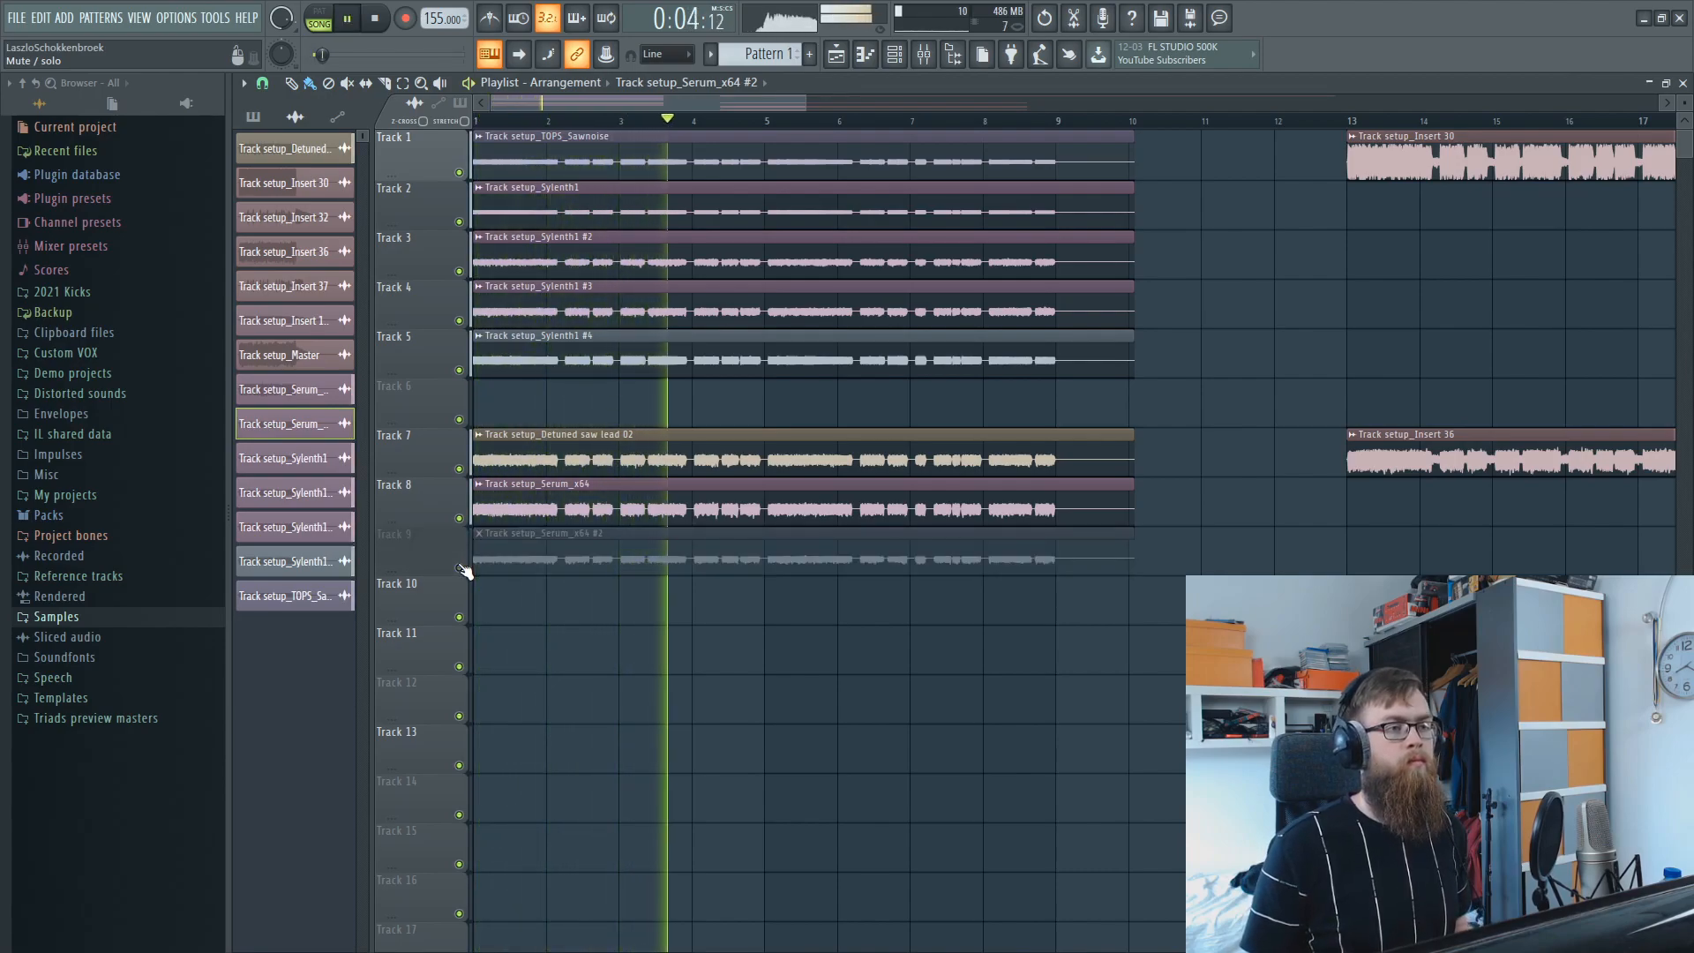
left_click(460, 567)
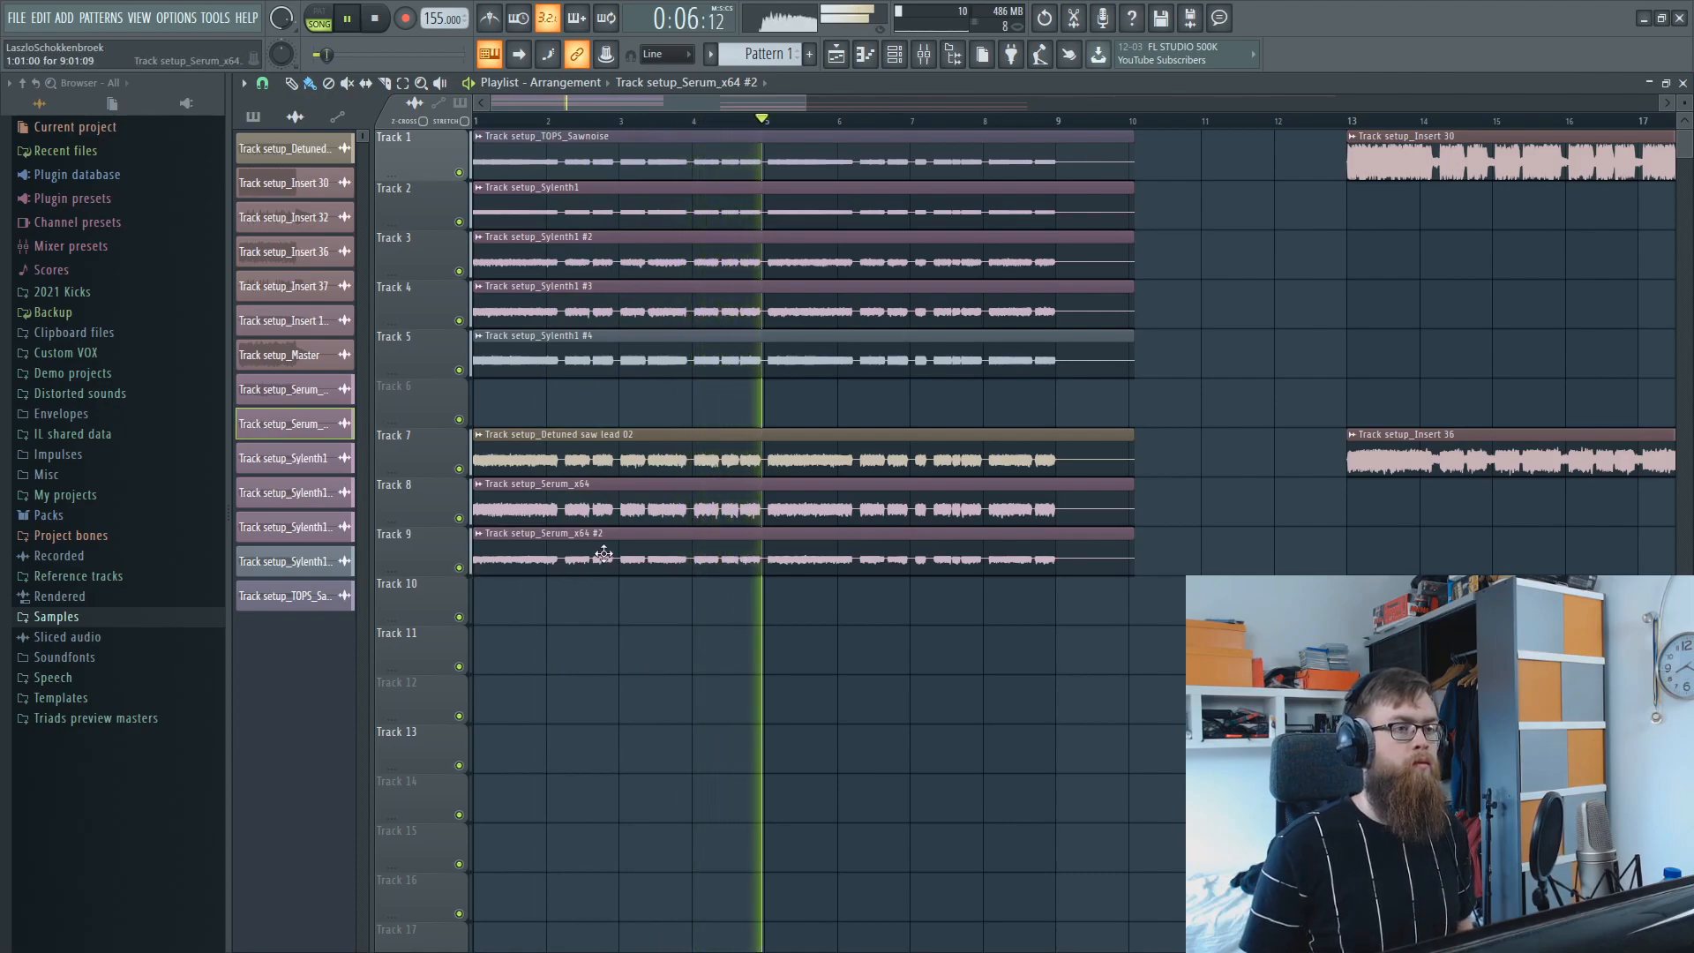
left_click_drag(712, 106, 759, 108)
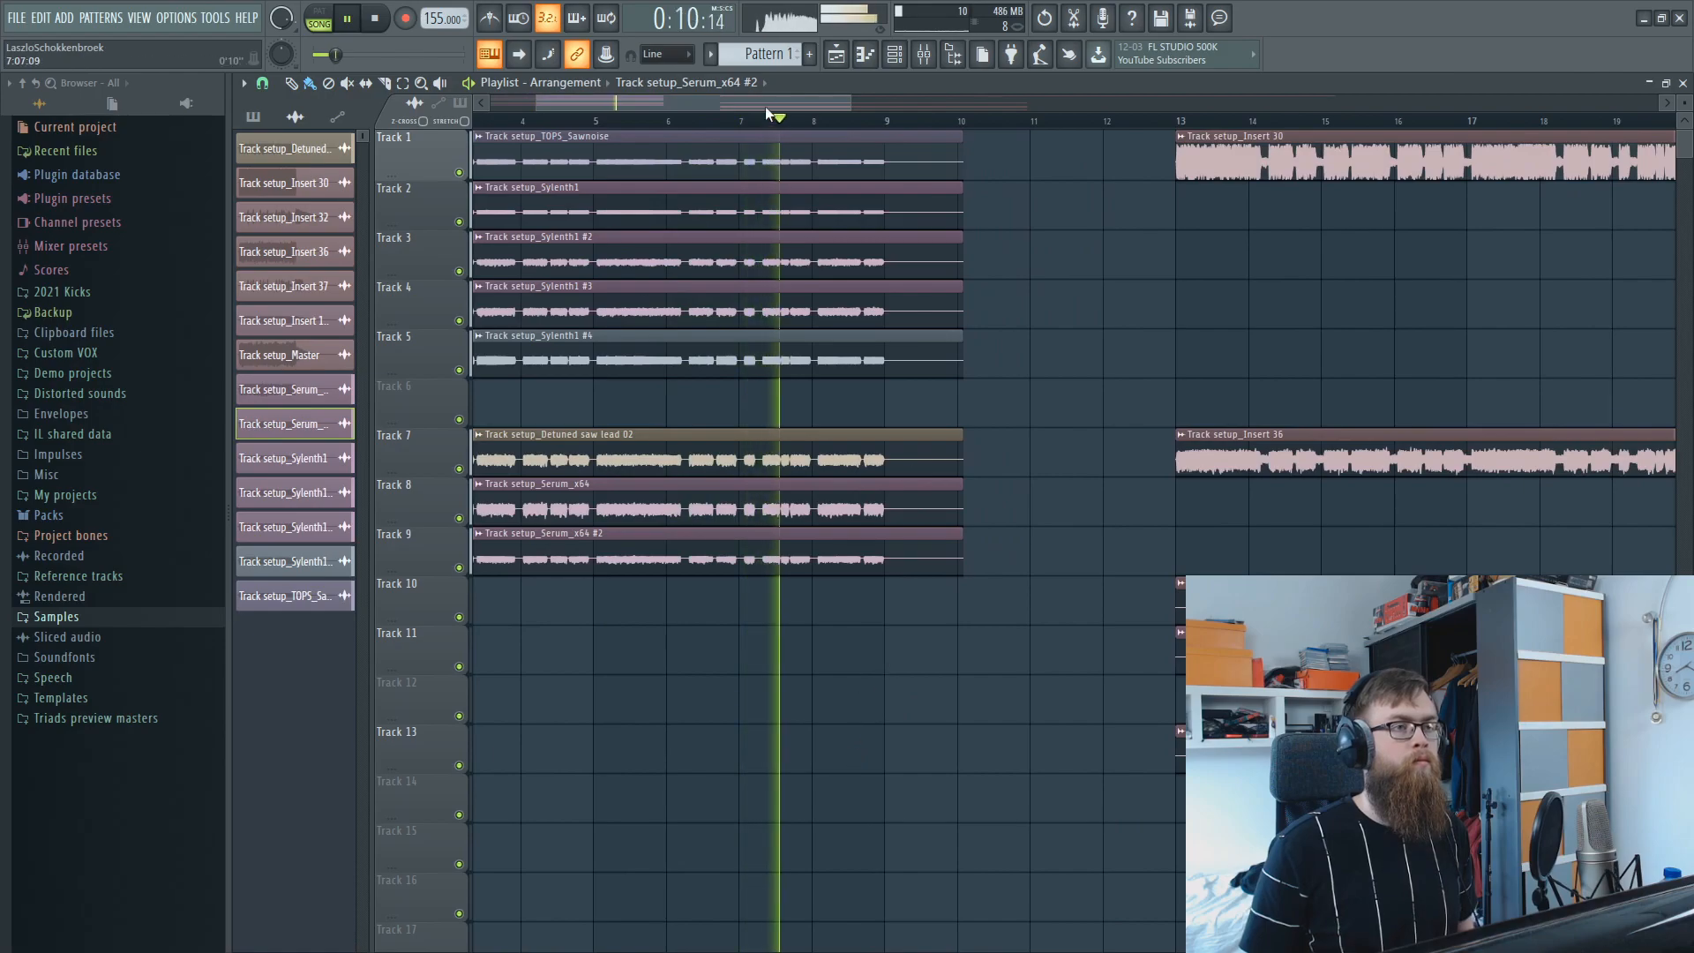
scroll(936, 397, "down", 4)
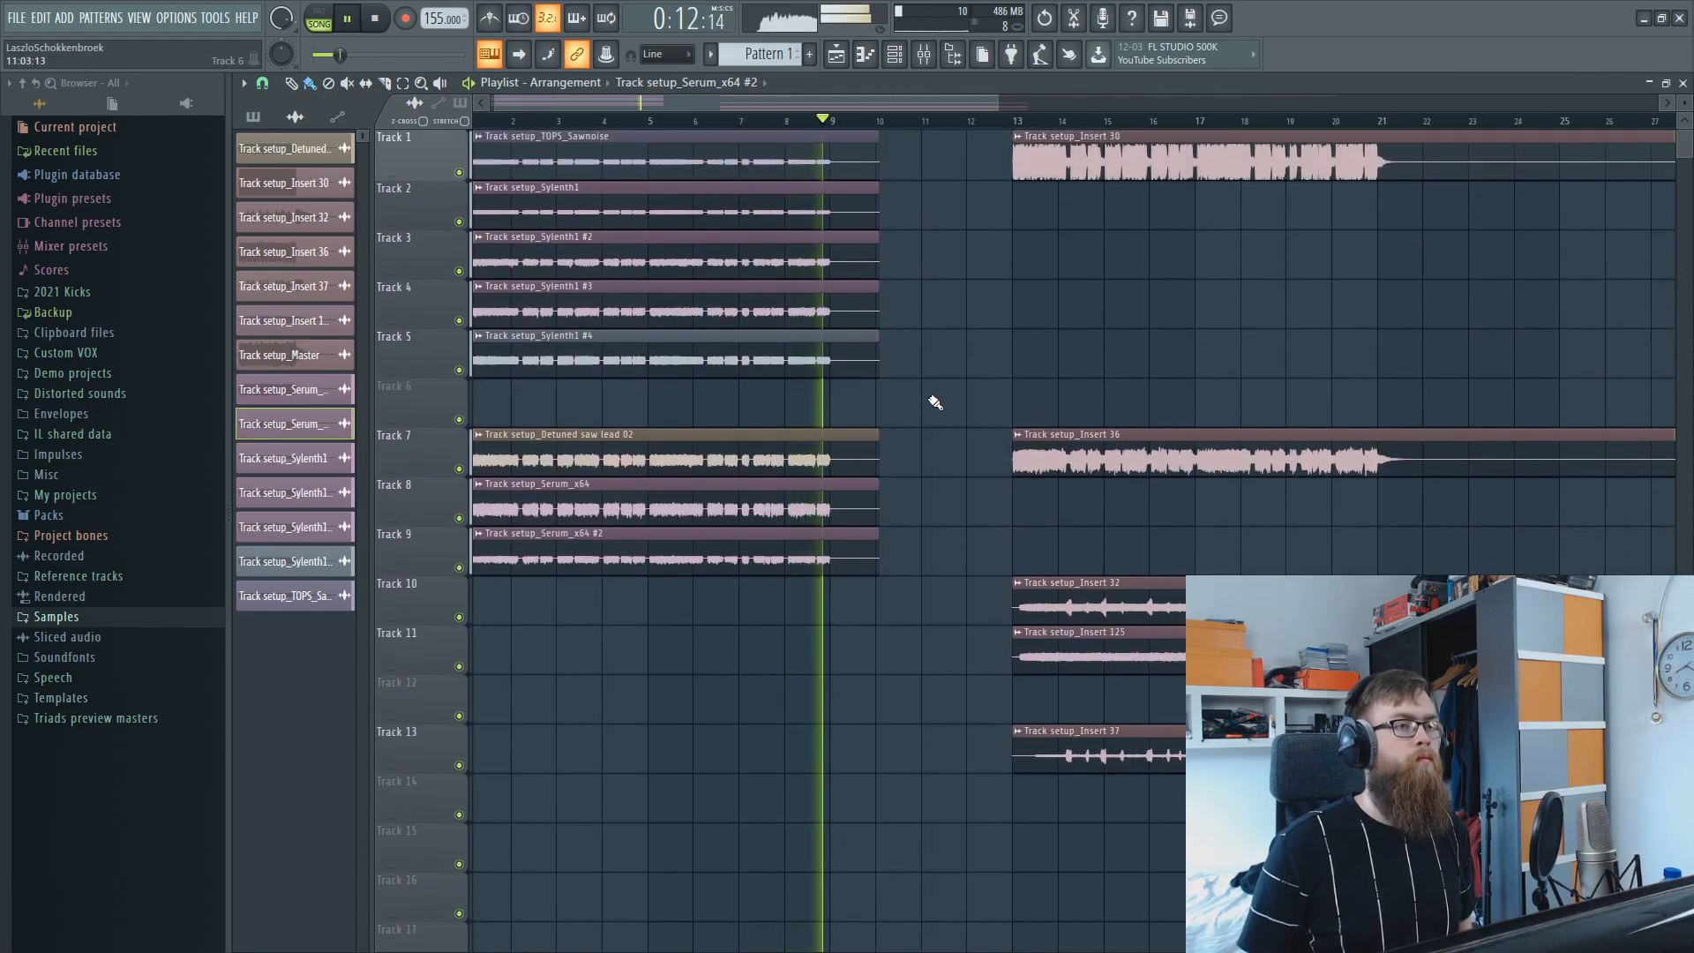
key("space")
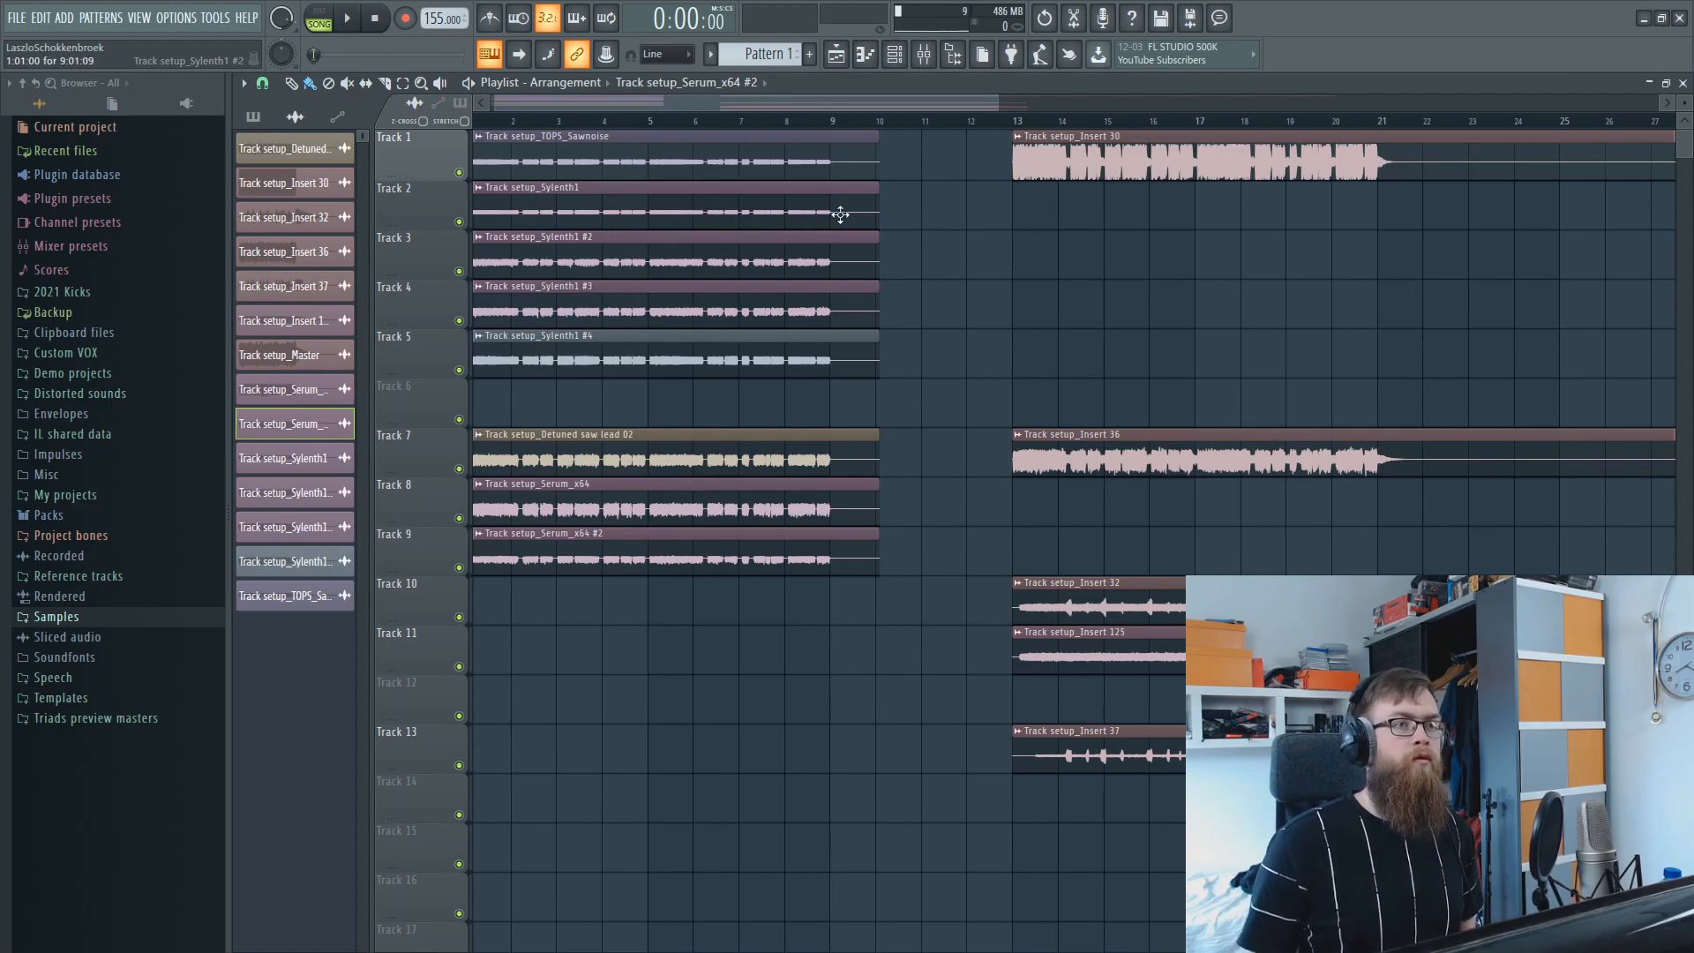
Solo Track 1 and audition its Track setup_Insert 30 clip from bar 13.
left_click_drag(973, 106, 1090, 130)
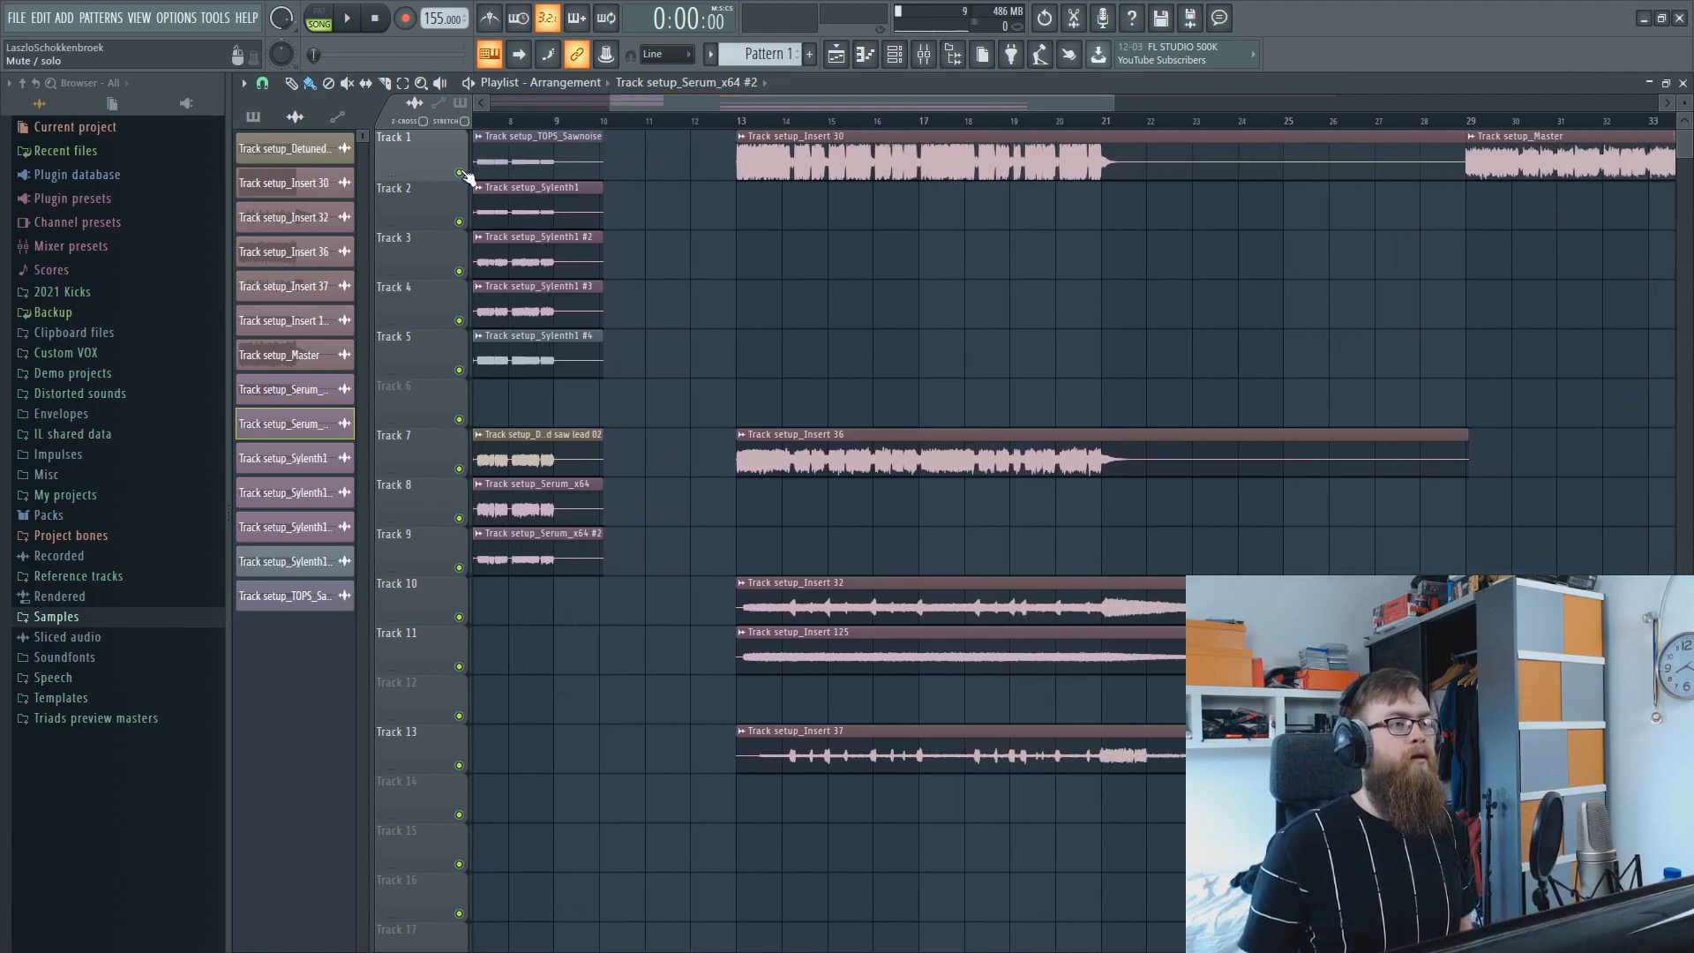
right_click(459, 469)
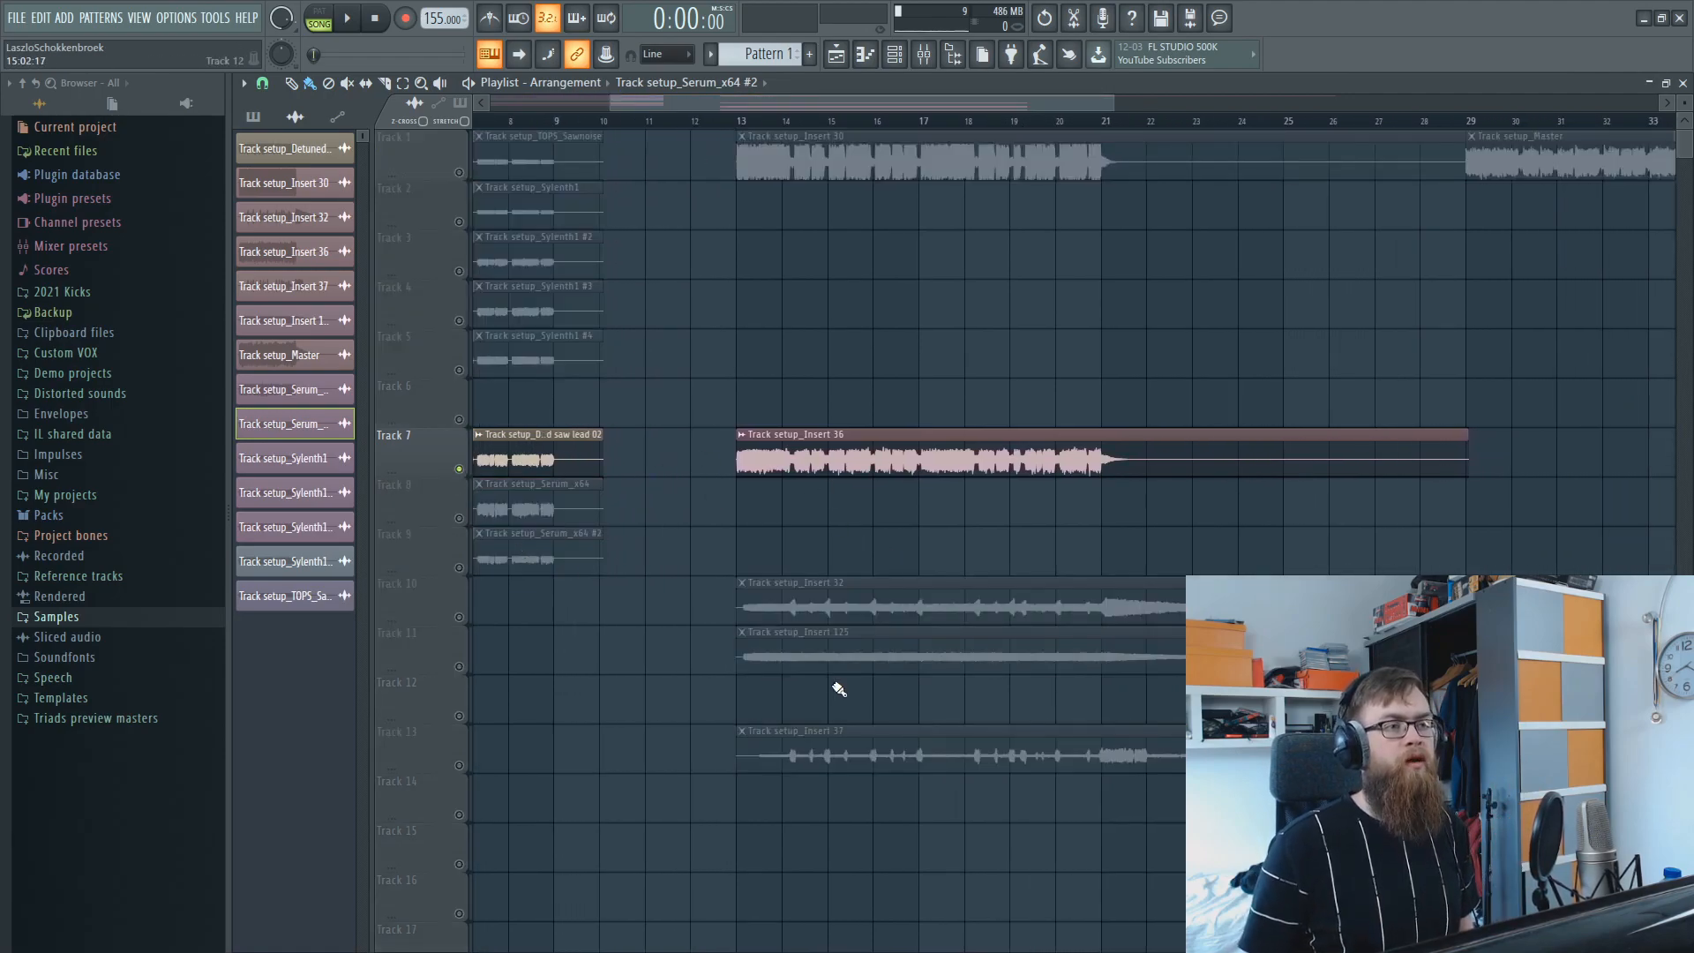
double_click(449, 168)
right_click(459, 173)
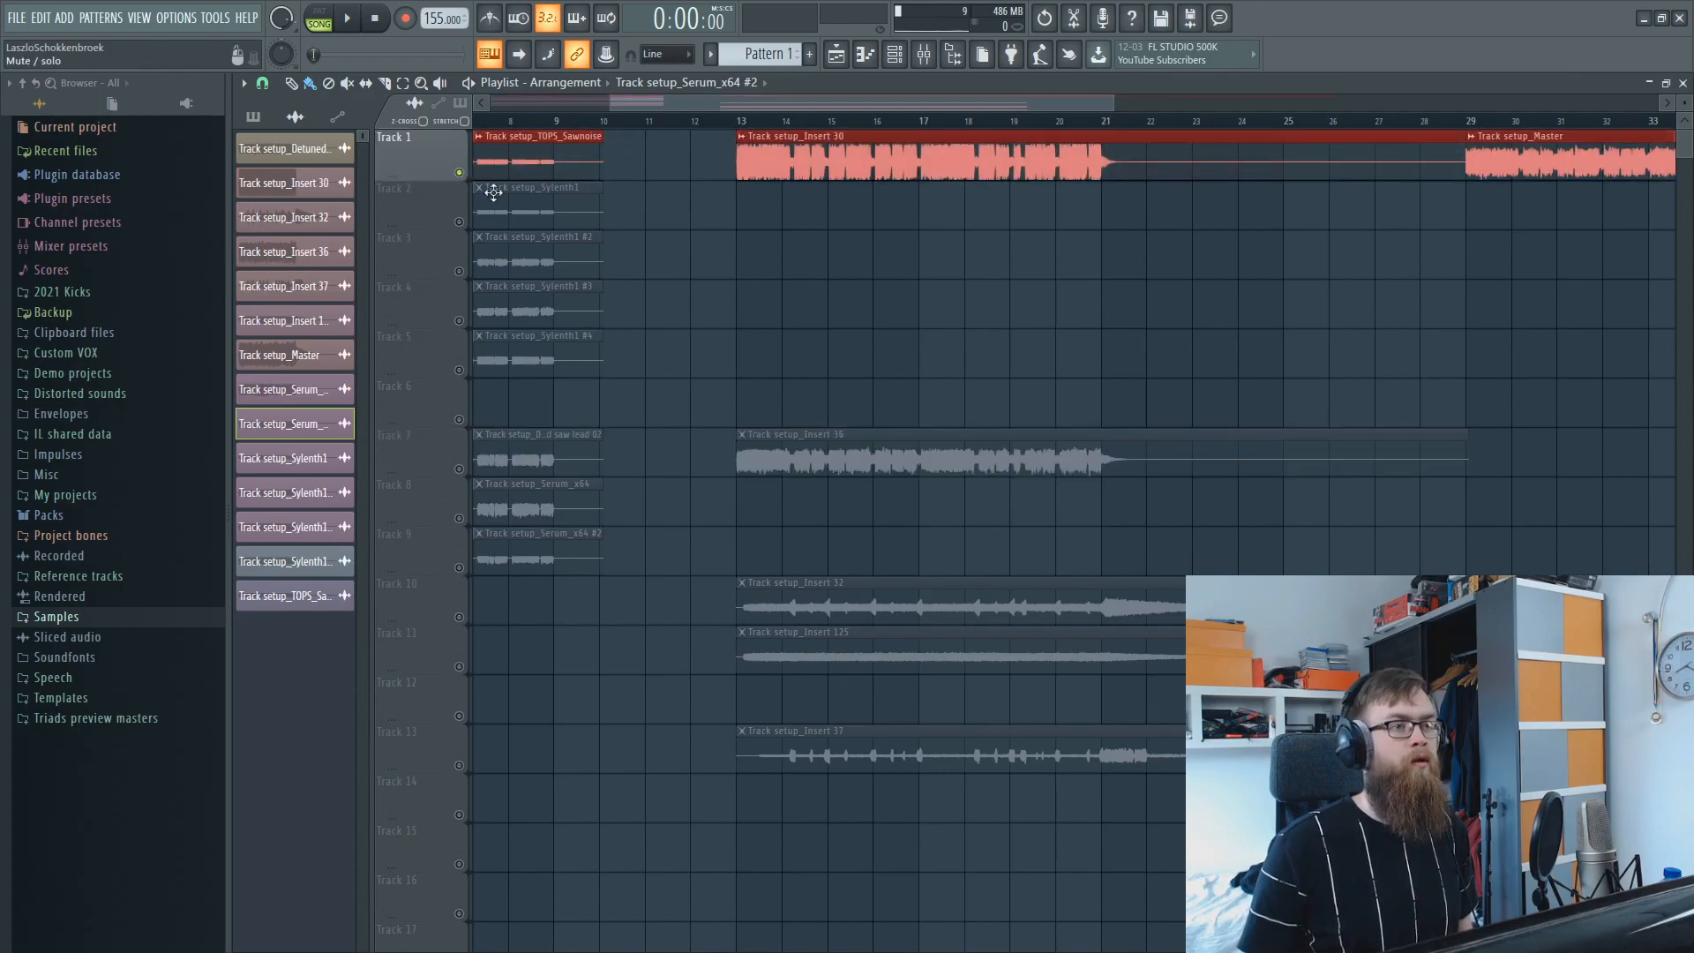
left_click_drag(578, 350, 486, 132)
left_click(898, 311)
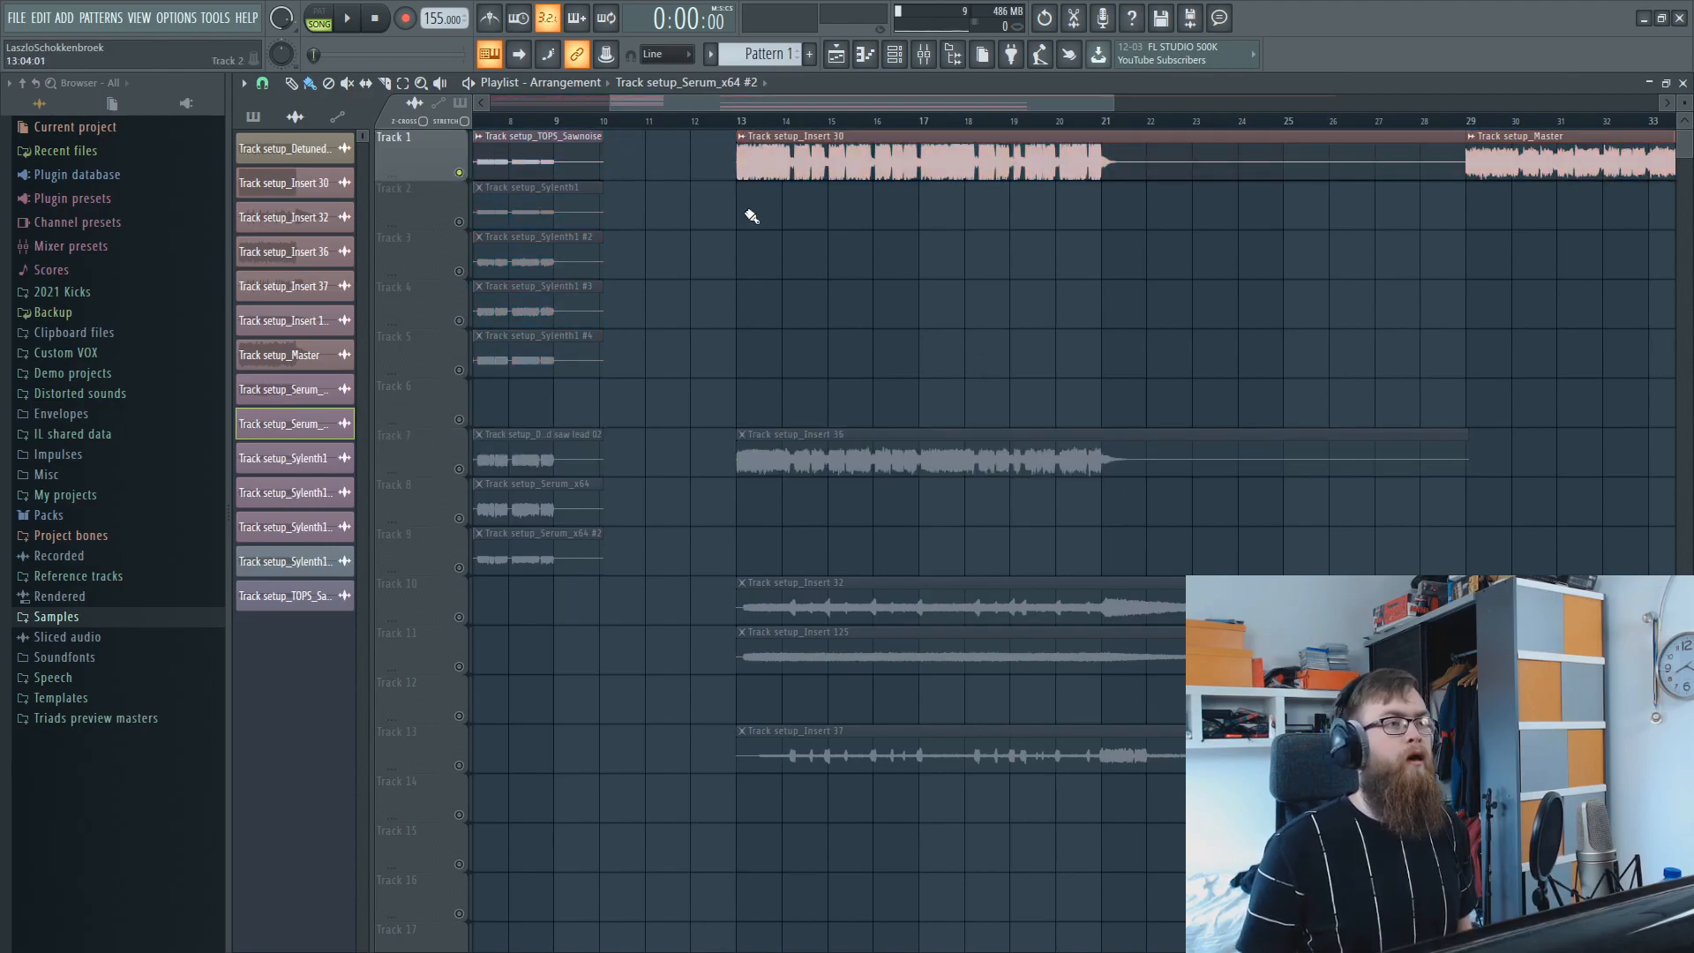
left_click(741, 121)
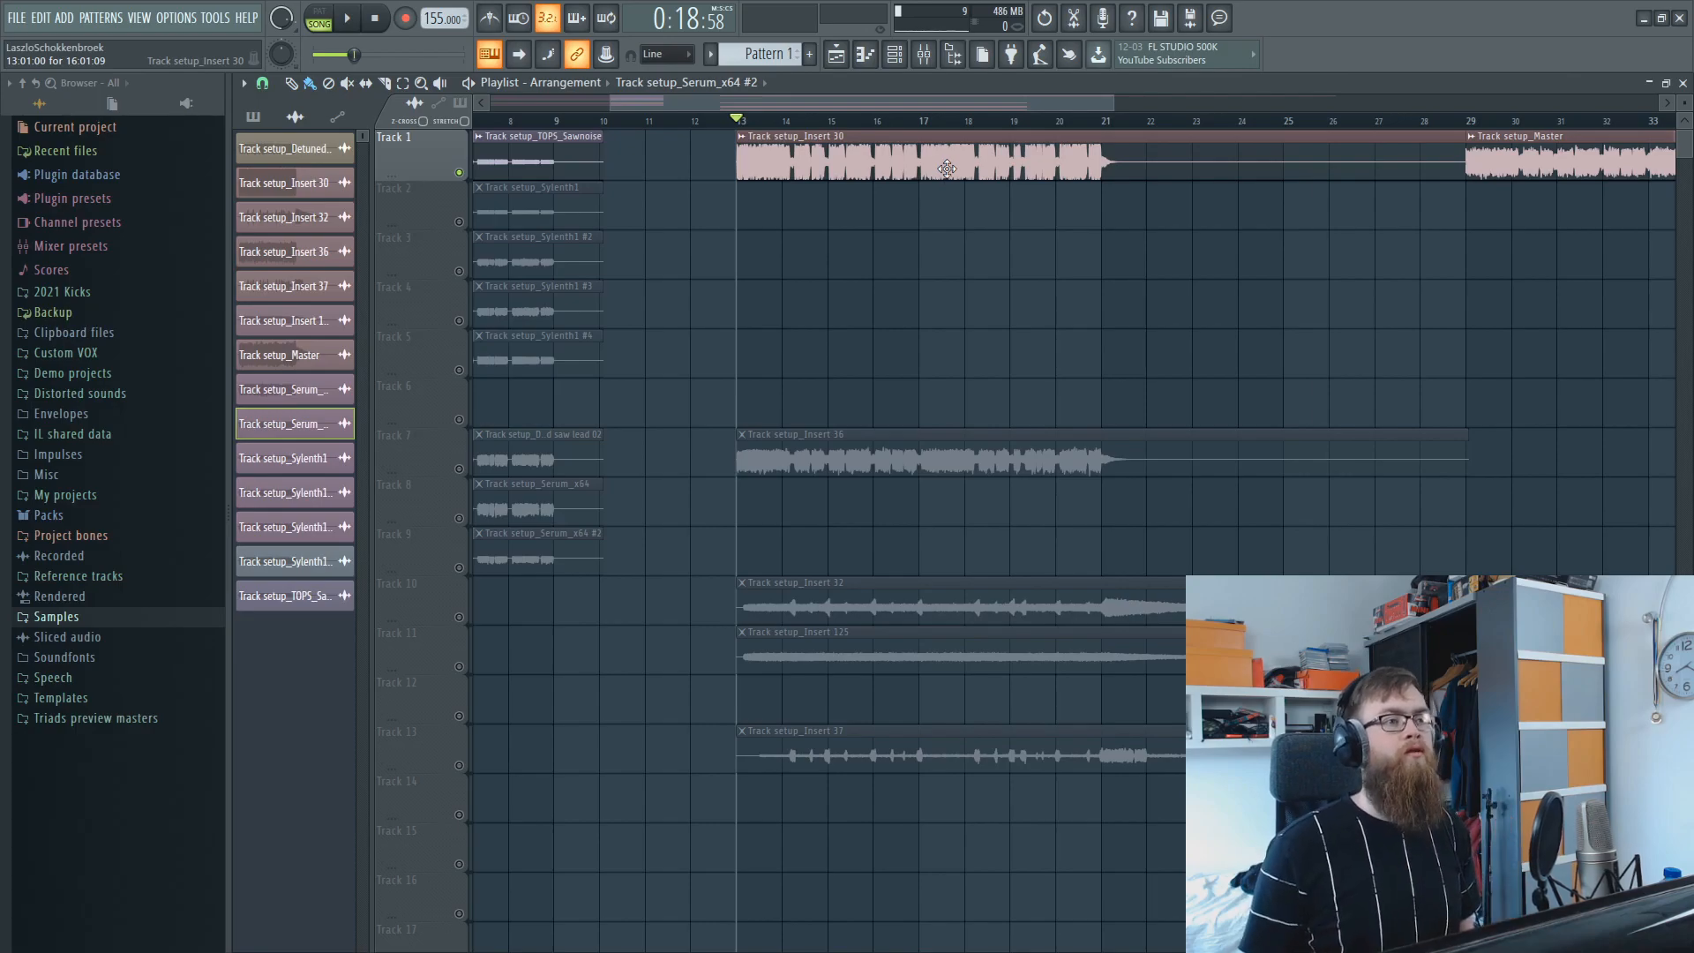
scroll(1060, 135, "up", 3)
key("space")
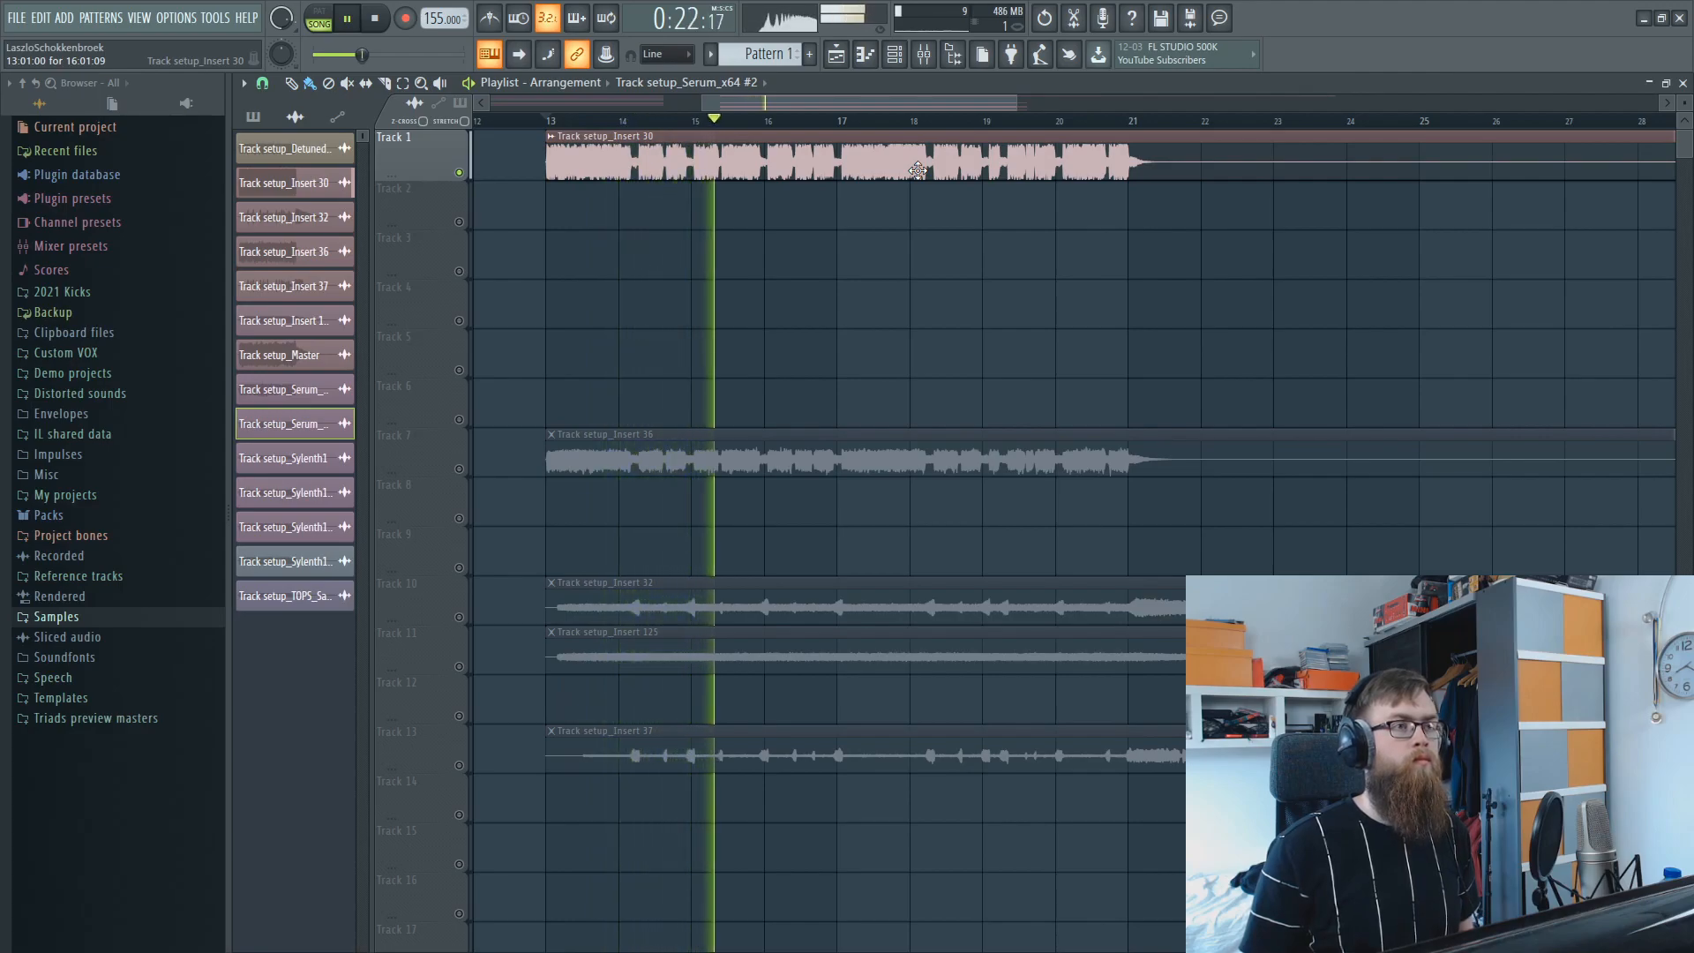
scroll(820, 149, "down", 4)
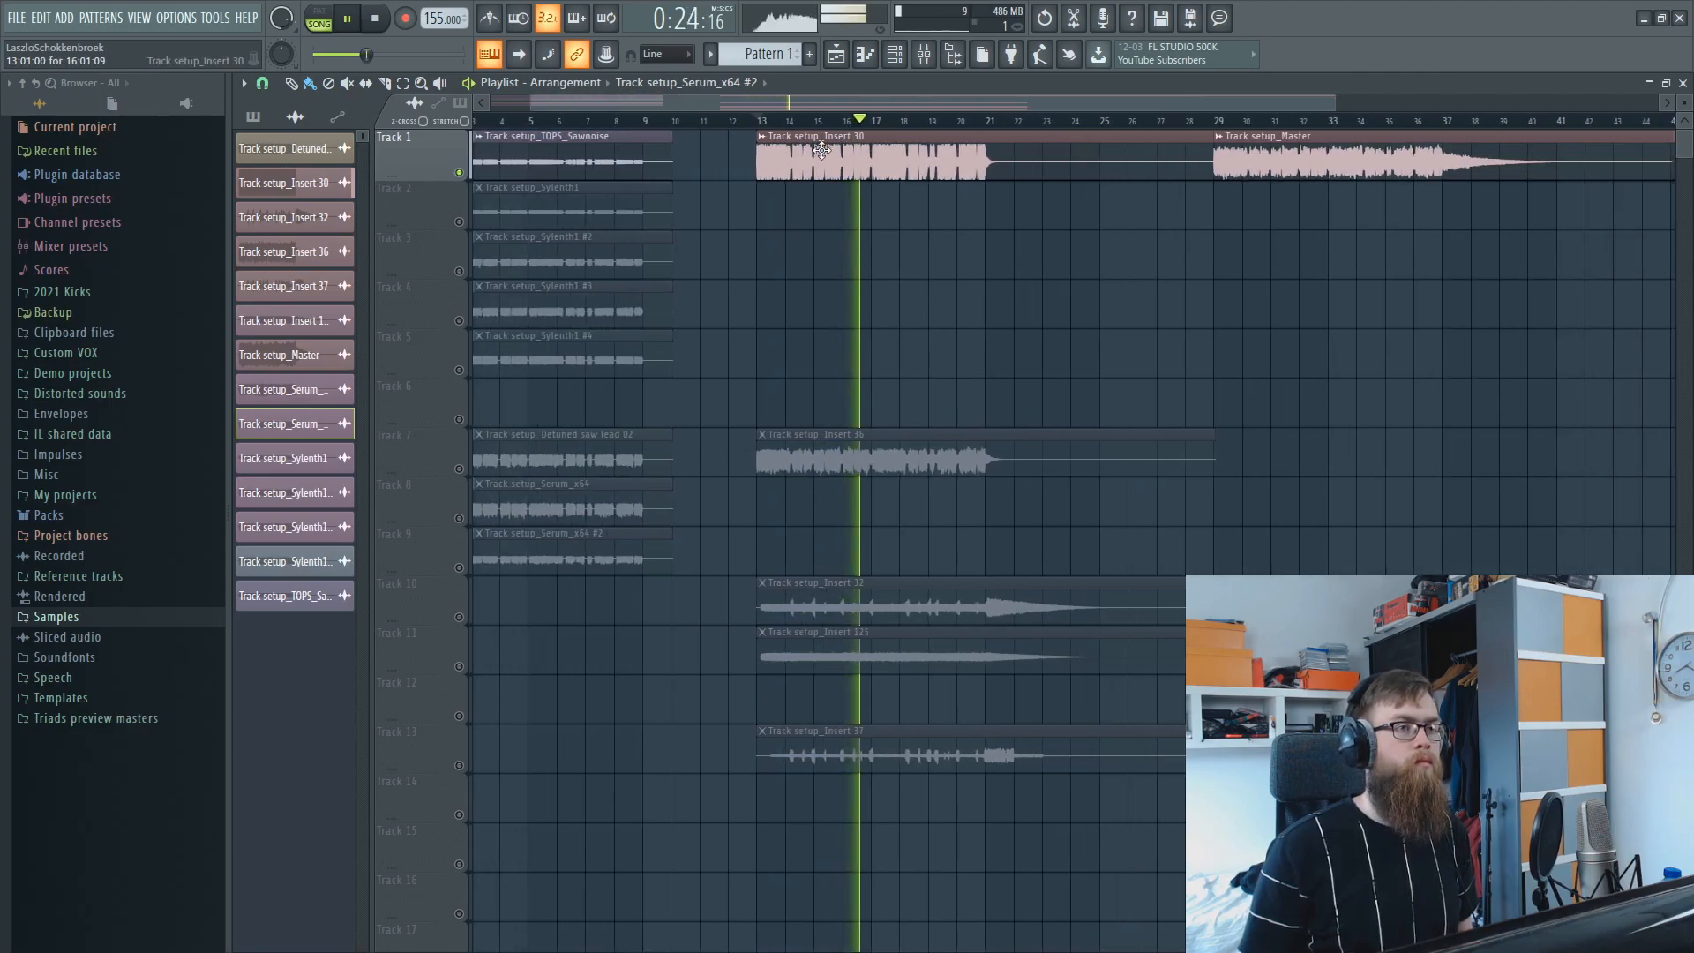
key("space")
Re-enable all tracks, mute Tracks 7, 8 and 9, and return the playback position to the start.
right_click(460, 371)
right_click(461, 370)
left_click(459, 469)
left_click(458, 518)
left_click(459, 568)
left_click_drag(515, 122, 231, 147)
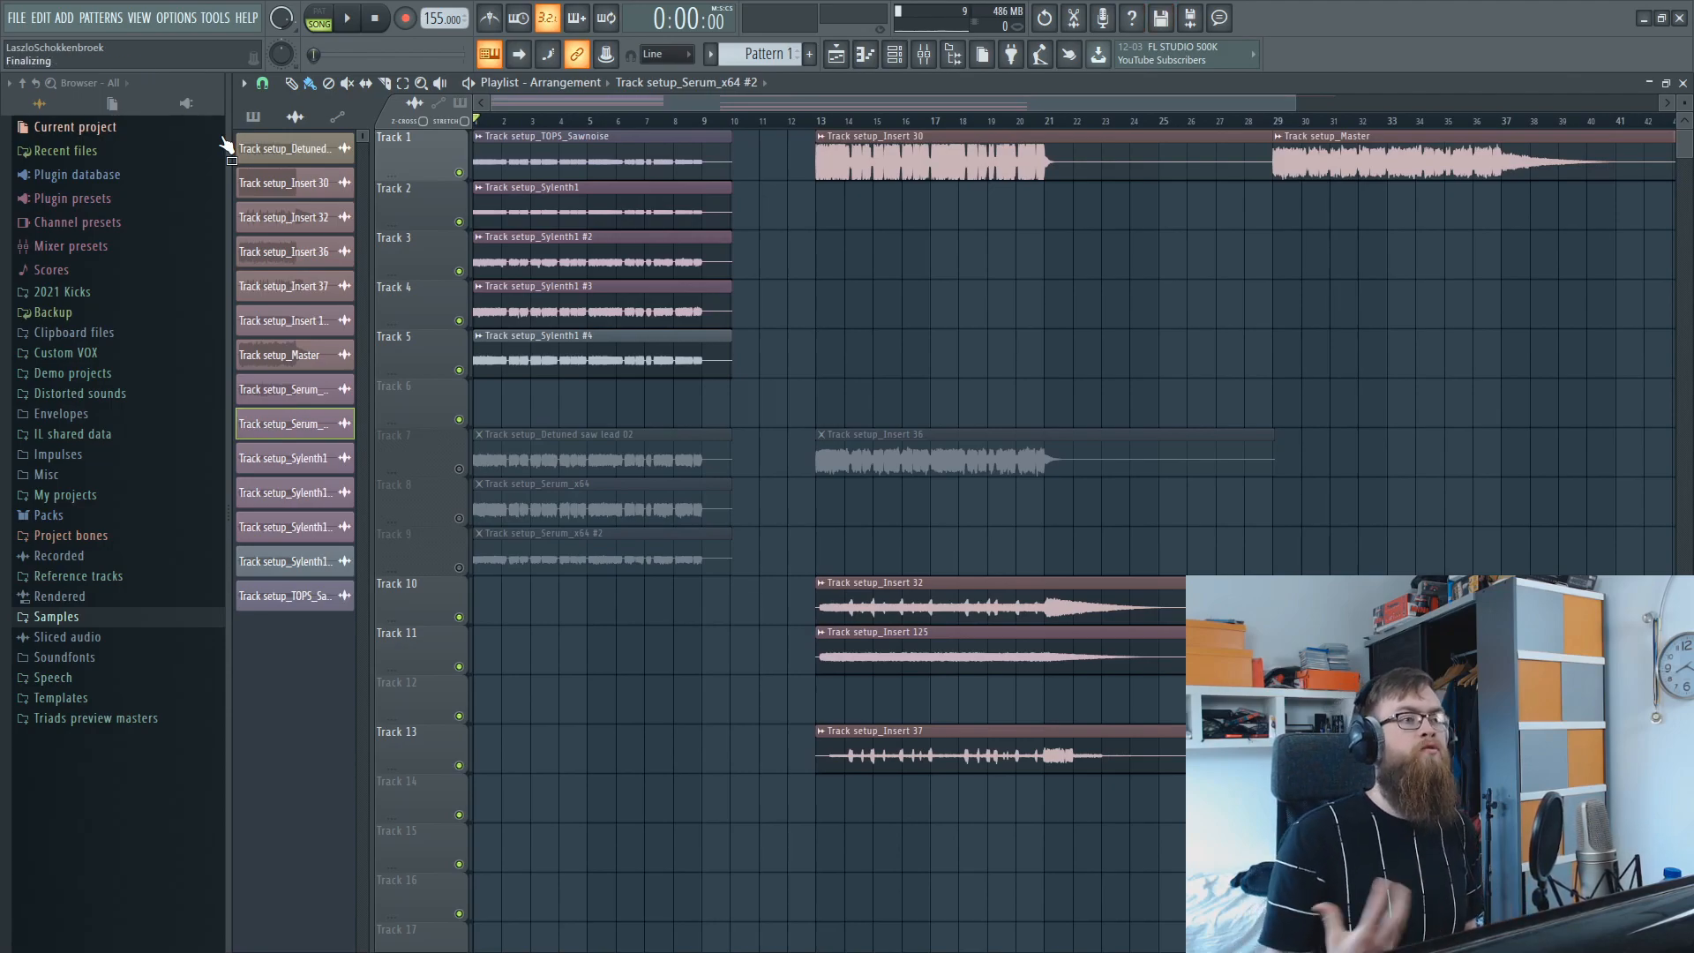
key("space")
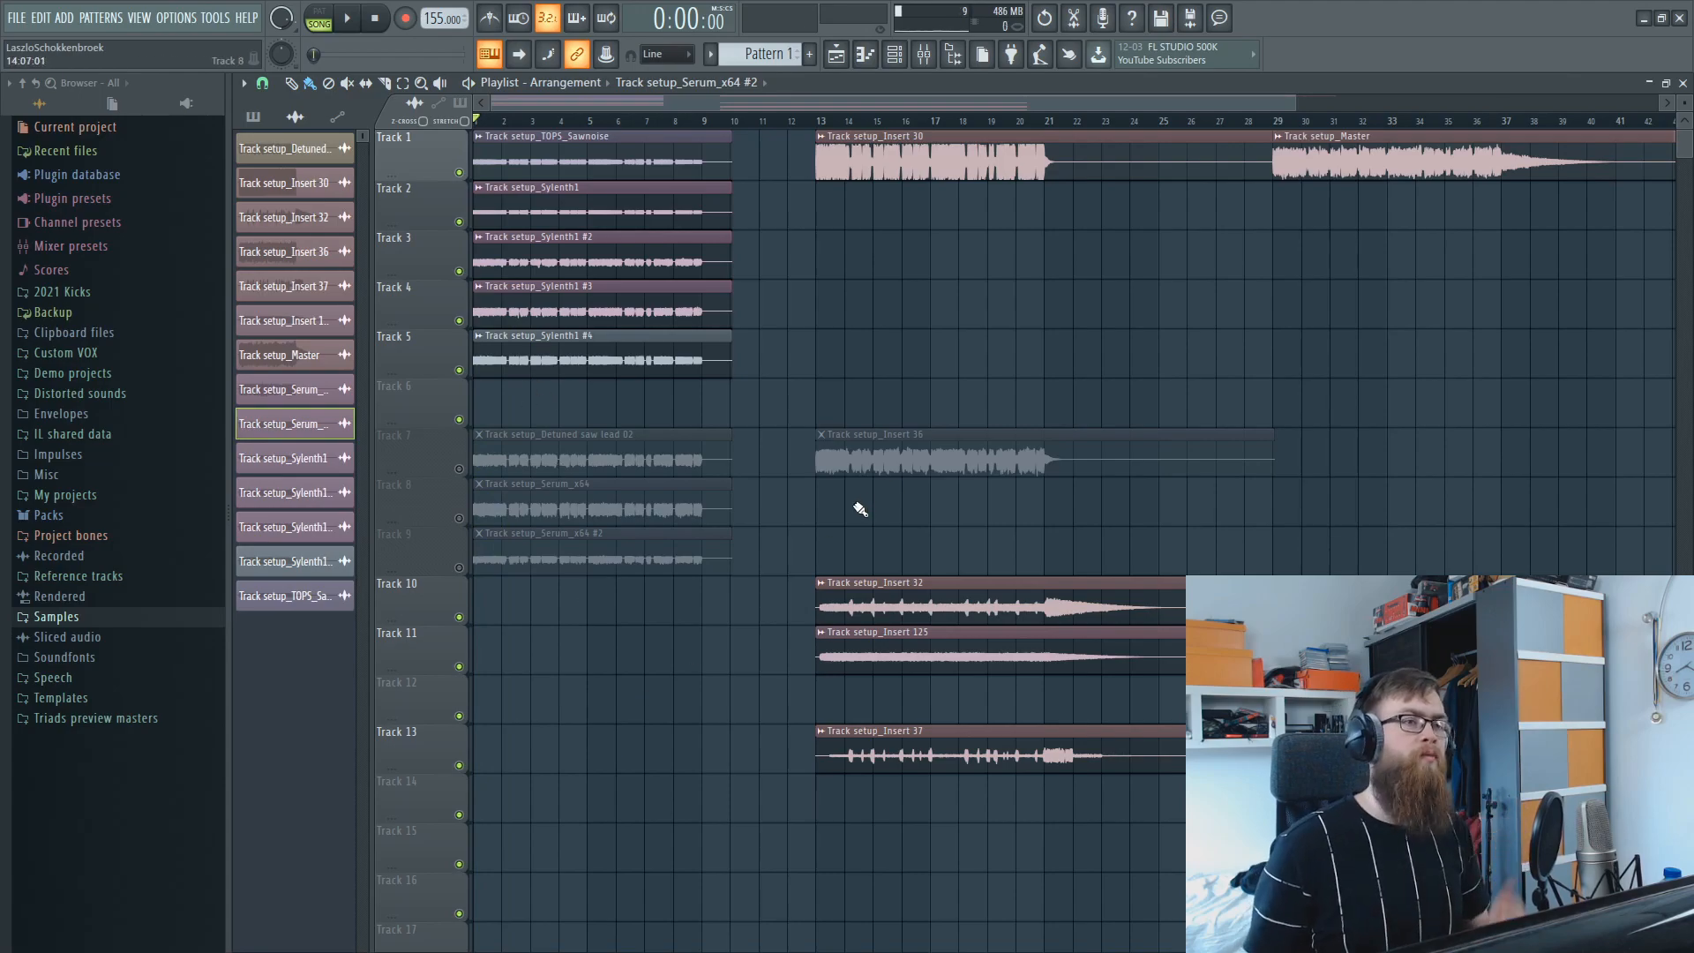
Play the arrangement from bar 13 with Tracks 7 to 9 muted, and move the playback position to bar 21.
left_click(817, 122)
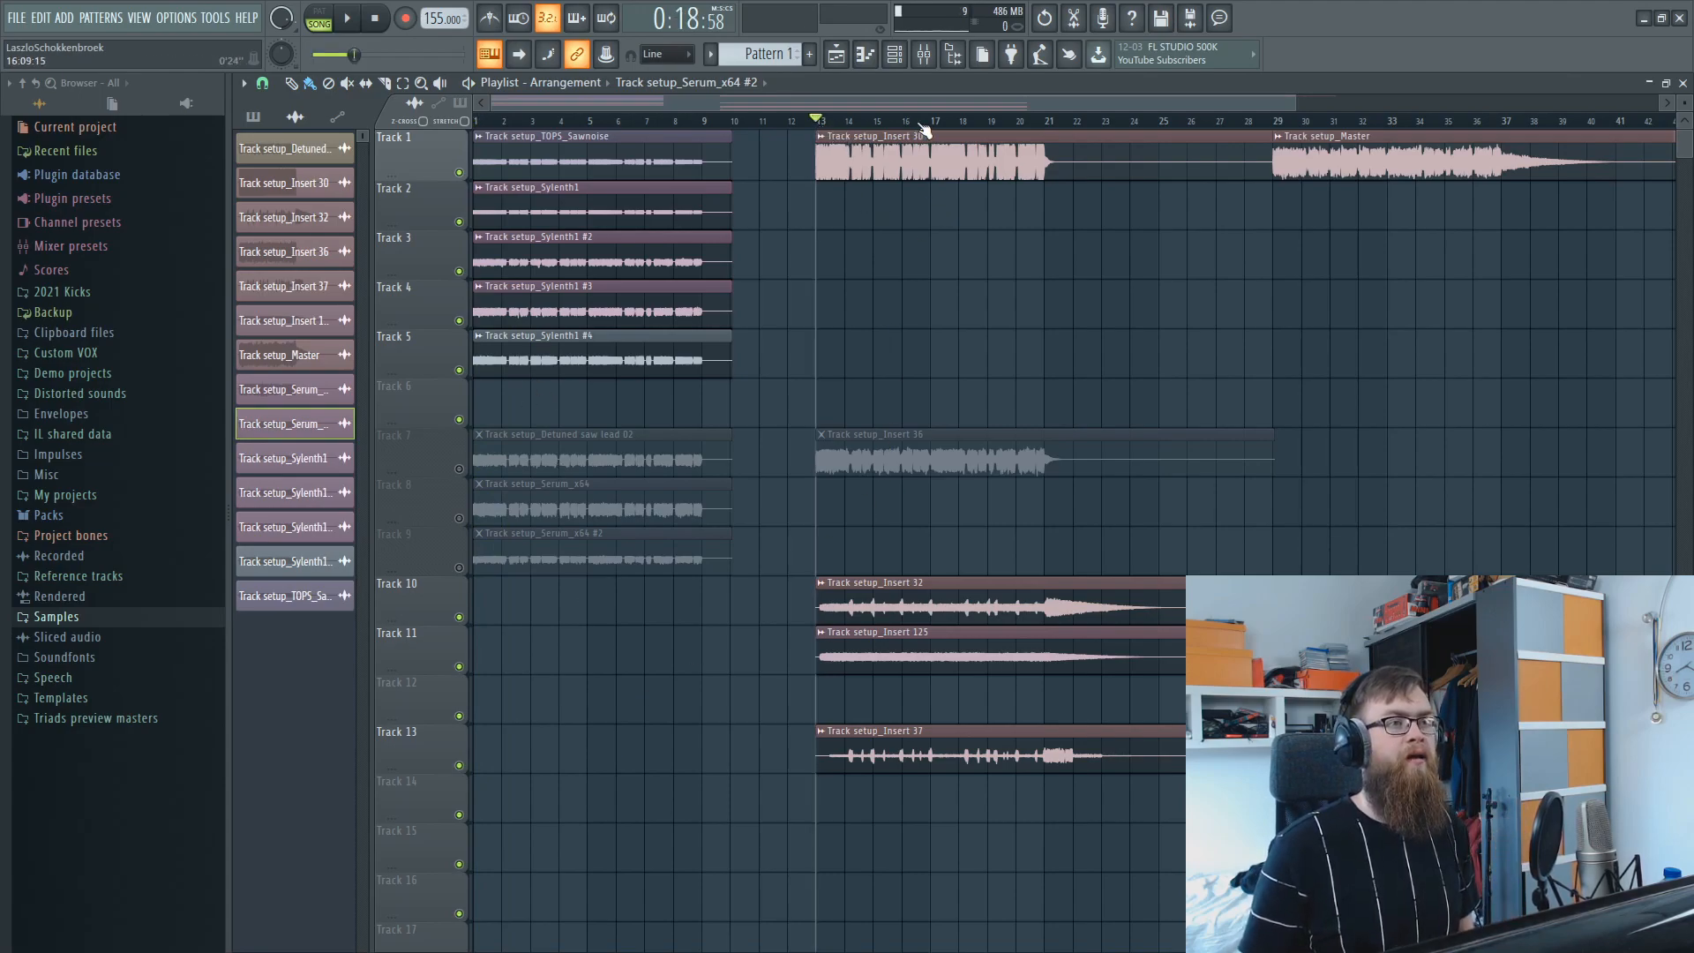
scroll(925, 123, "up", 2)
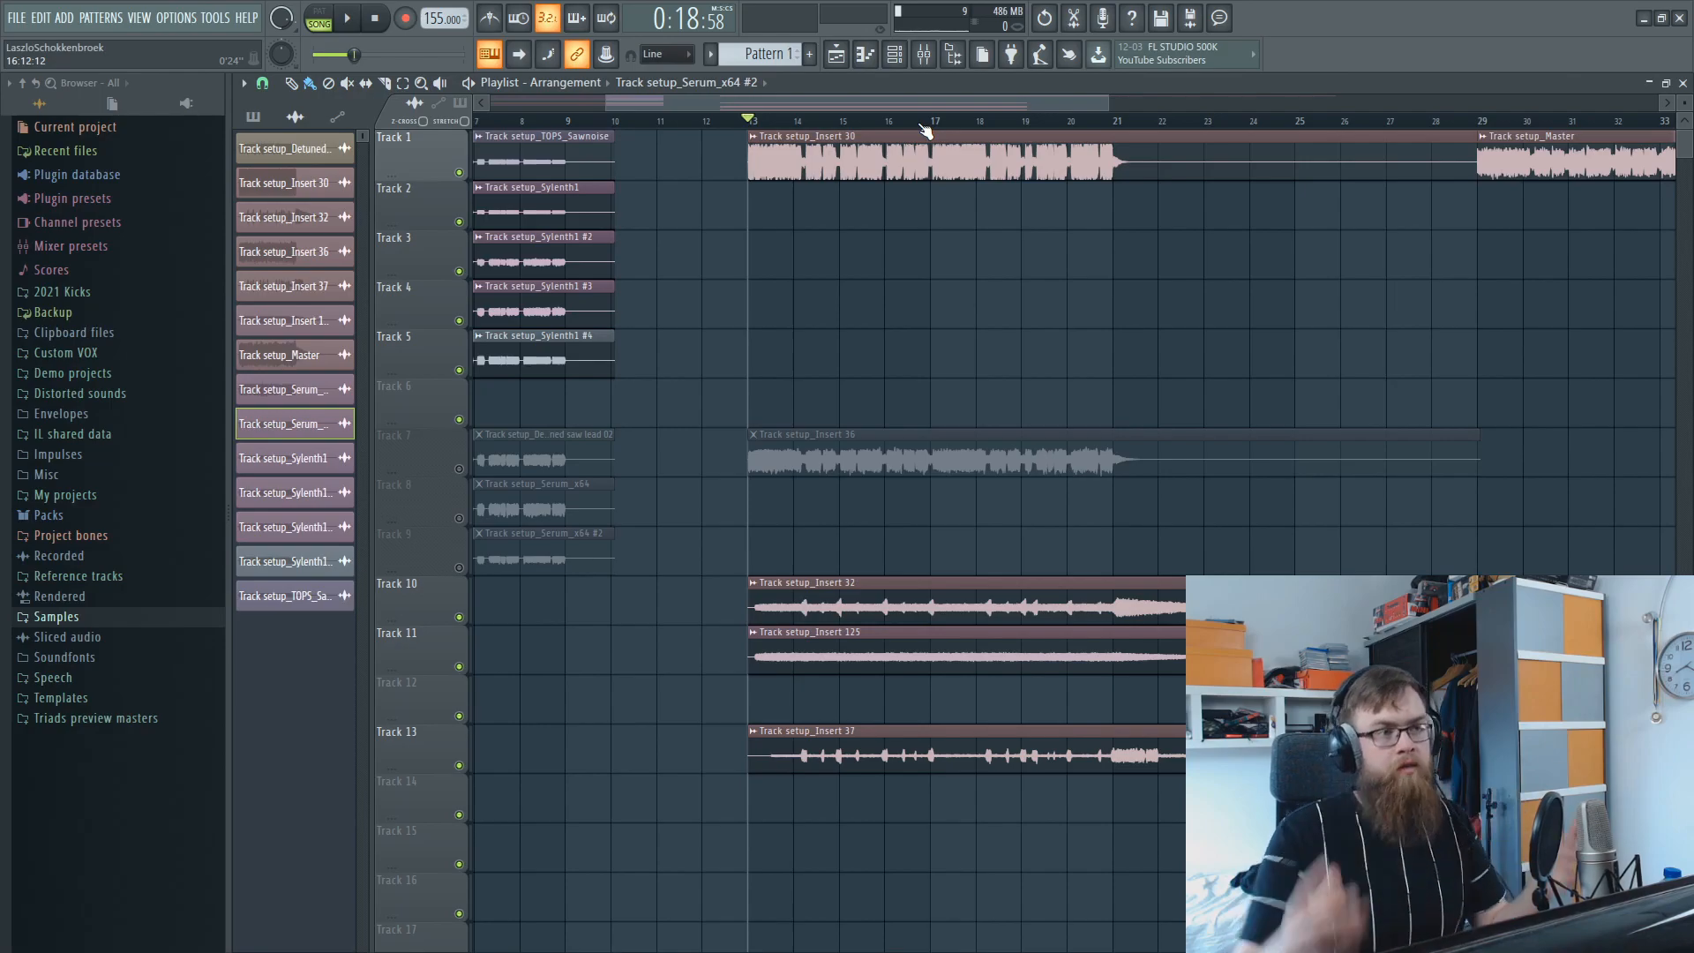
key("space")
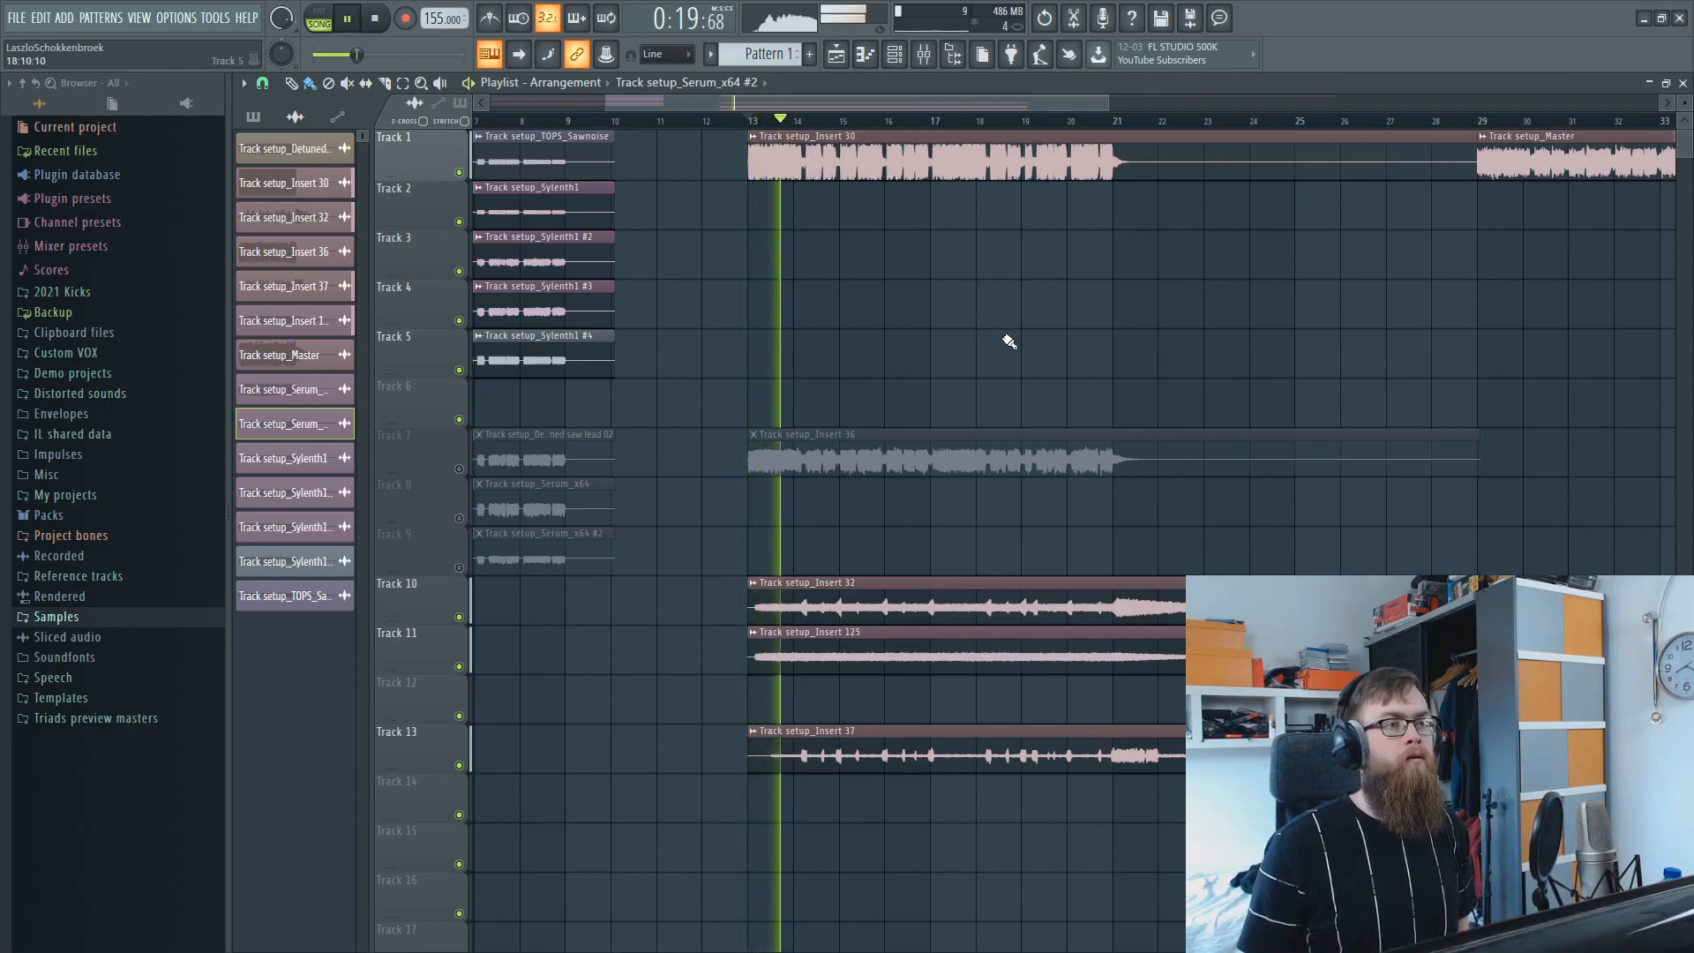
key("space")
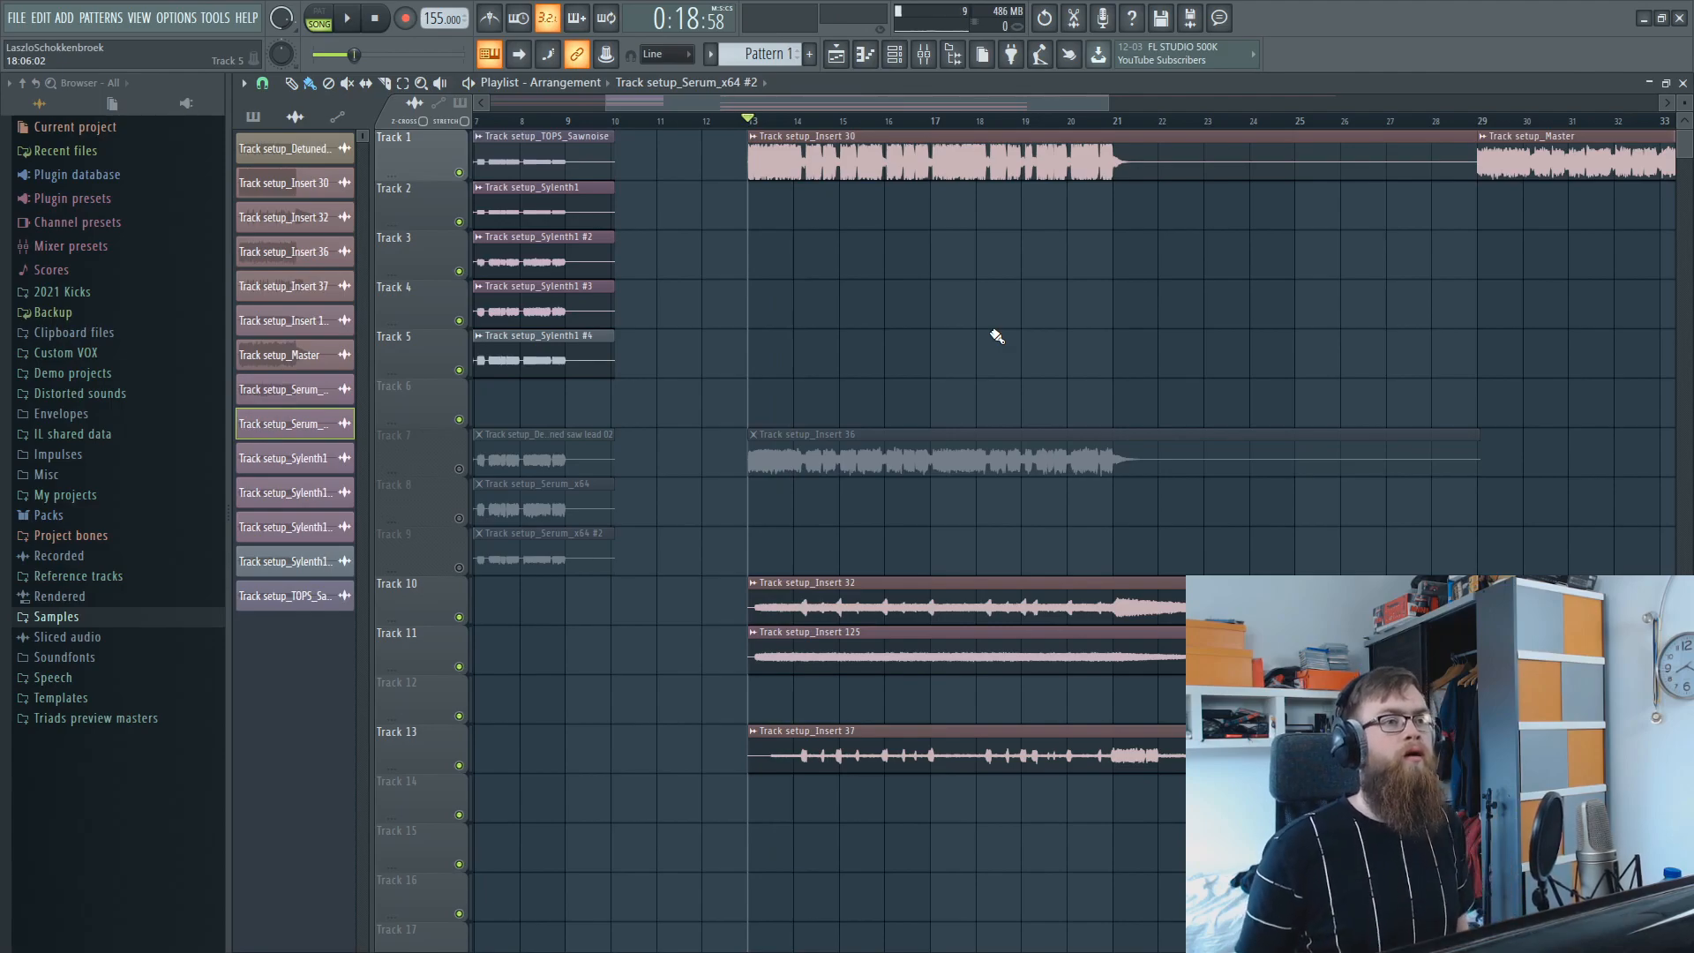
left_click(1116, 125)
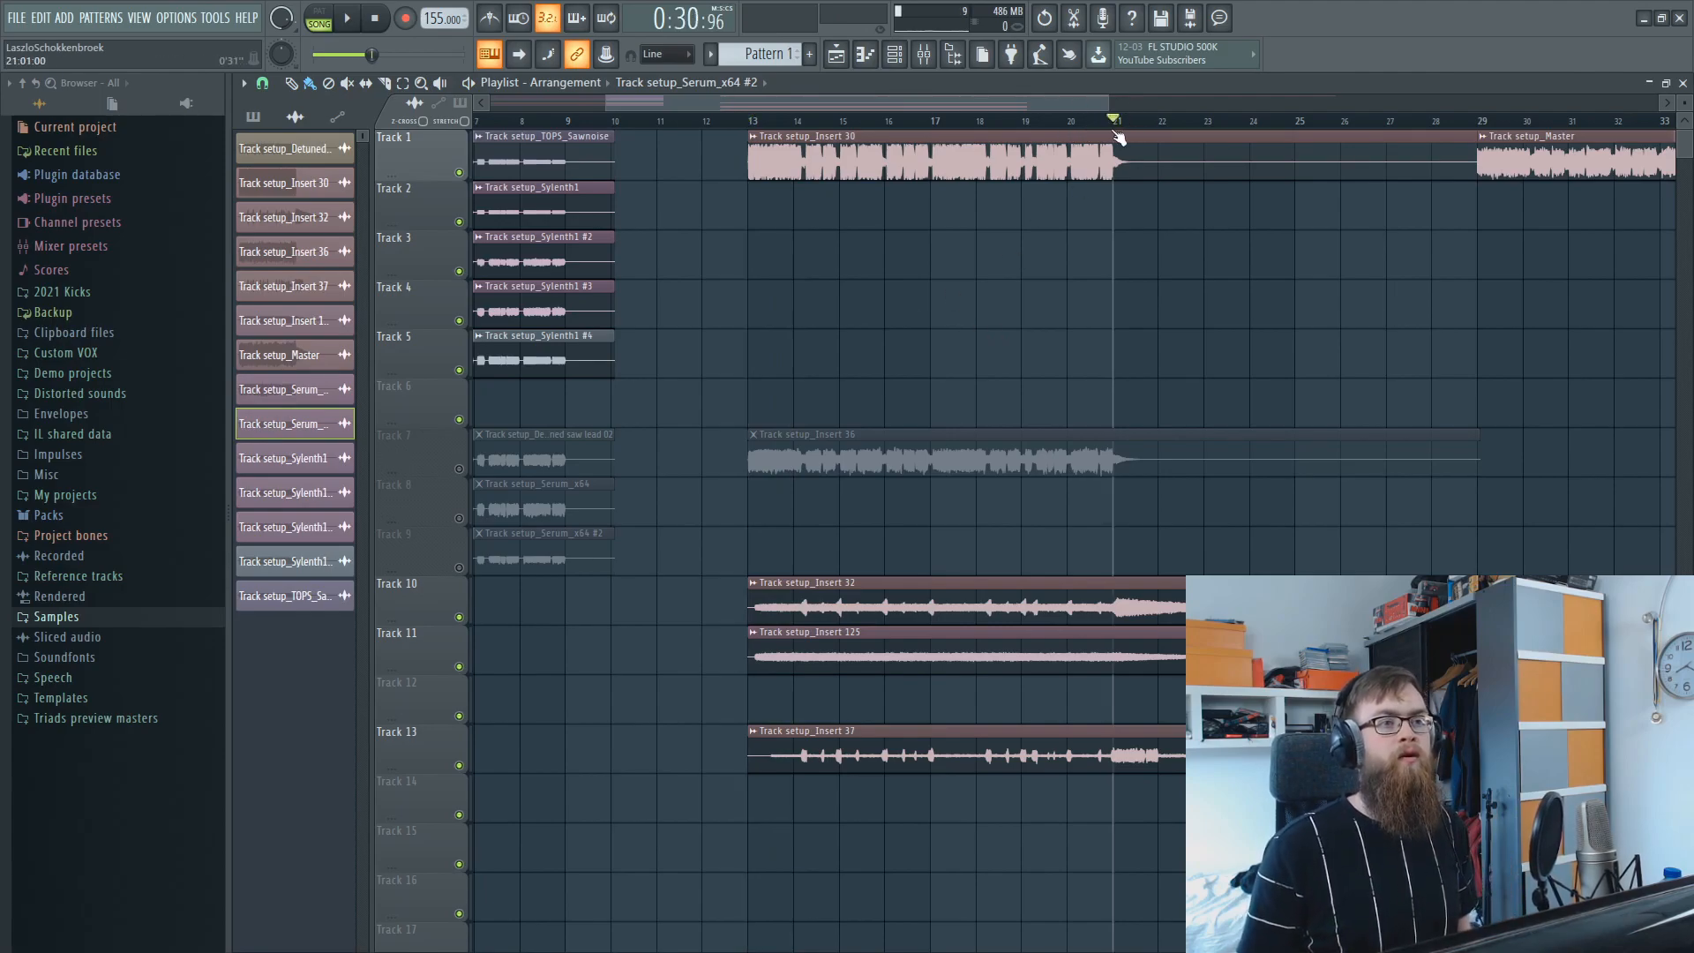
mouse_move(1131, 138)
left_mouse_down()
mouse_move(1159, 142)
mouse_move(1104, 142)
left_mouse_up()
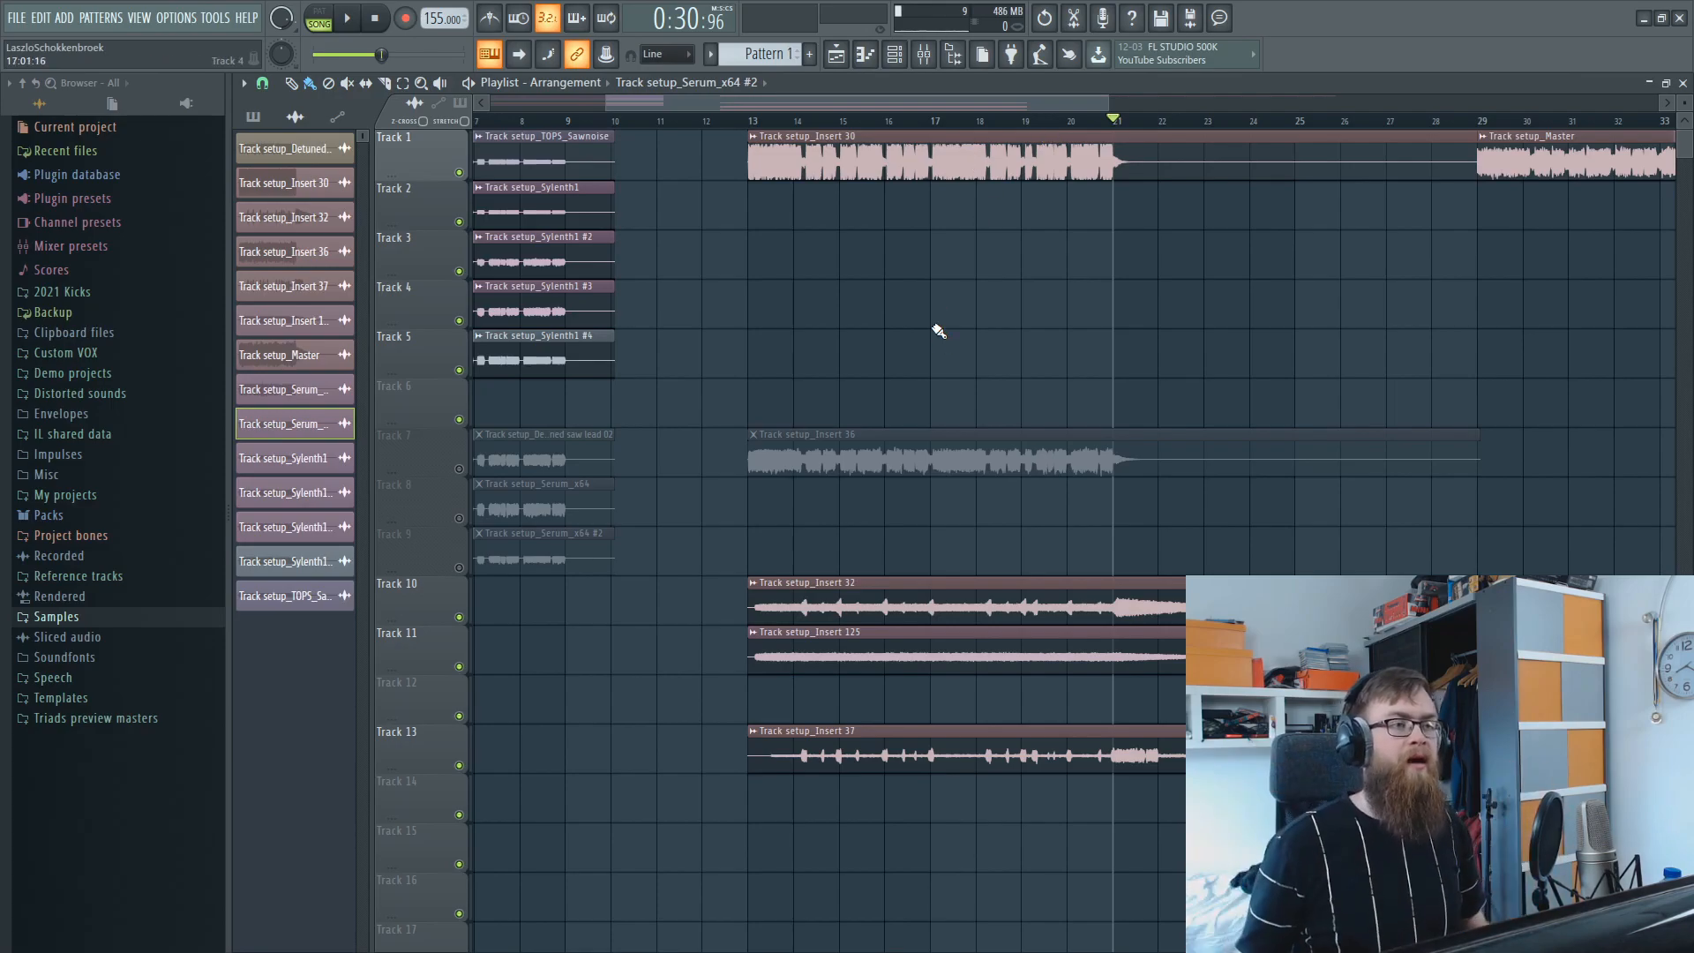
Re-enable Tracks 7 to 9, solo Track 7 and audition its Track setup_Insert 36 clip from bar 13.
left_click(477, 485)
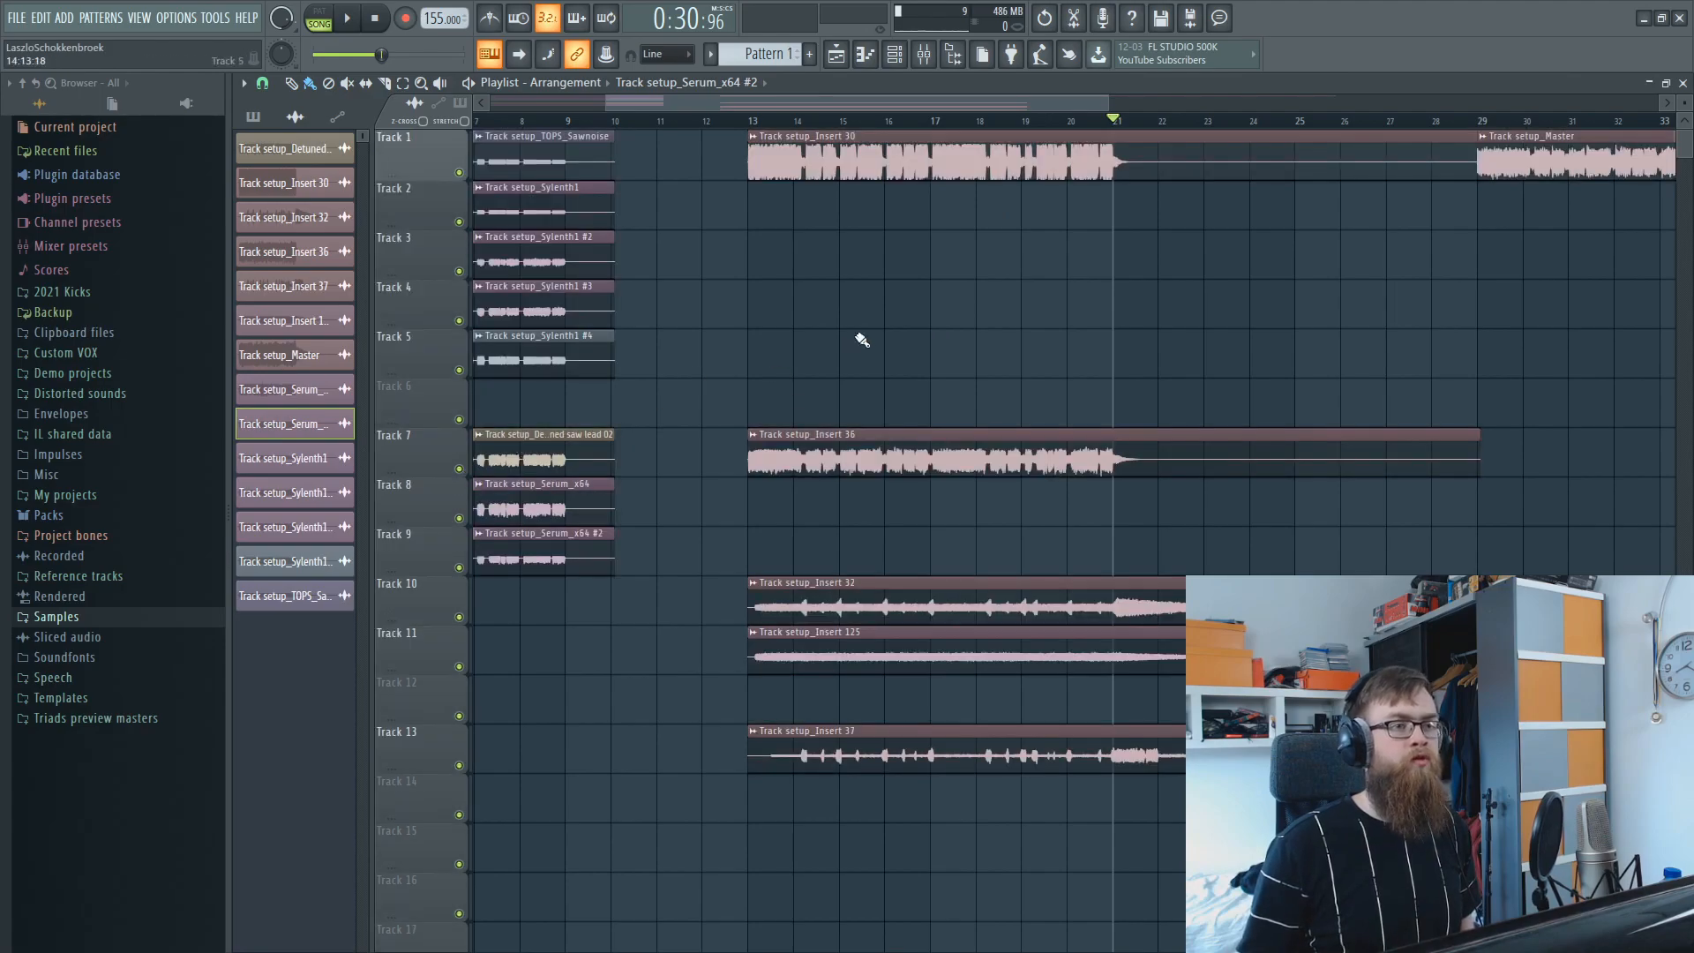
left_click(749, 121)
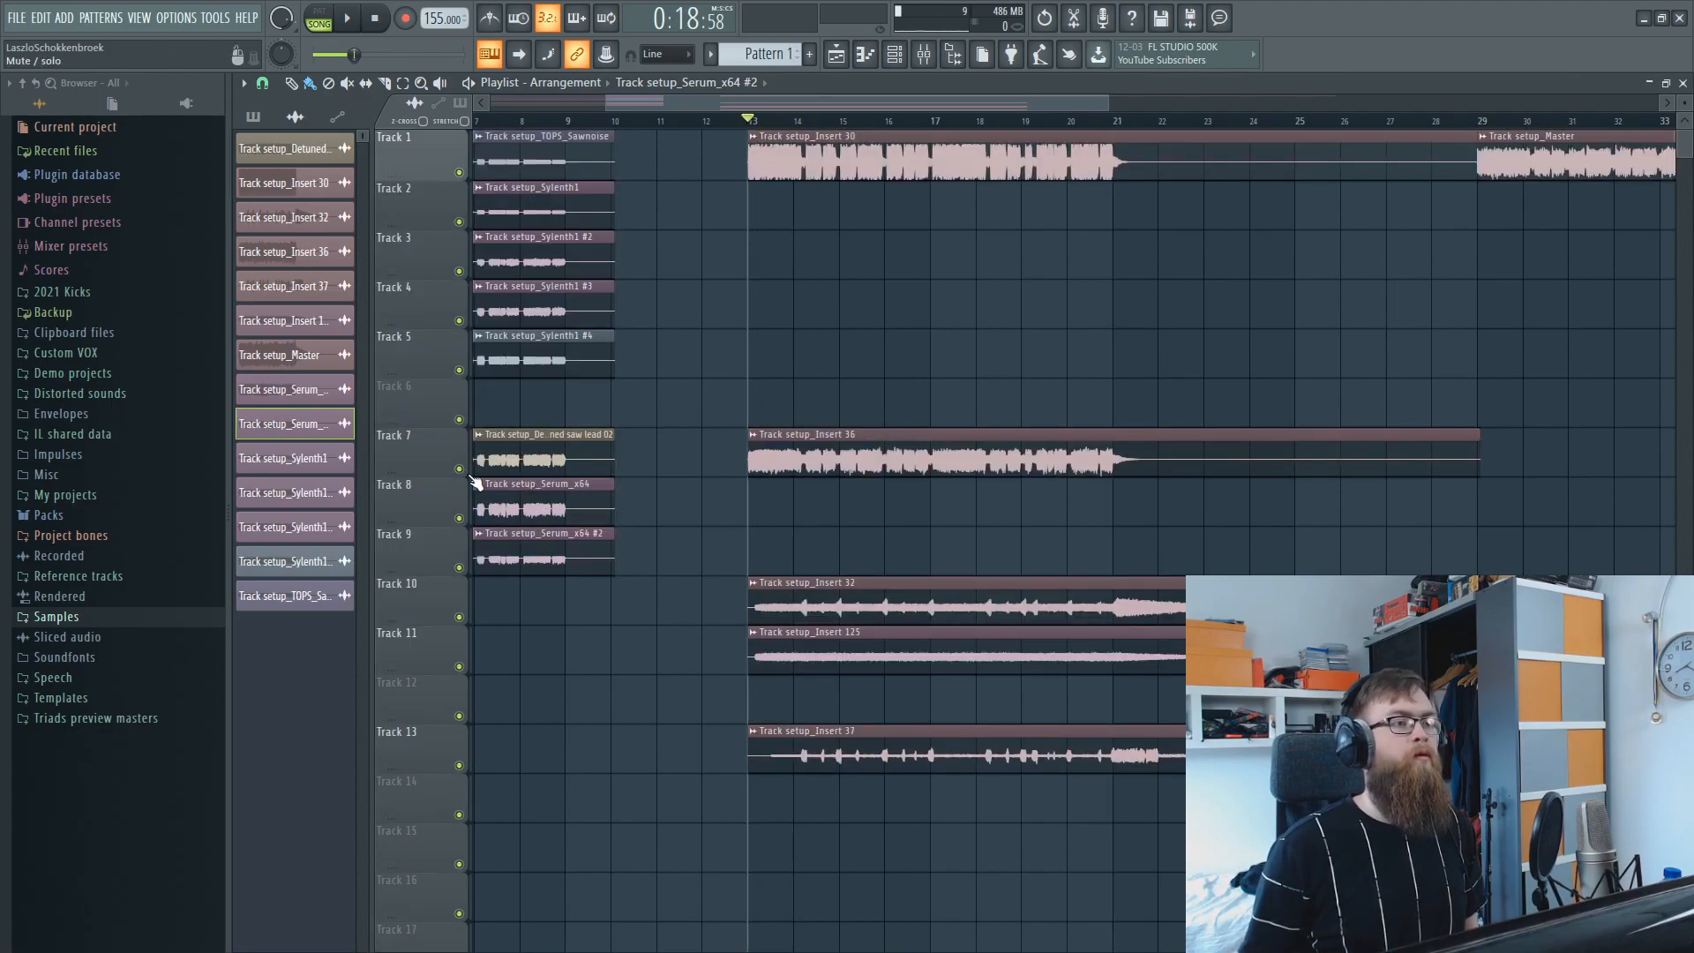
right_click(458, 469)
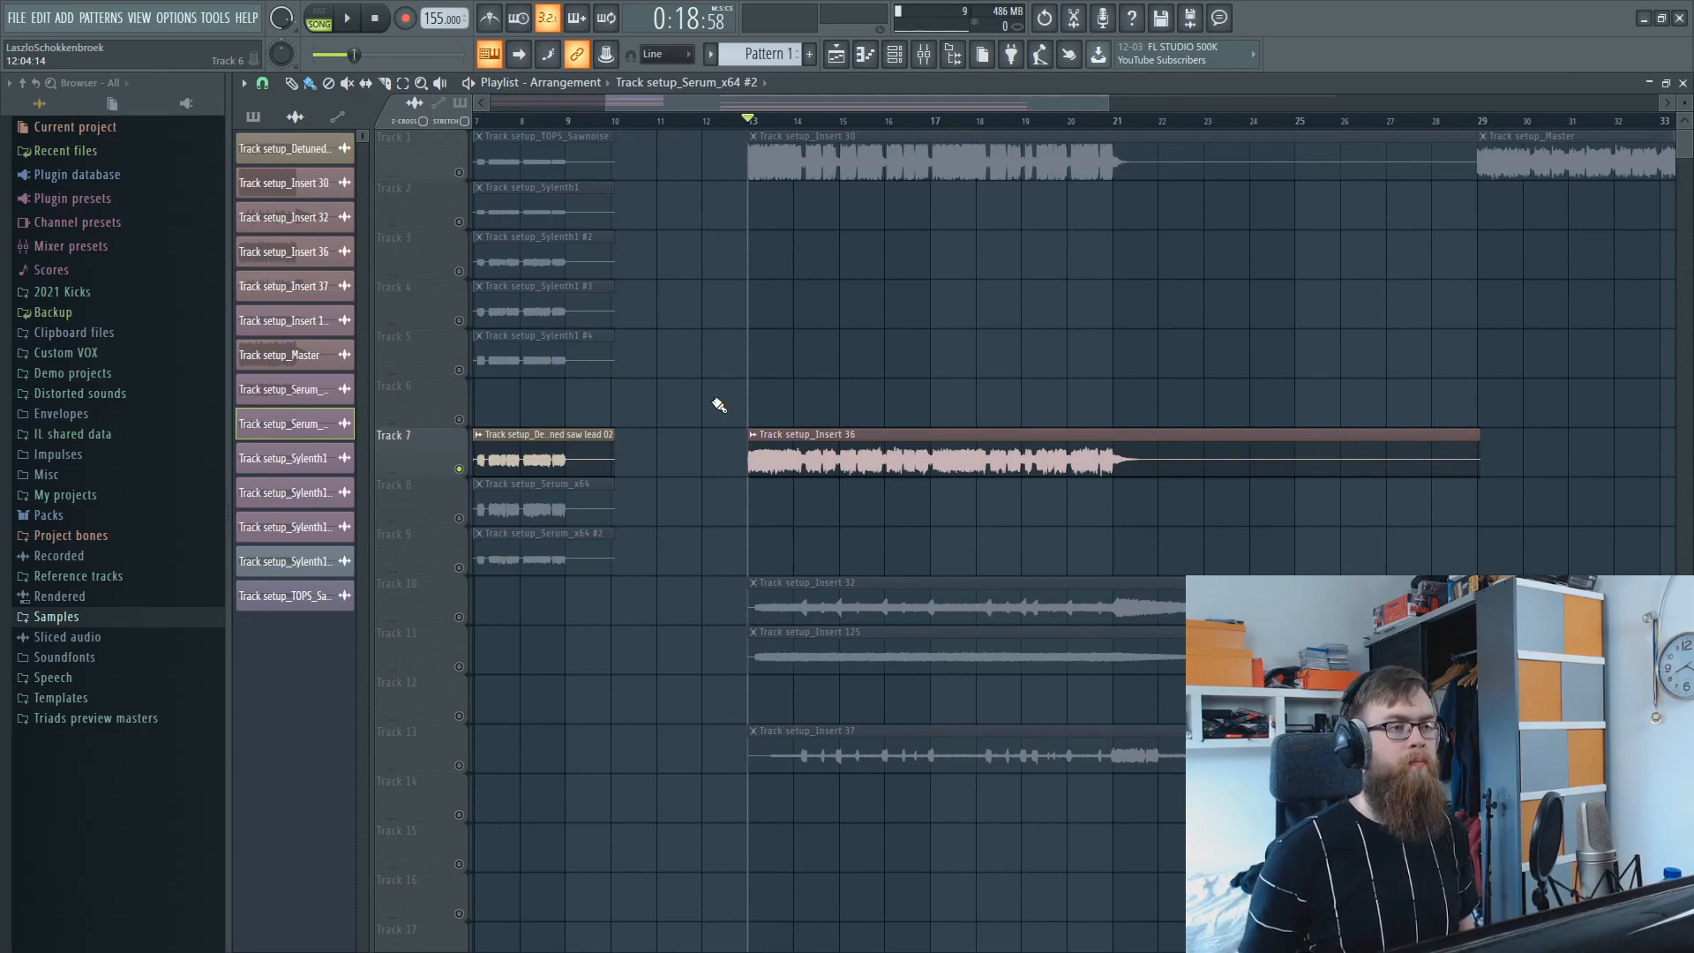
key("space")
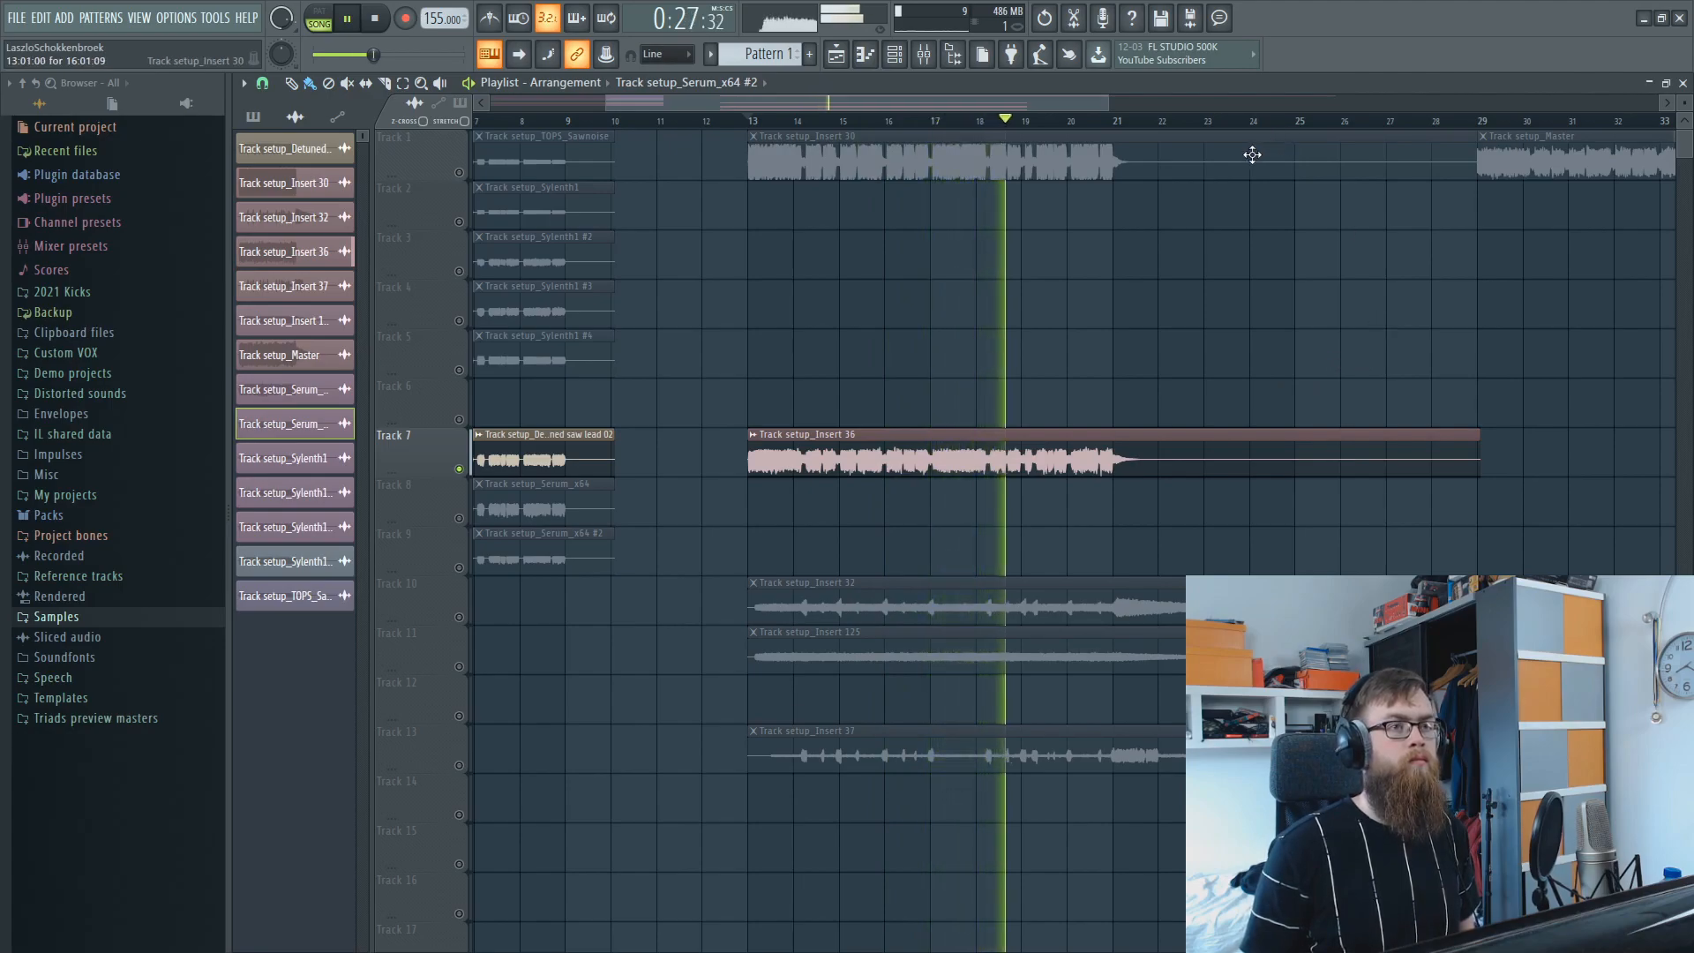
scroll(1252, 145, "down", 2)
scroll(1253, 152, "down", 2)
scroll(1261, 175, "up", 2)
scroll(1343, 317, "right", 3)
key("space")
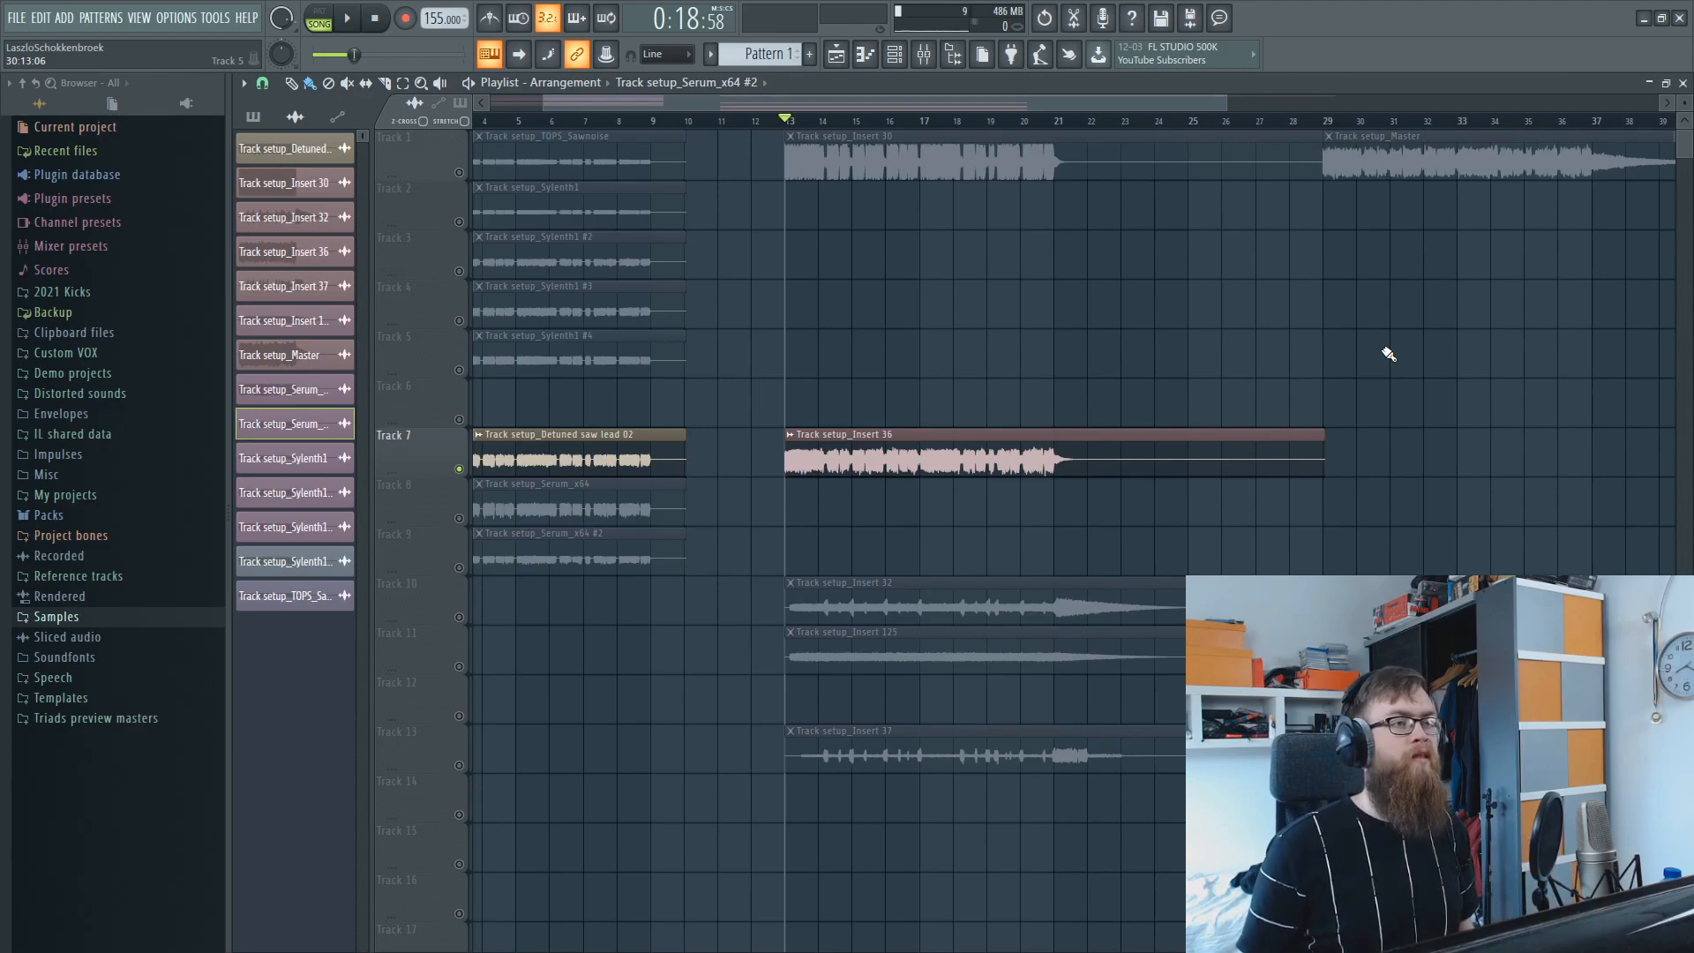
Select the Insert 32, Insert 125 and Insert 37 clips as a group, and the Insert 37 clip on its own.
left_click_drag(871, 824, 961, 574)
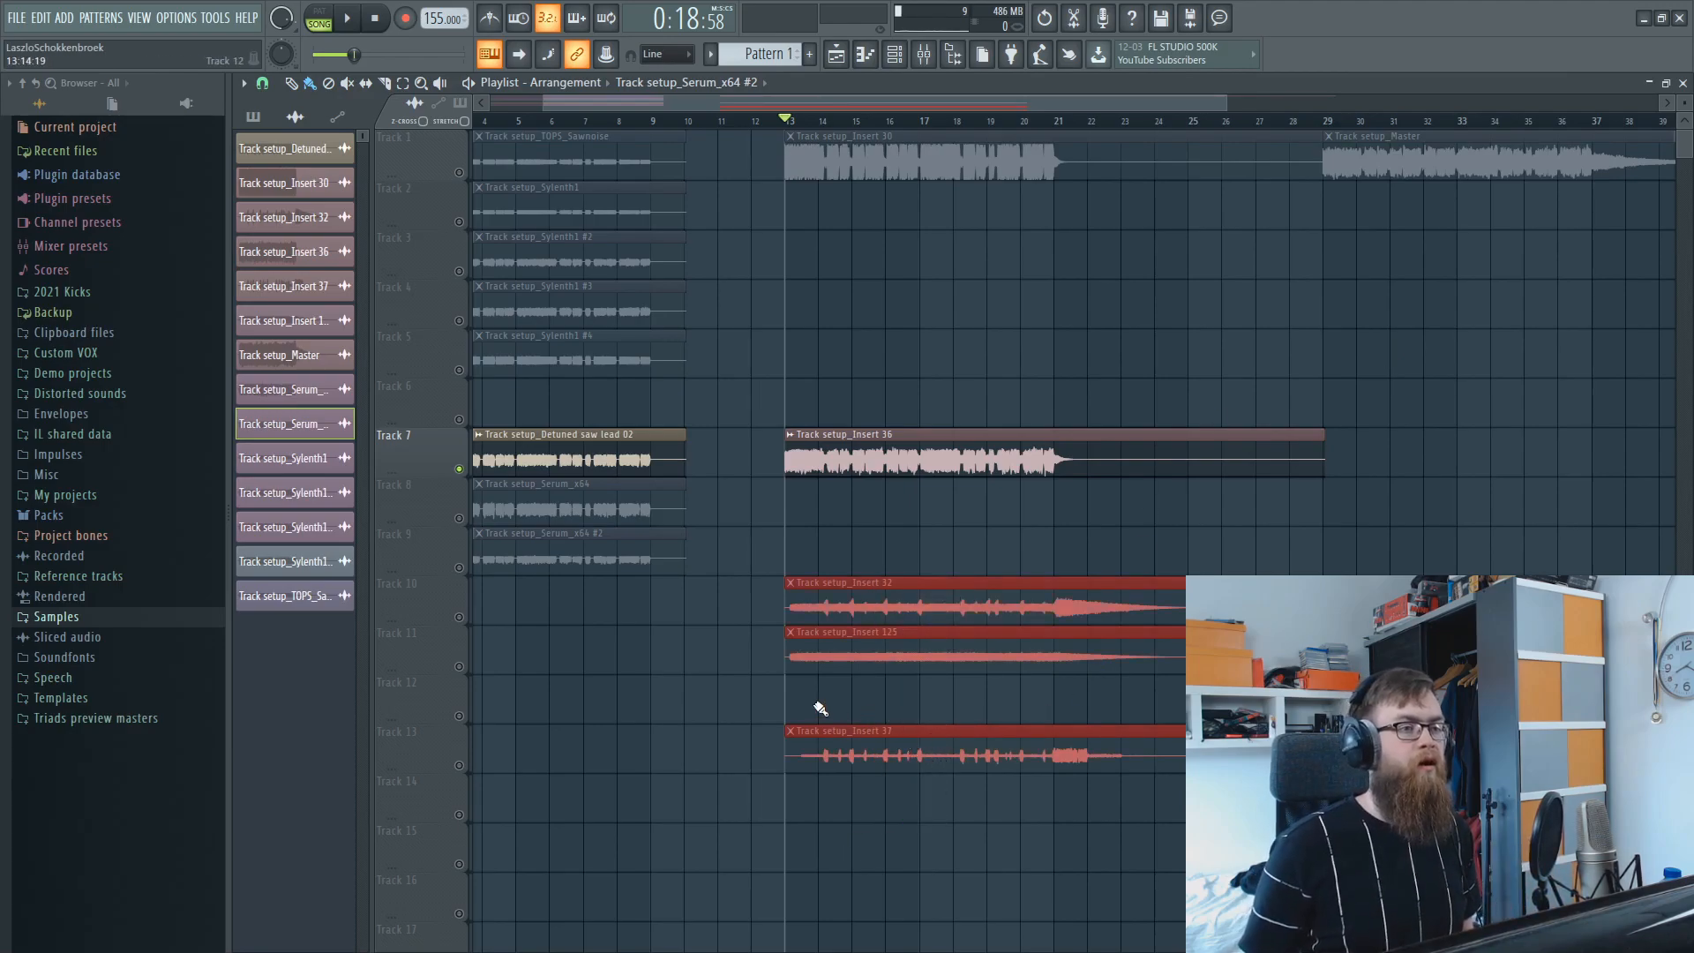
left_click_drag(854, 687, 886, 610)
left_click_drag(843, 424, 899, 134)
left_click_drag(879, 821, 939, 726)
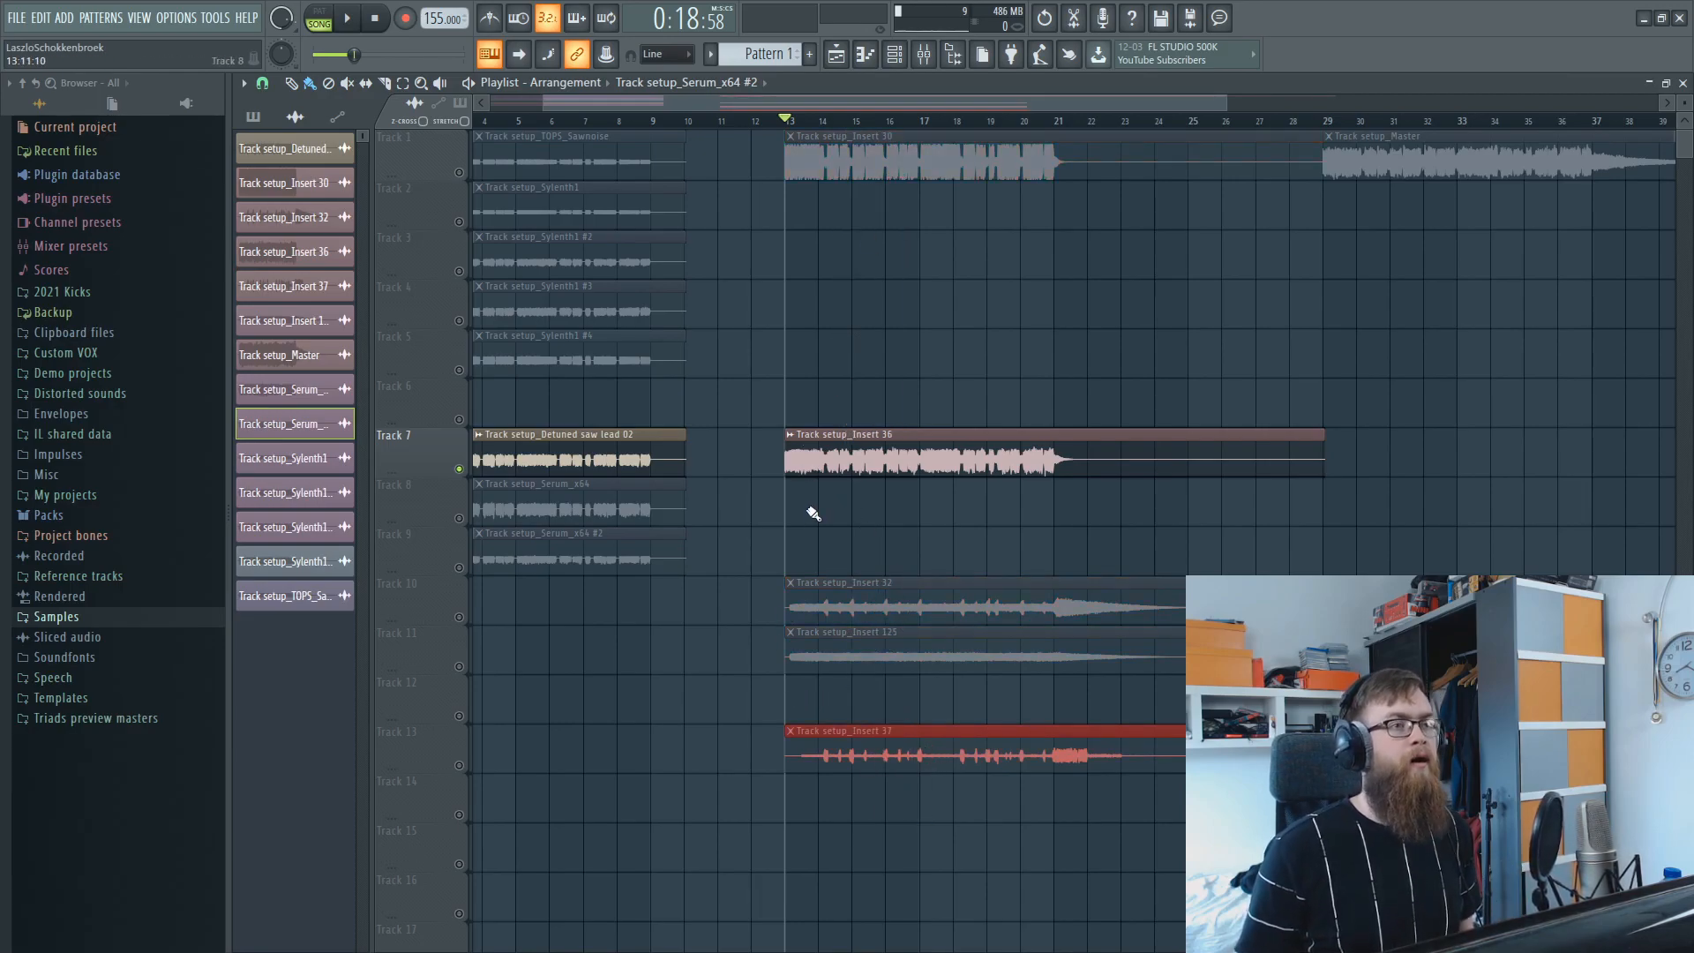
Re-enable all tracks, solo Track 10 and select its Track setup_Insert 32 clip.
left_click(460, 222)
scroll(869, 440, "down", 2)
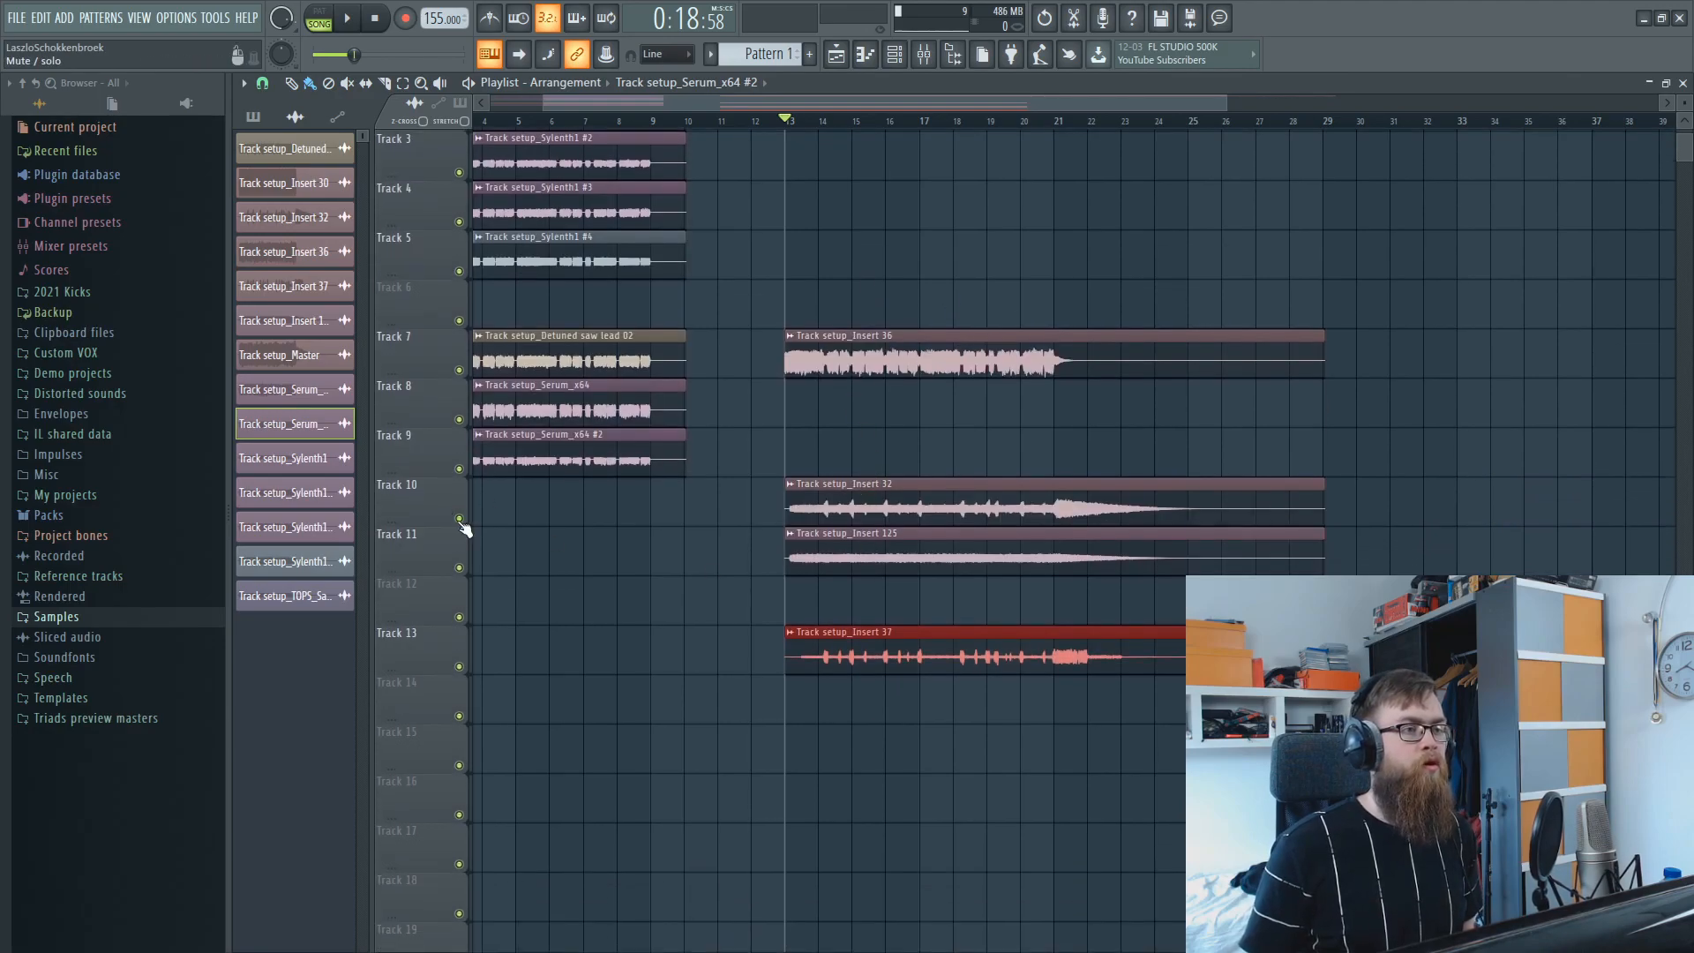
left_click(459, 518, "ctrl")
scroll(856, 128, "up", 2)
left_click(808, 503)
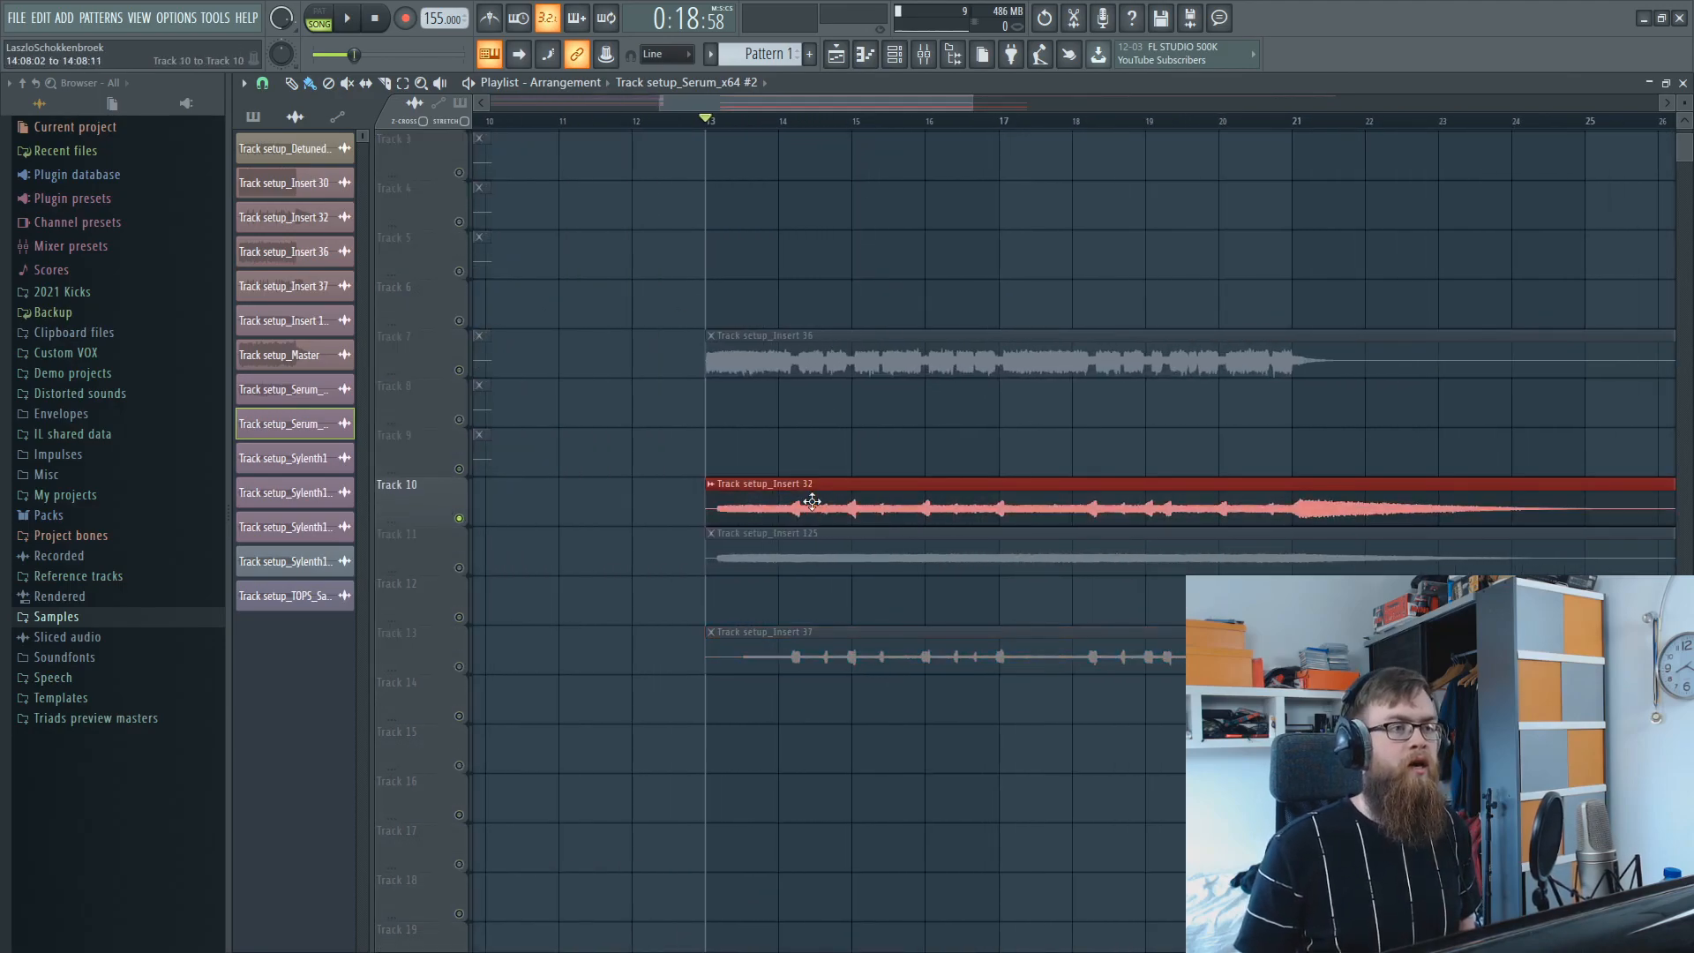
scroll(808, 499, "up", 2)
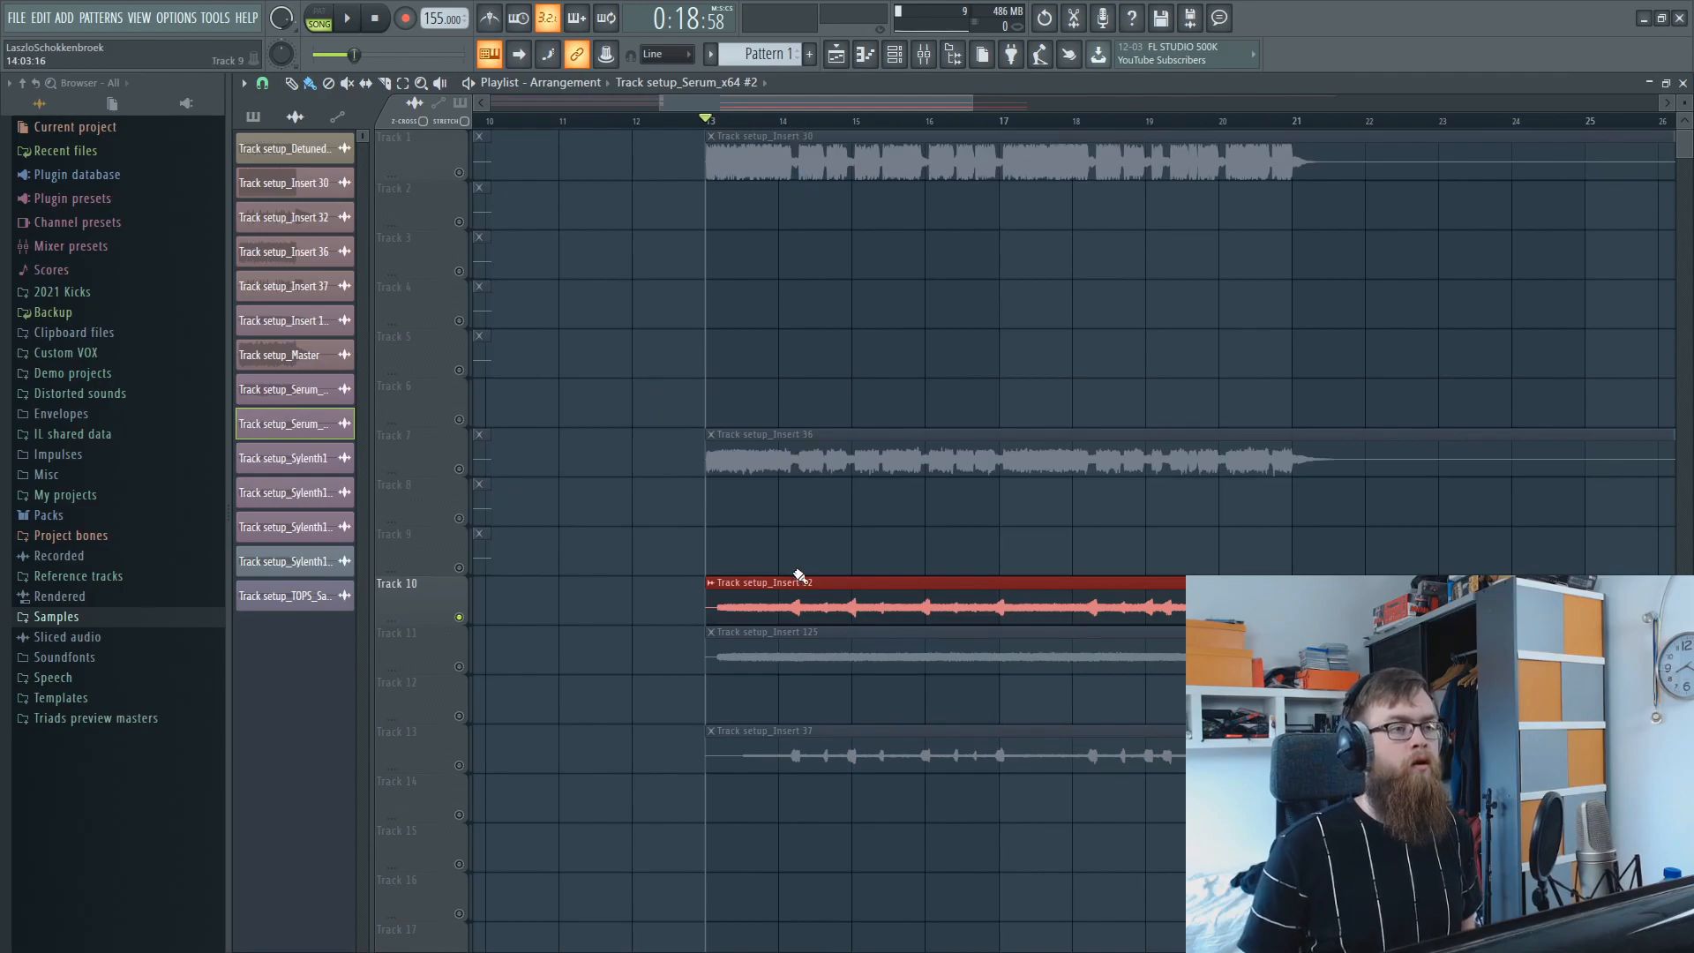
Solo Track 11 for its Track setup_Insert 125 clip, and turn all tracks back on.
left_click(459, 666, "ctrl")
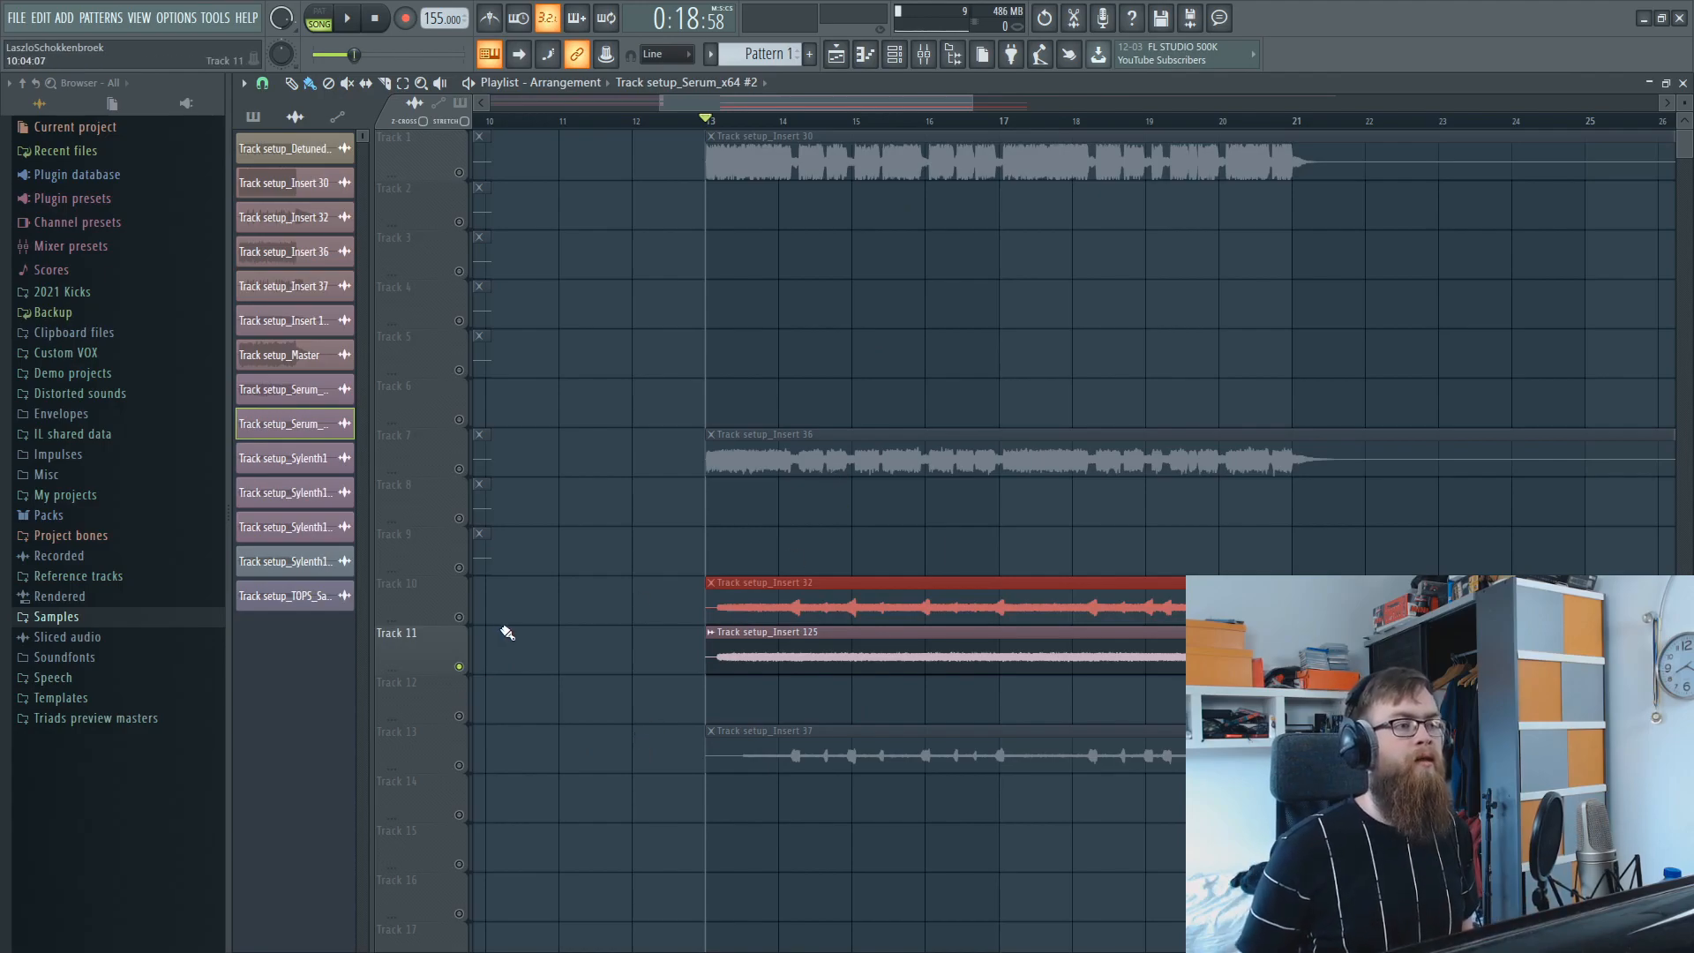
left_click(459, 617)
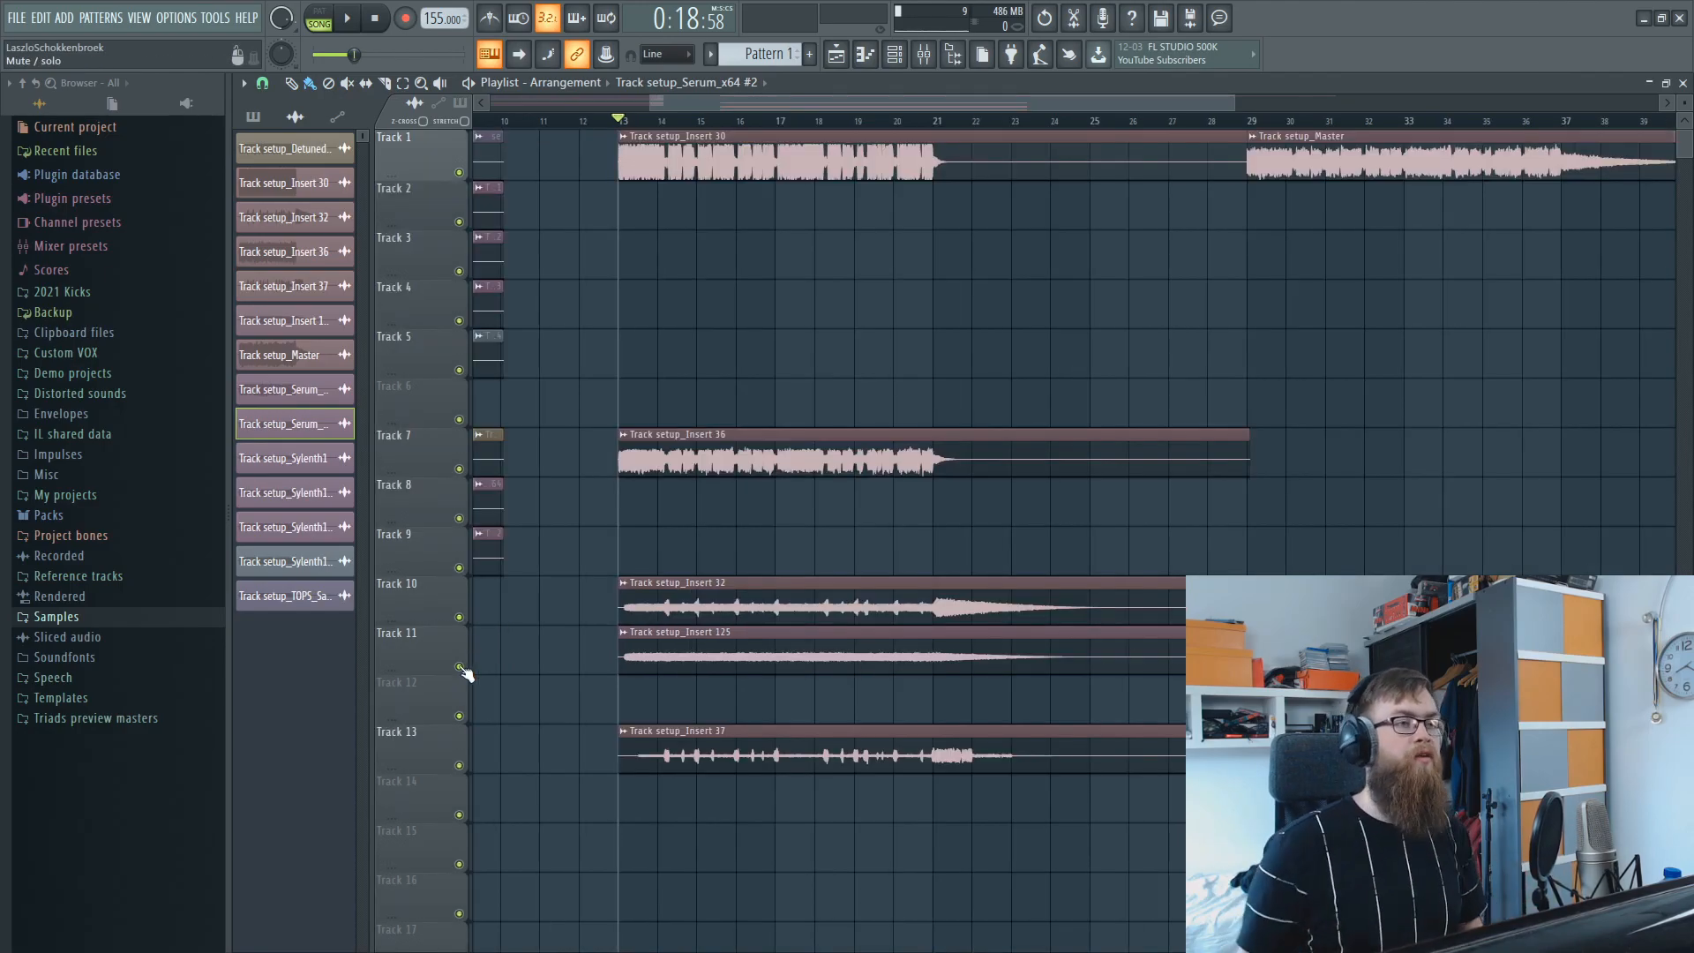